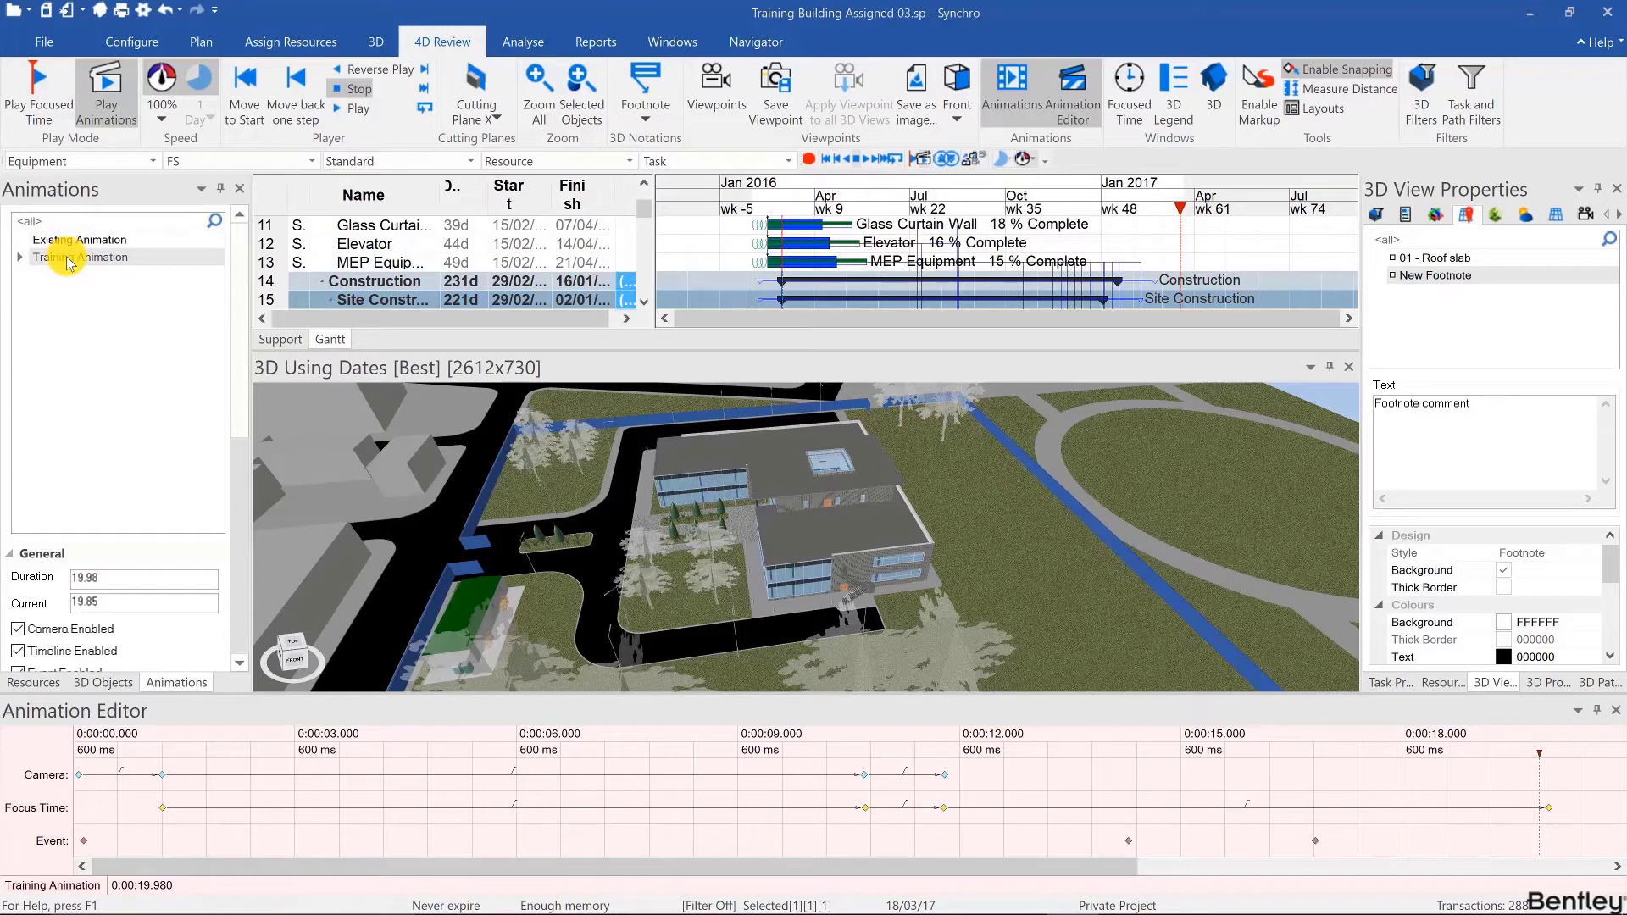
# Start the Training Animation's Export AVI and accept the warning about selected 3D objects.
pyautogui.rightClick(68, 260)
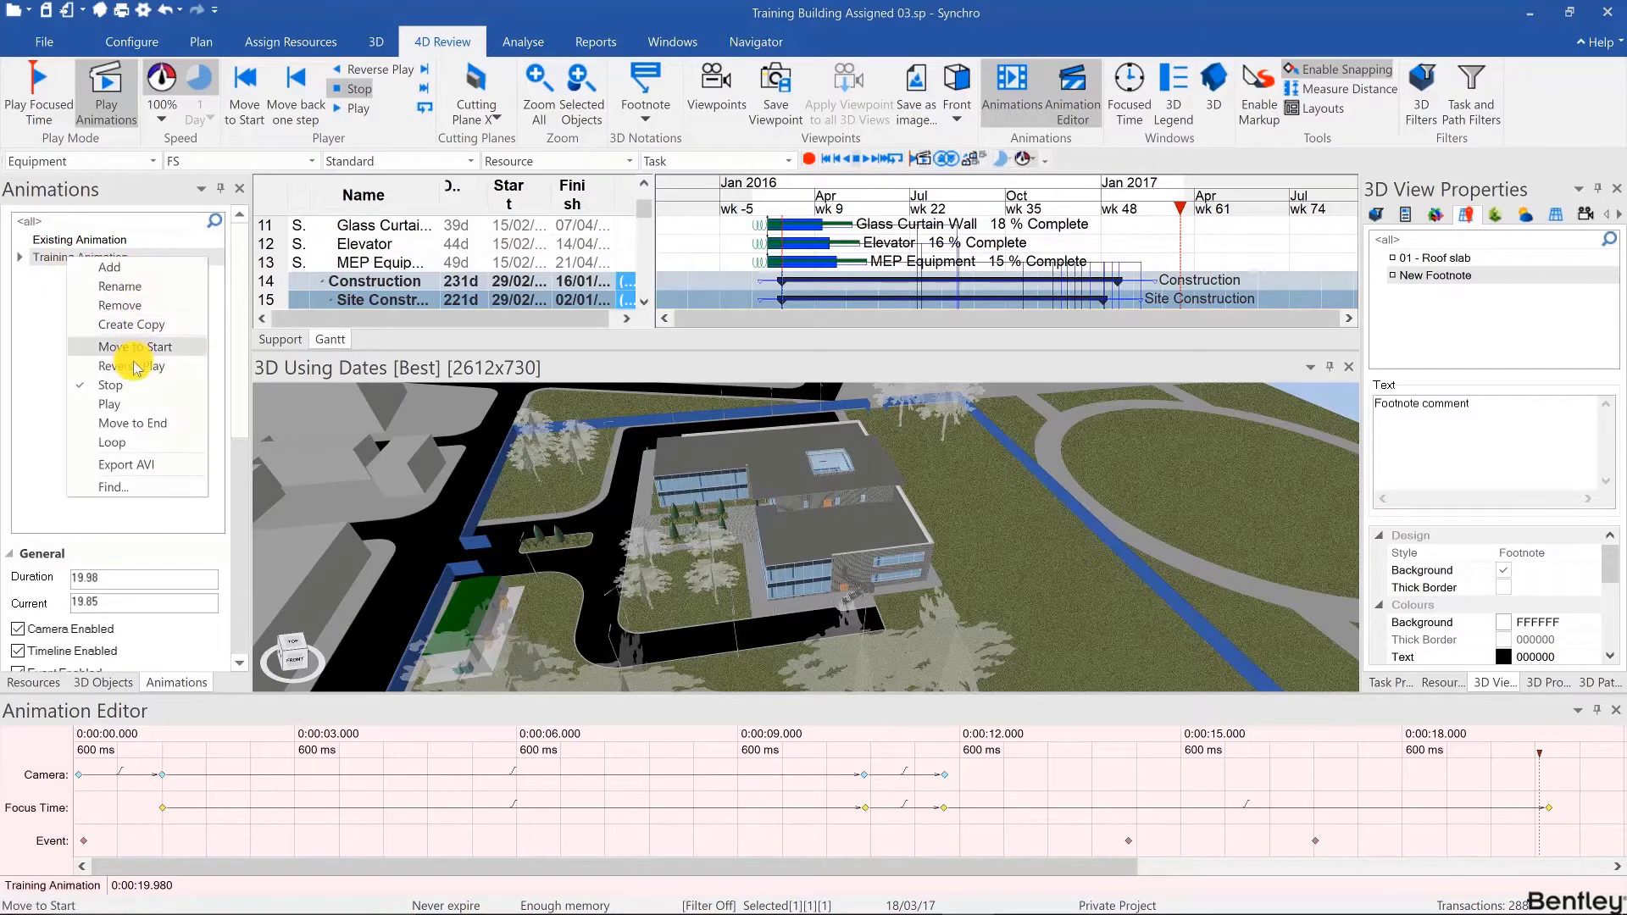
pyautogui.click(127, 465)
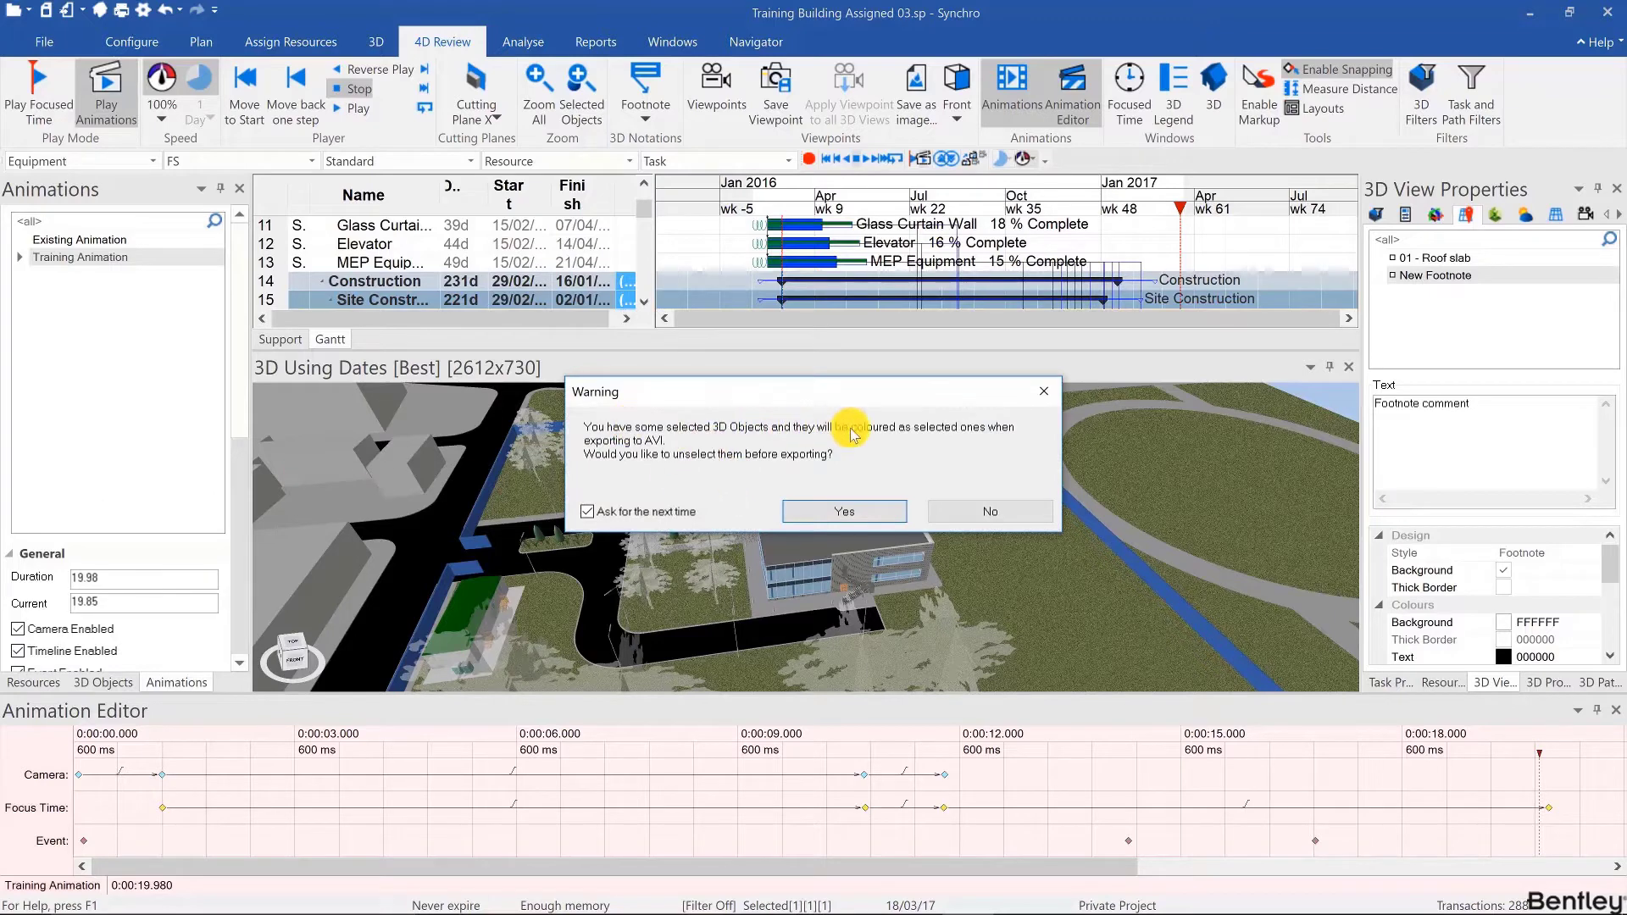
pyautogui.click(822, 512)
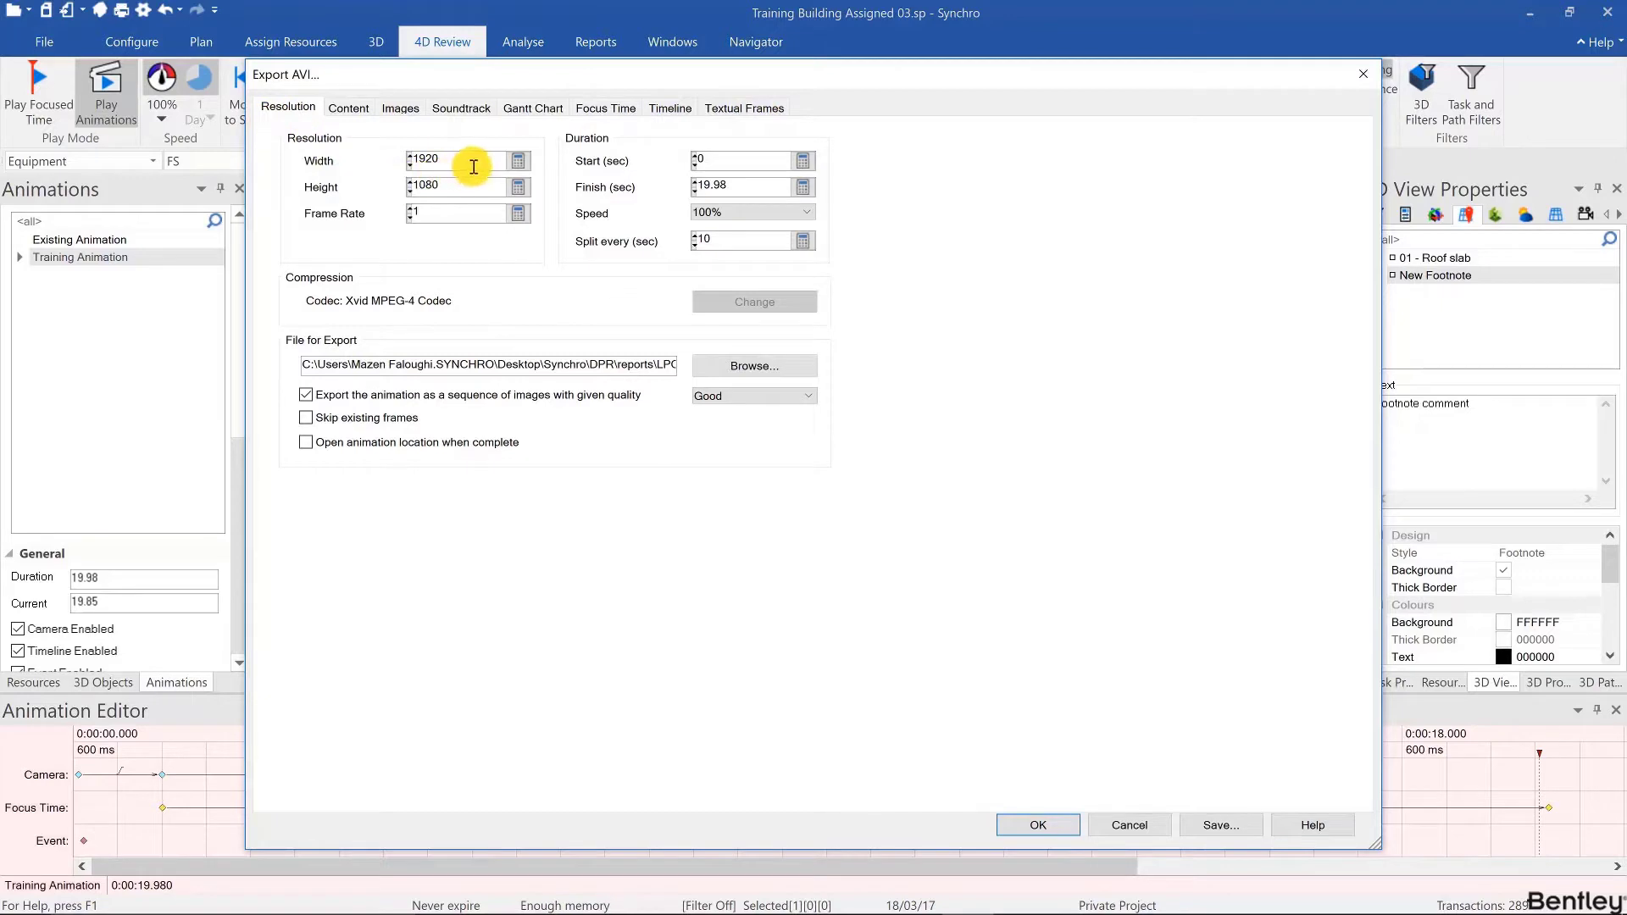
# Set the frame rate to 30 fps and turn off exporting as an image sequence.
pyautogui.moveTo(471, 161); pyautogui.dragTo(396, 212)
pyautogui.click(430, 210)
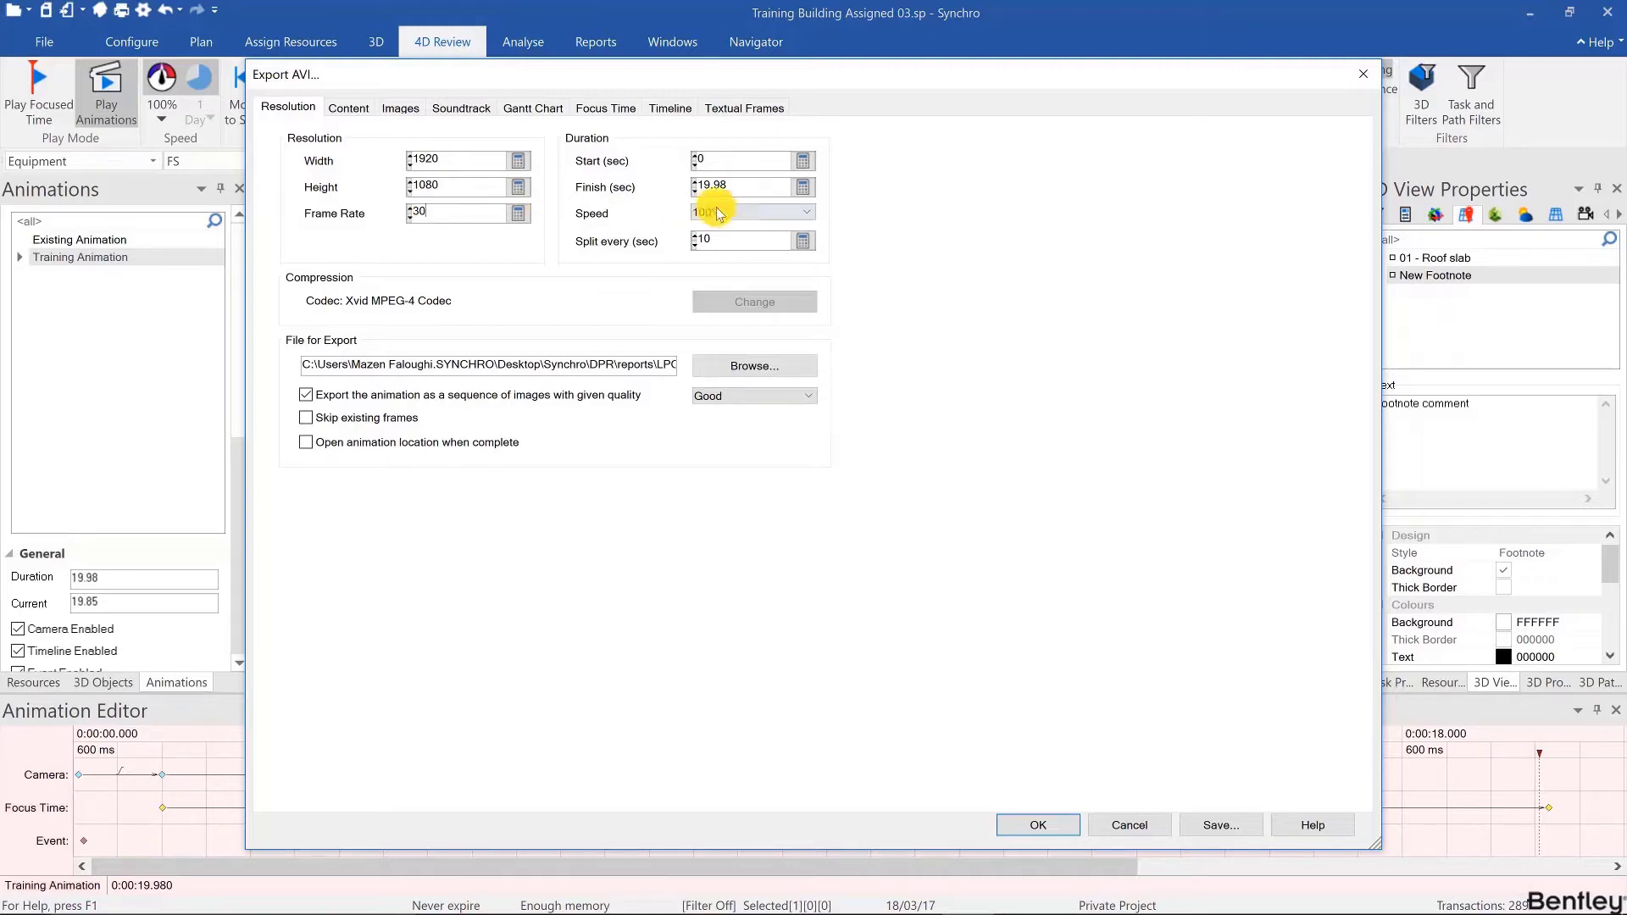
pyautogui.moveTo(726, 162); pyautogui.dragTo(682, 196)
pyautogui.moveTo(738, 243); pyautogui.dragTo(684, 244)
pyautogui.doubleClick(734, 160)
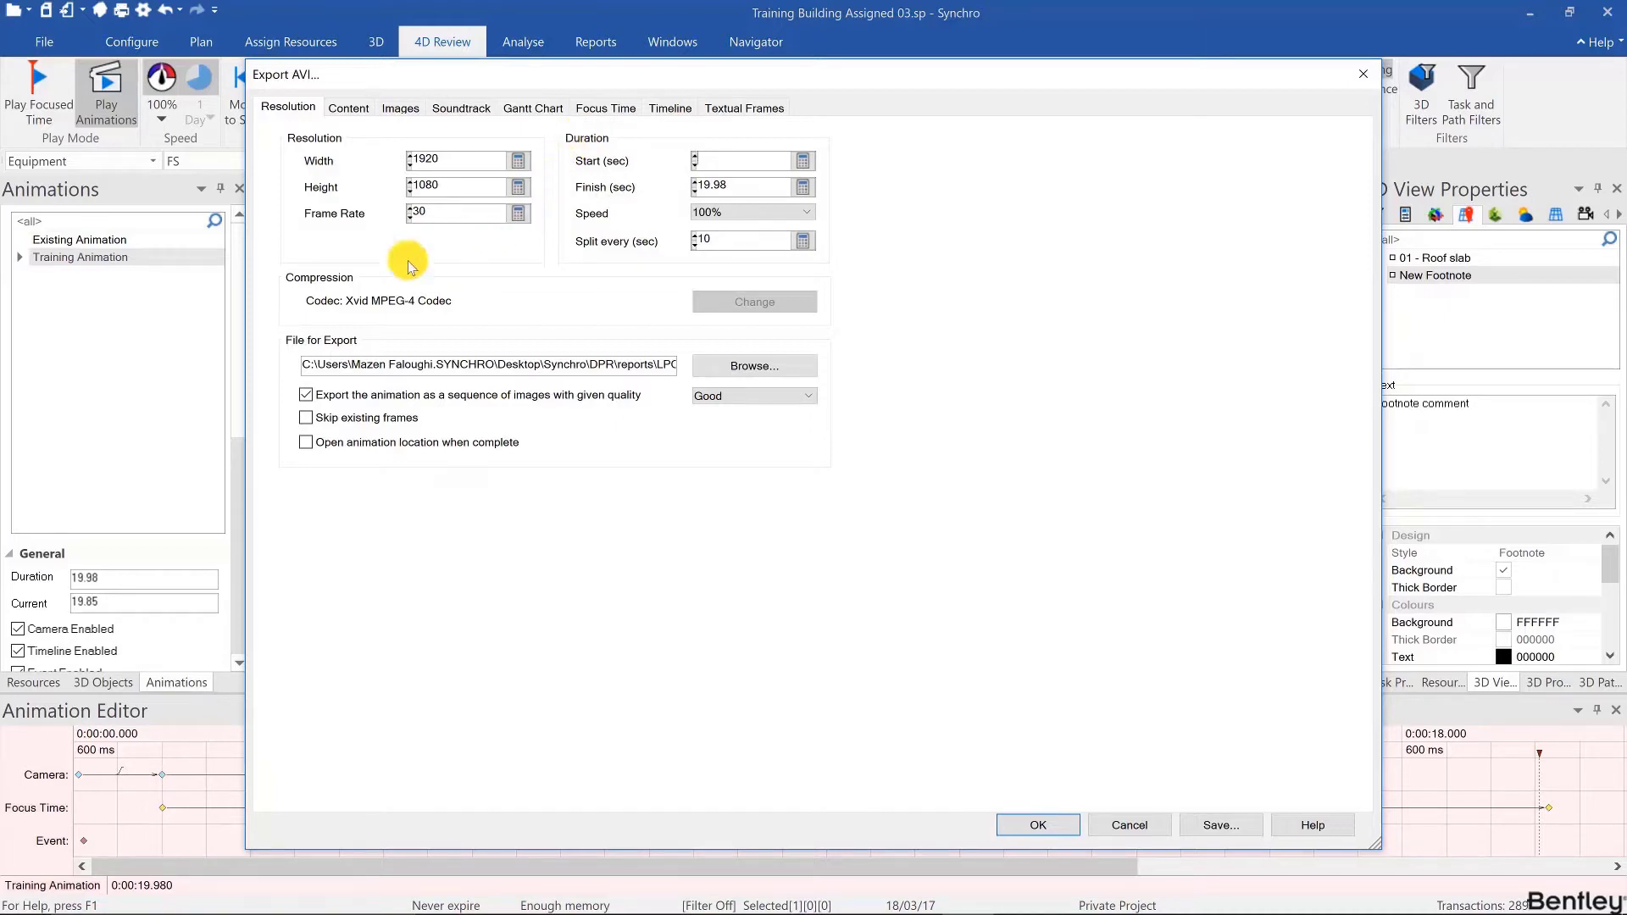
pyautogui.click(306, 397)
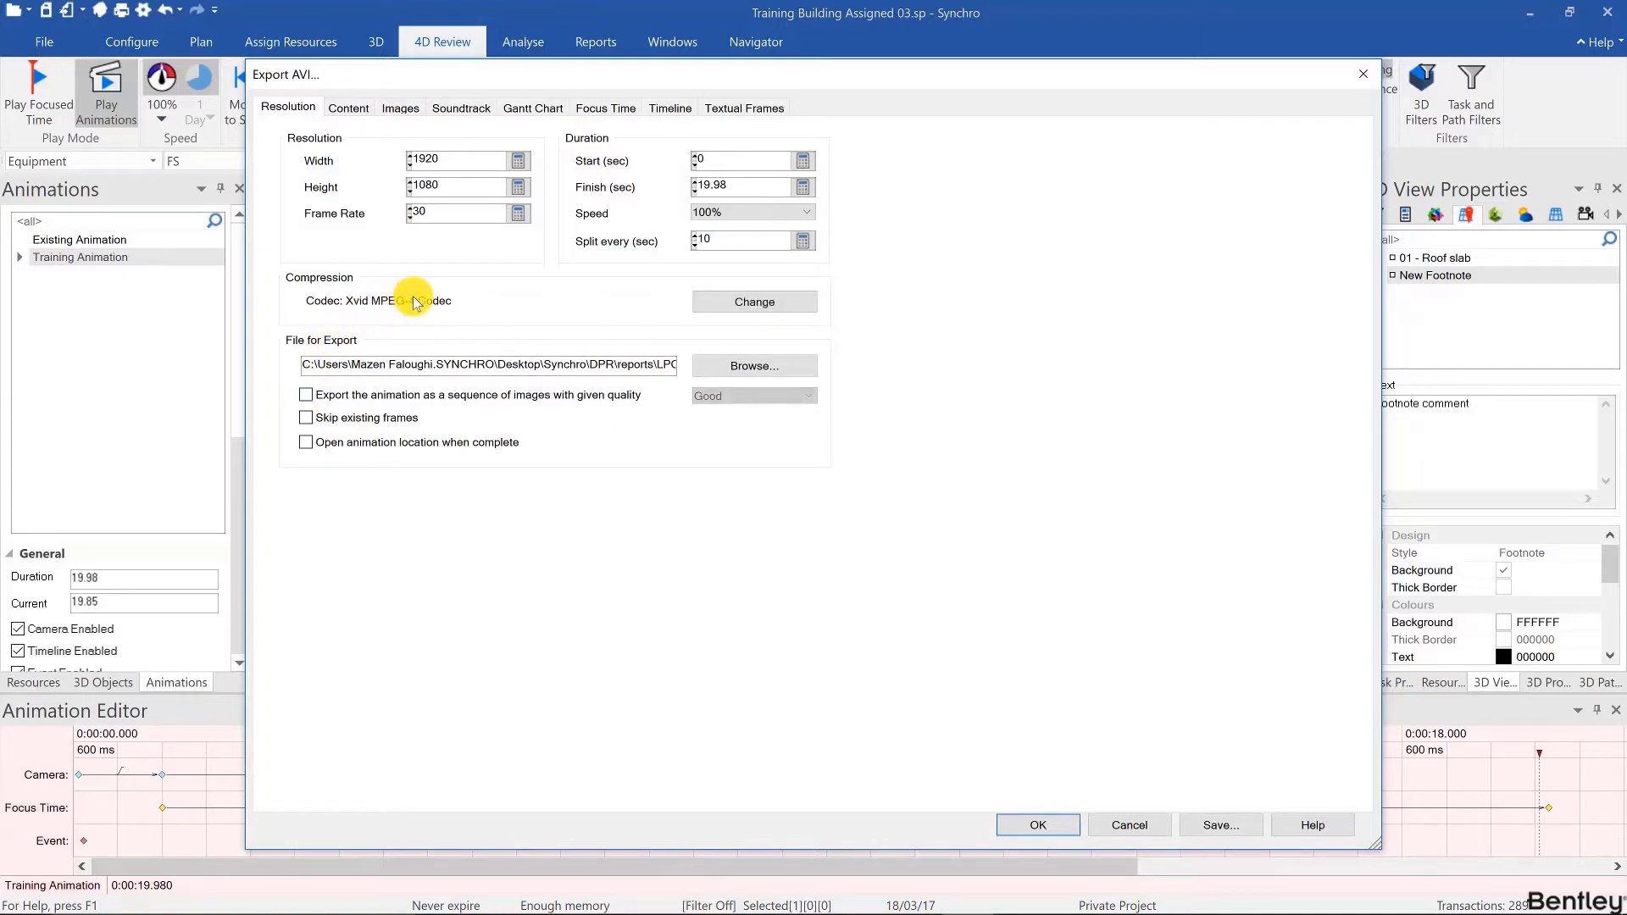
# Keep Xvid MPEG-4 Codec compression with target quantizer 2.00 and confirm both dialogs.
pyautogui.click(726, 301)
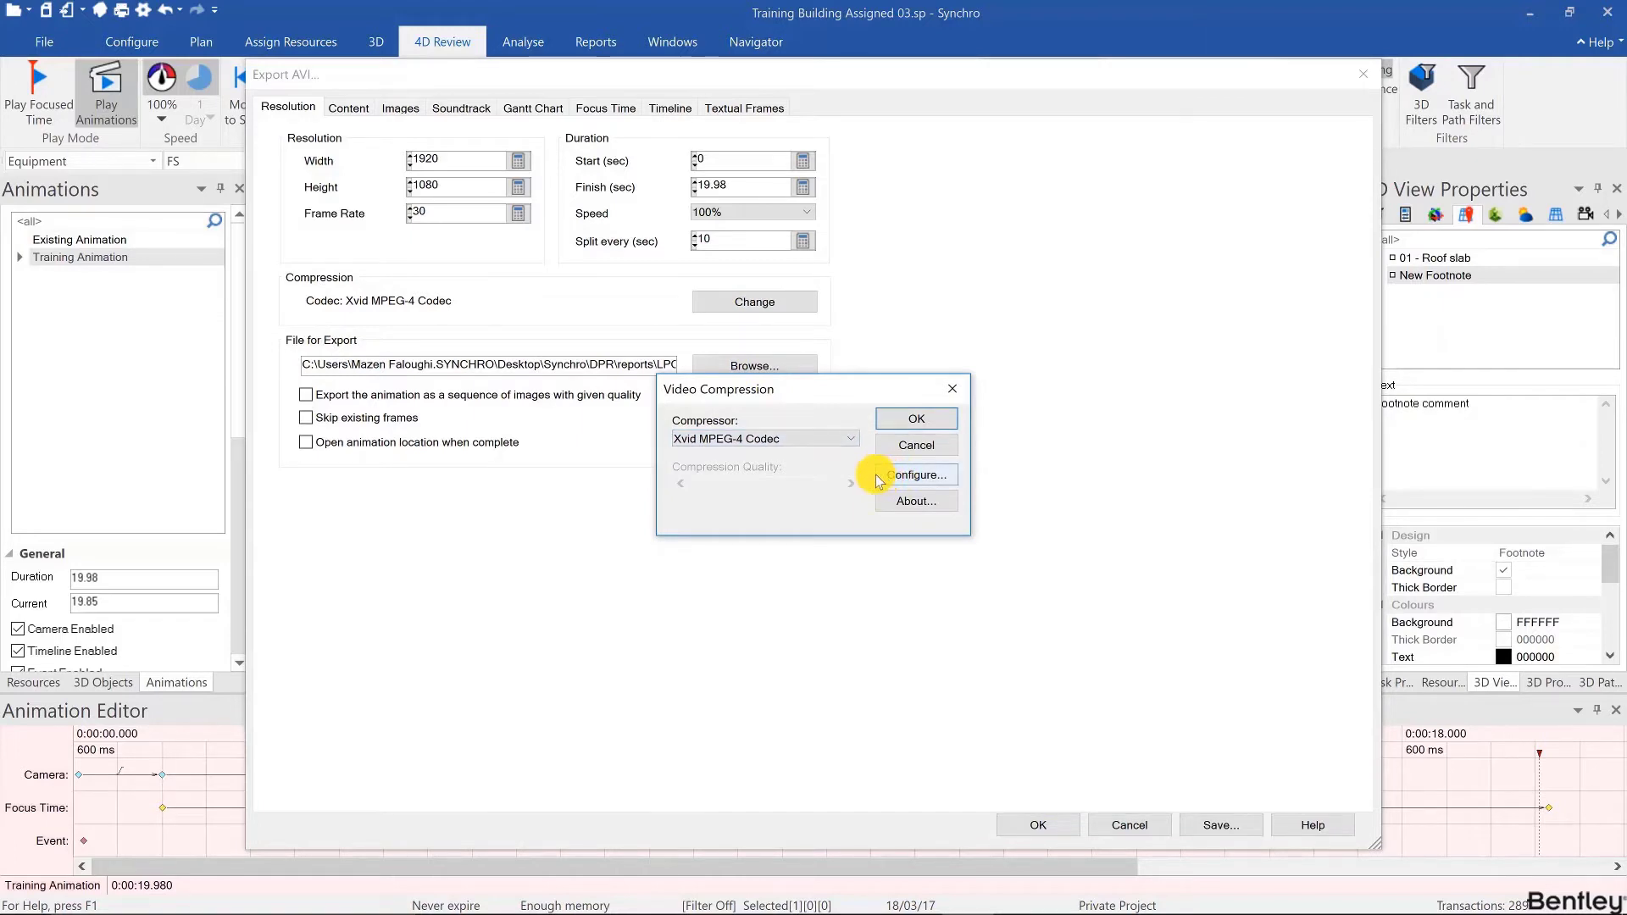
pyautogui.click(849, 439)
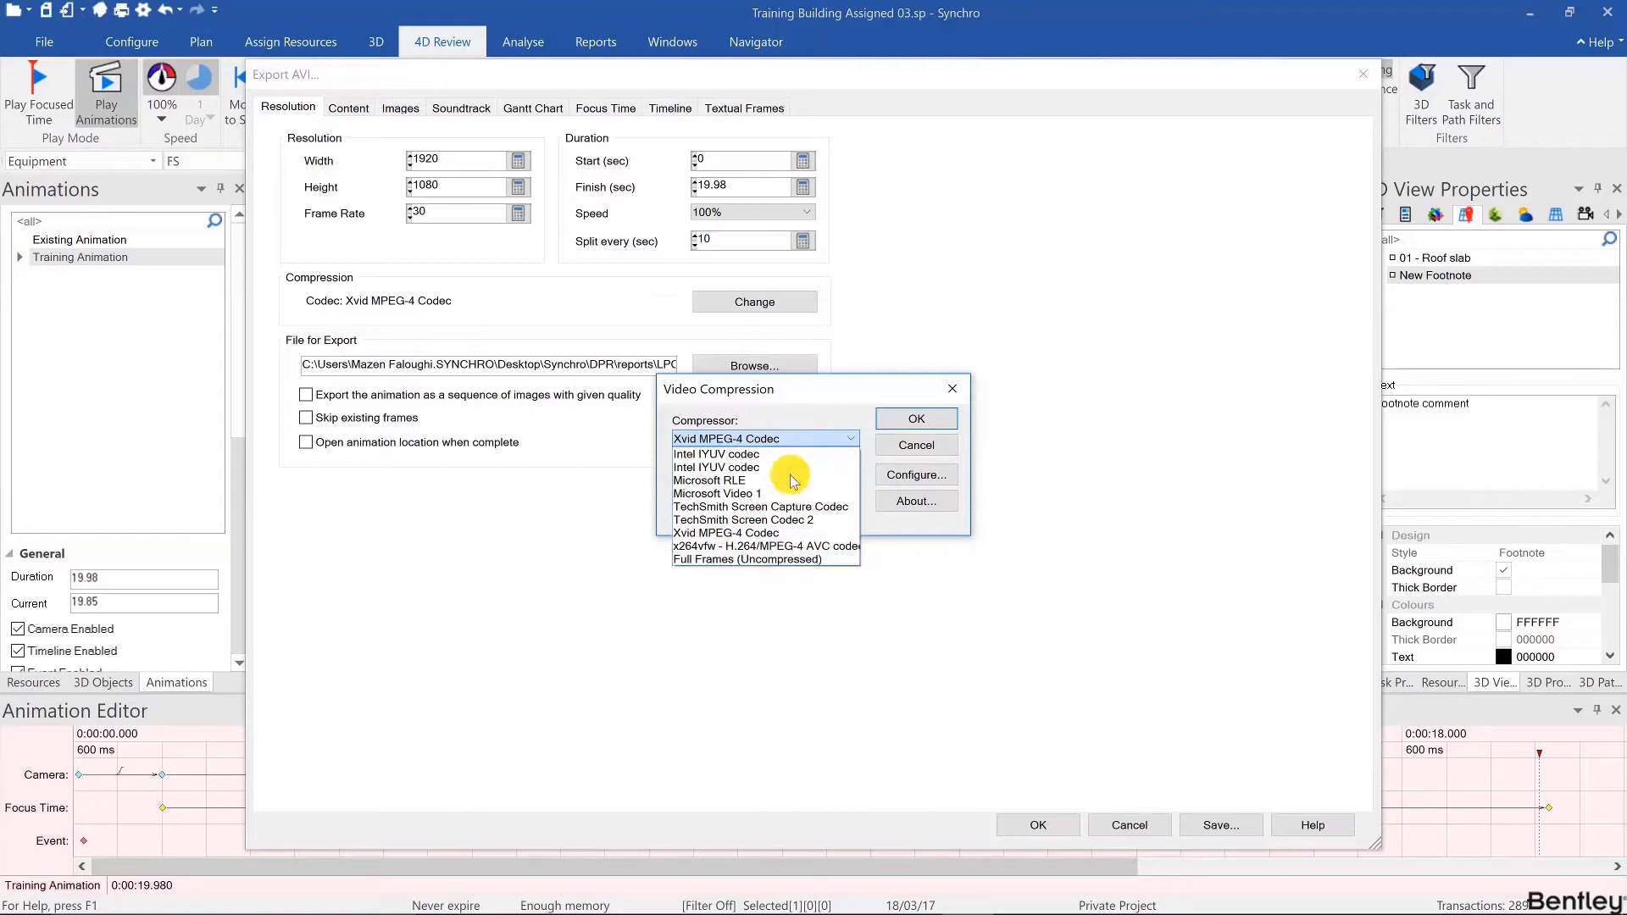
pyautogui.click(822, 435)
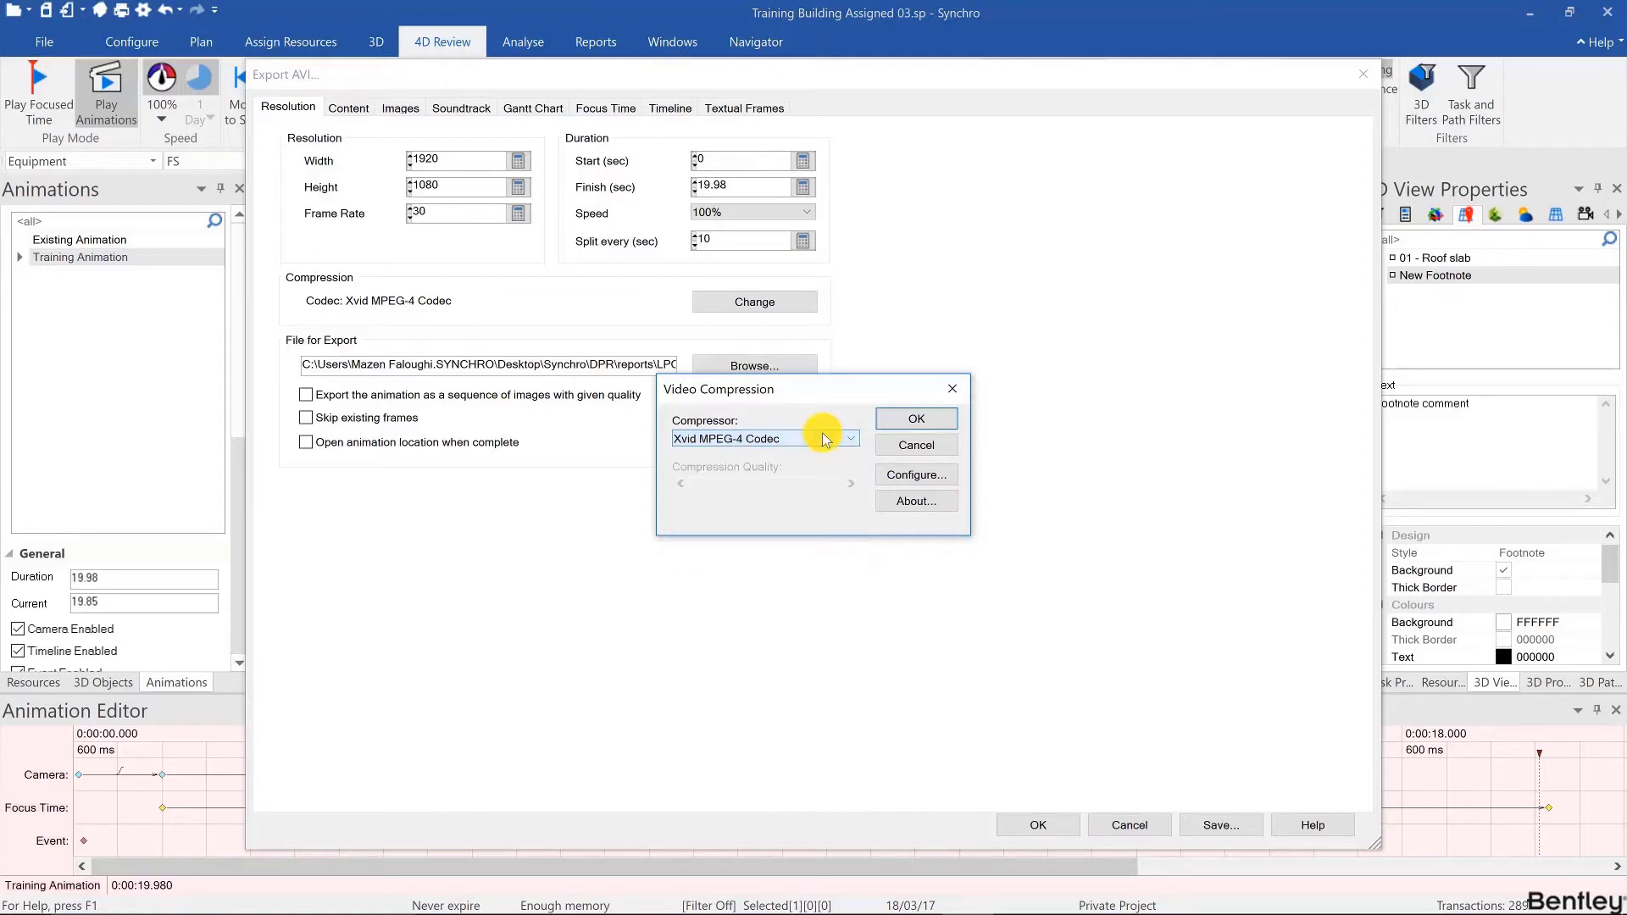
pyautogui.click(892, 477)
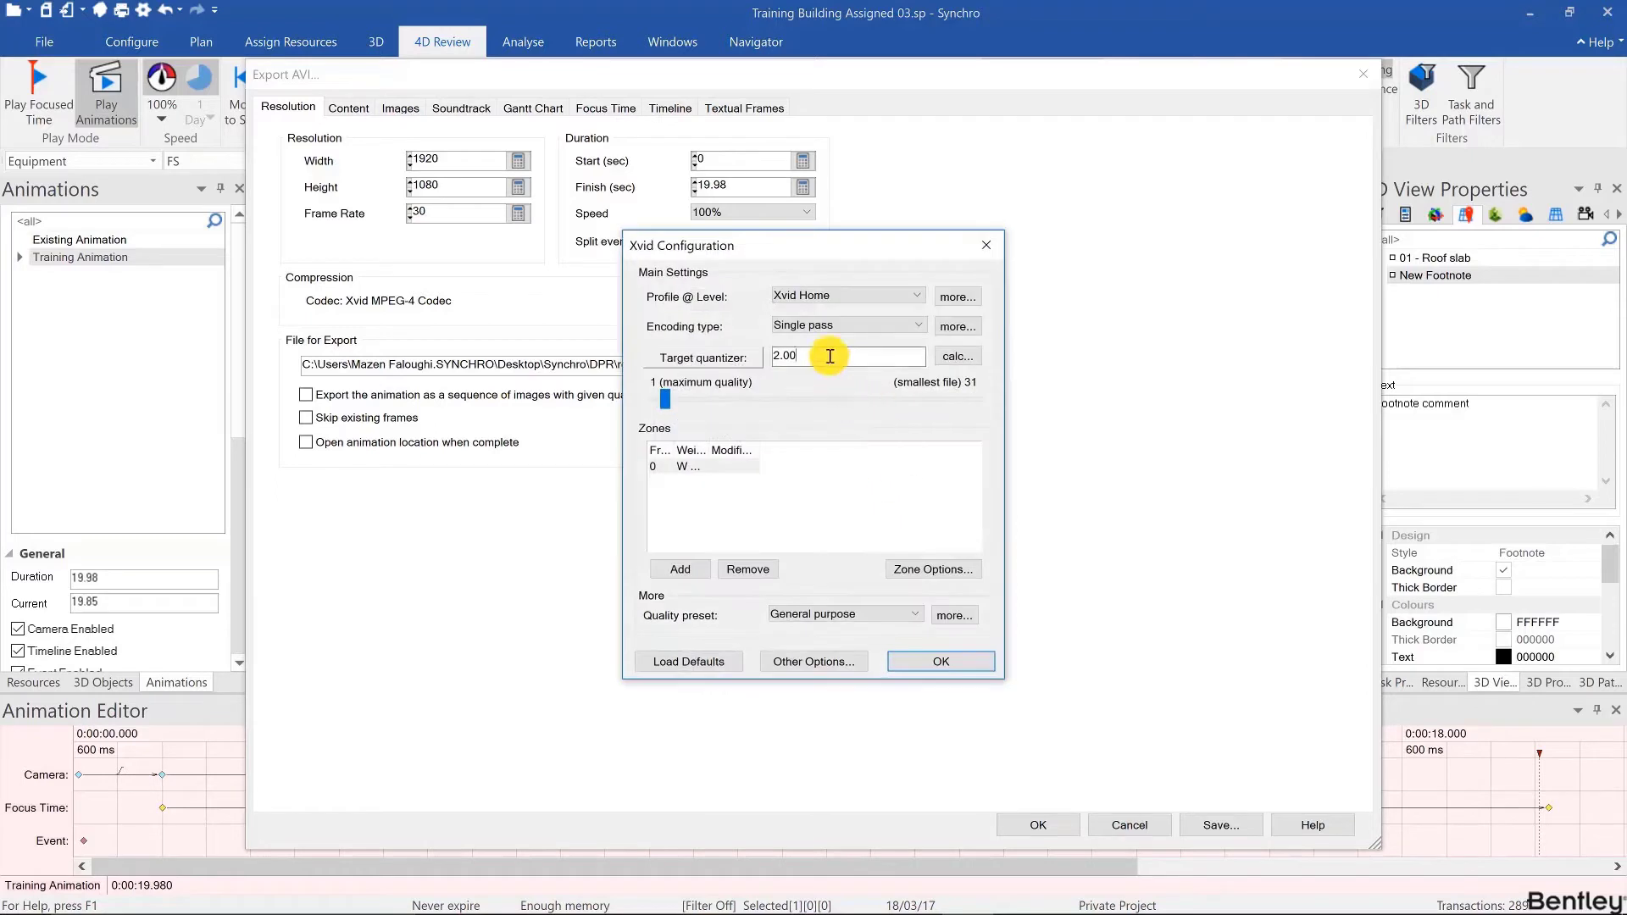
pyautogui.moveTo(828, 356); pyautogui.dragTo(708, 348)
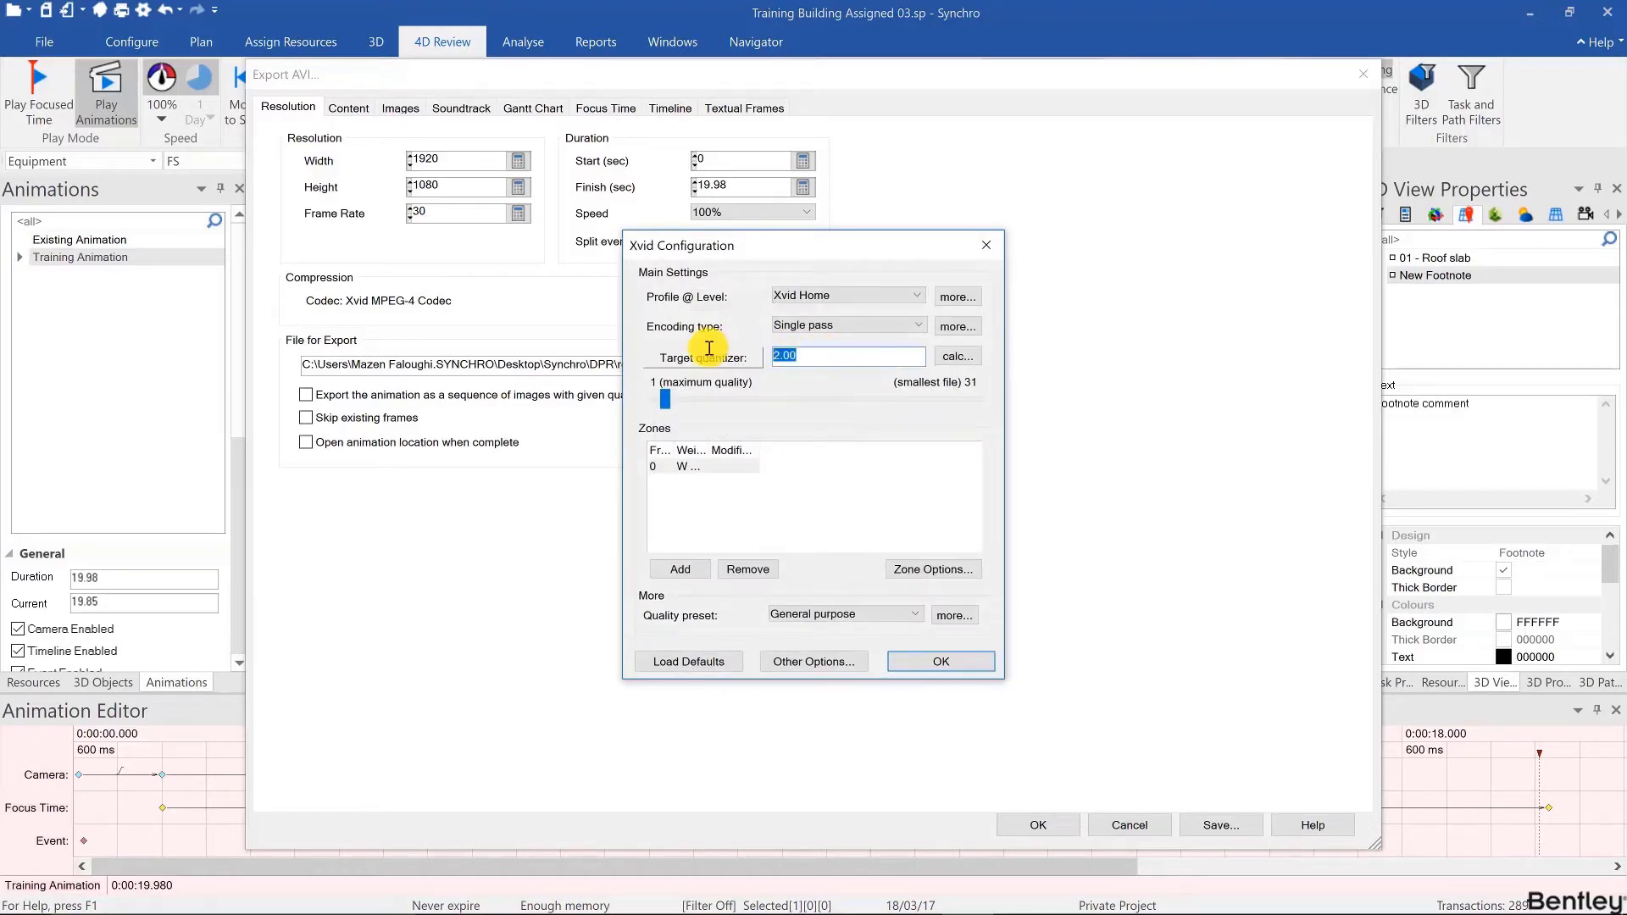
pyautogui.click(911, 662)
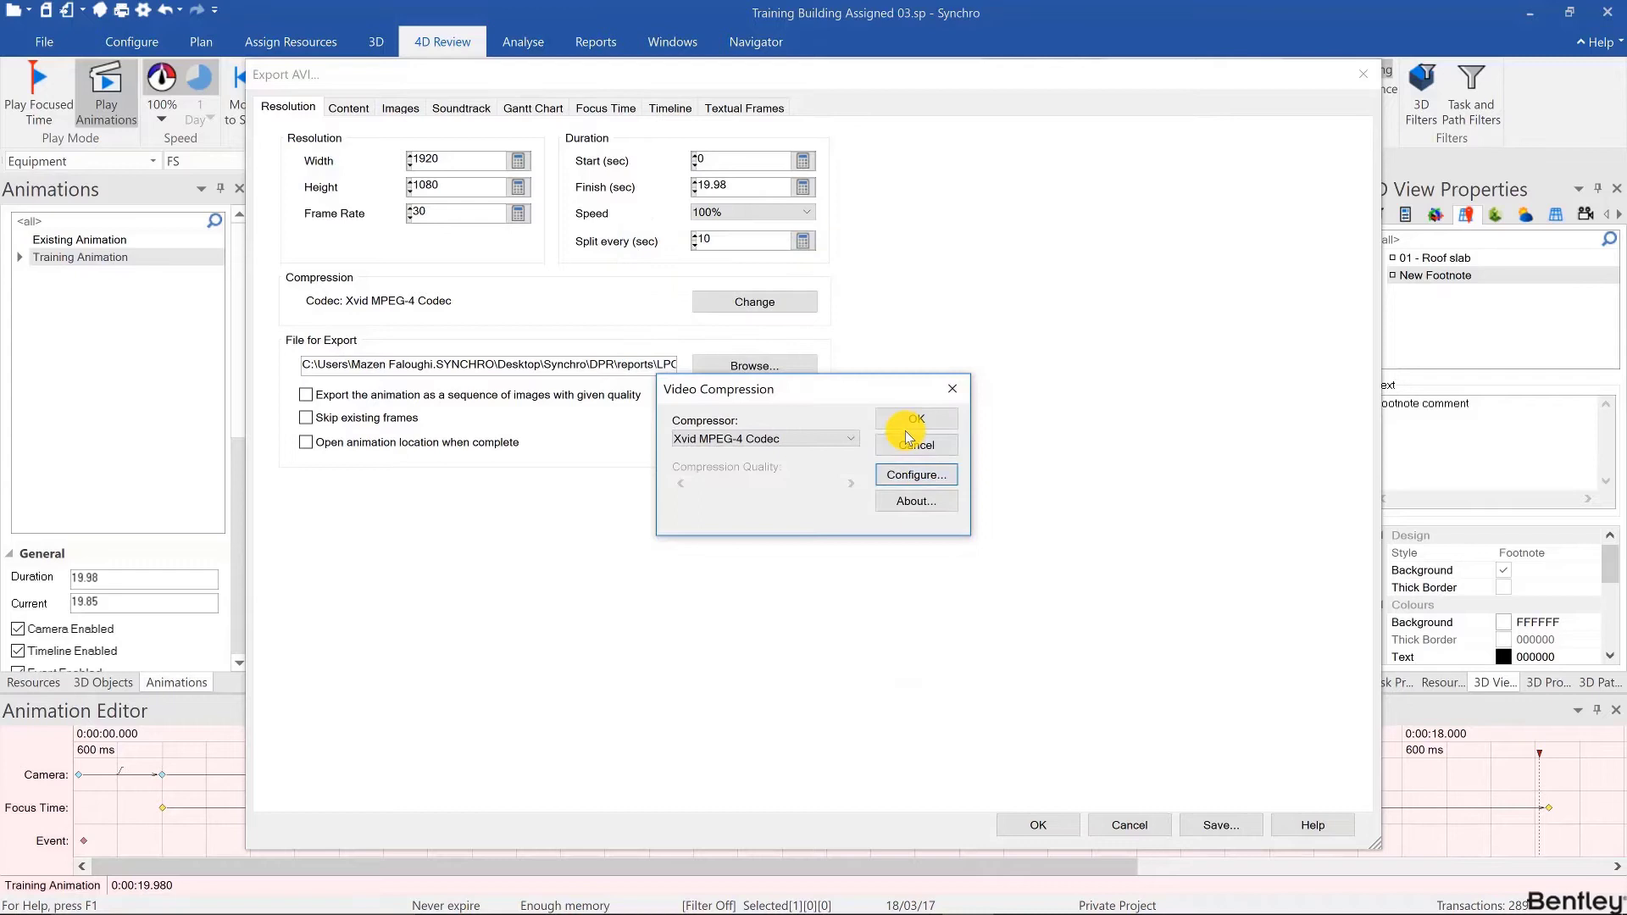
pyautogui.click(932, 415)
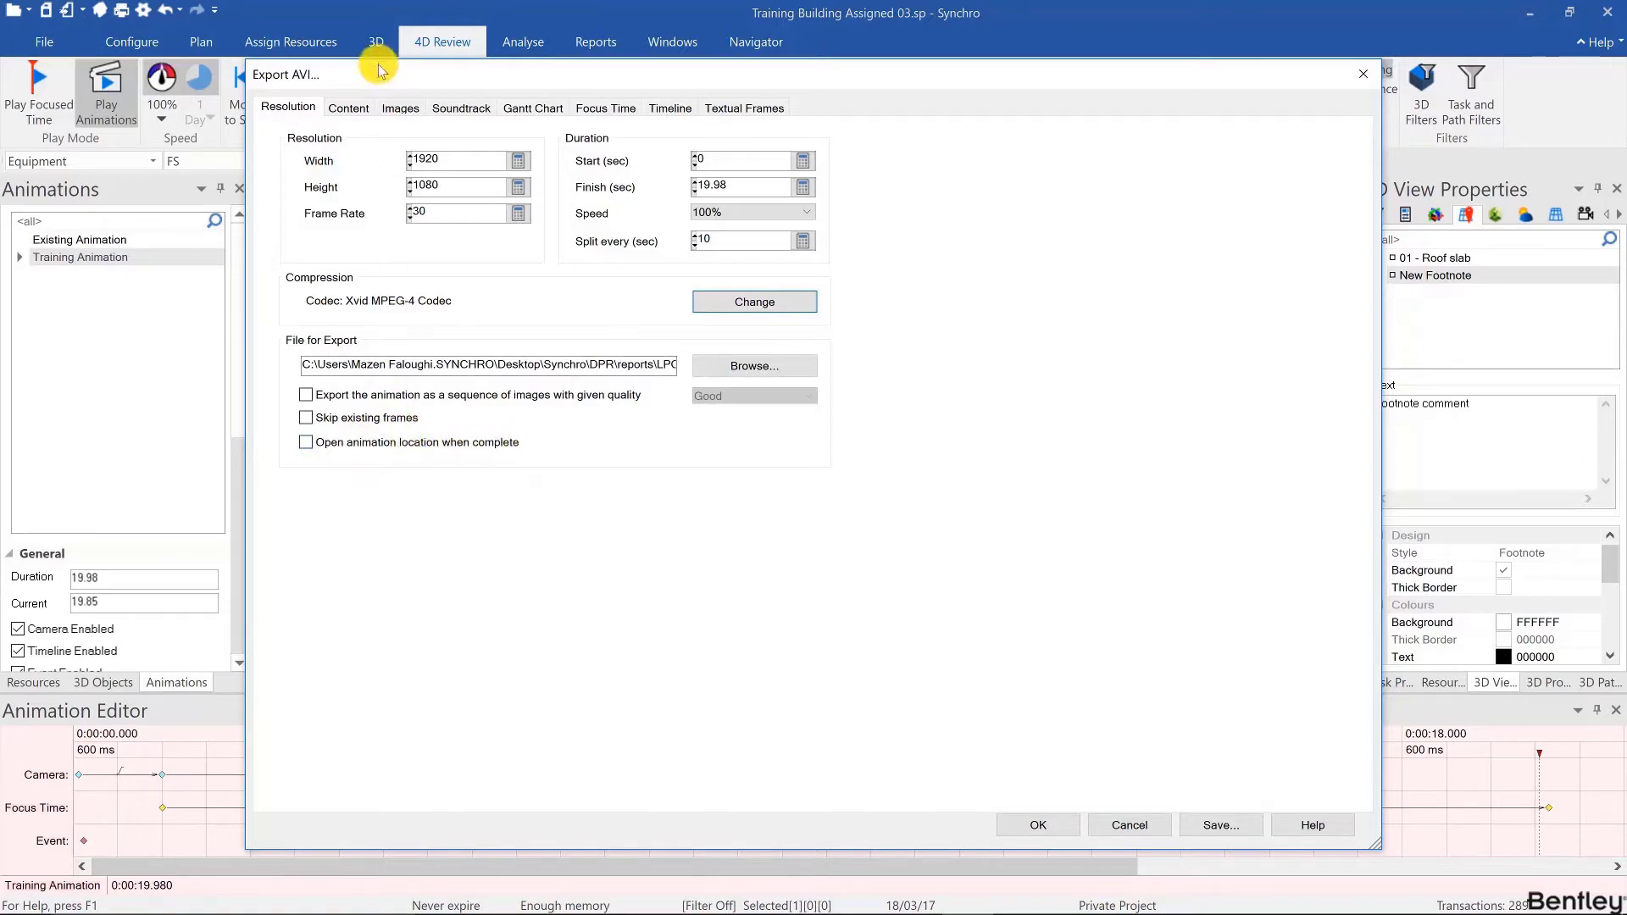
# Include 3D Using Dates [Best] and Gantt, stretch the 3D frame up to the Gantt, then cancel.
pyautogui.click(346, 108)
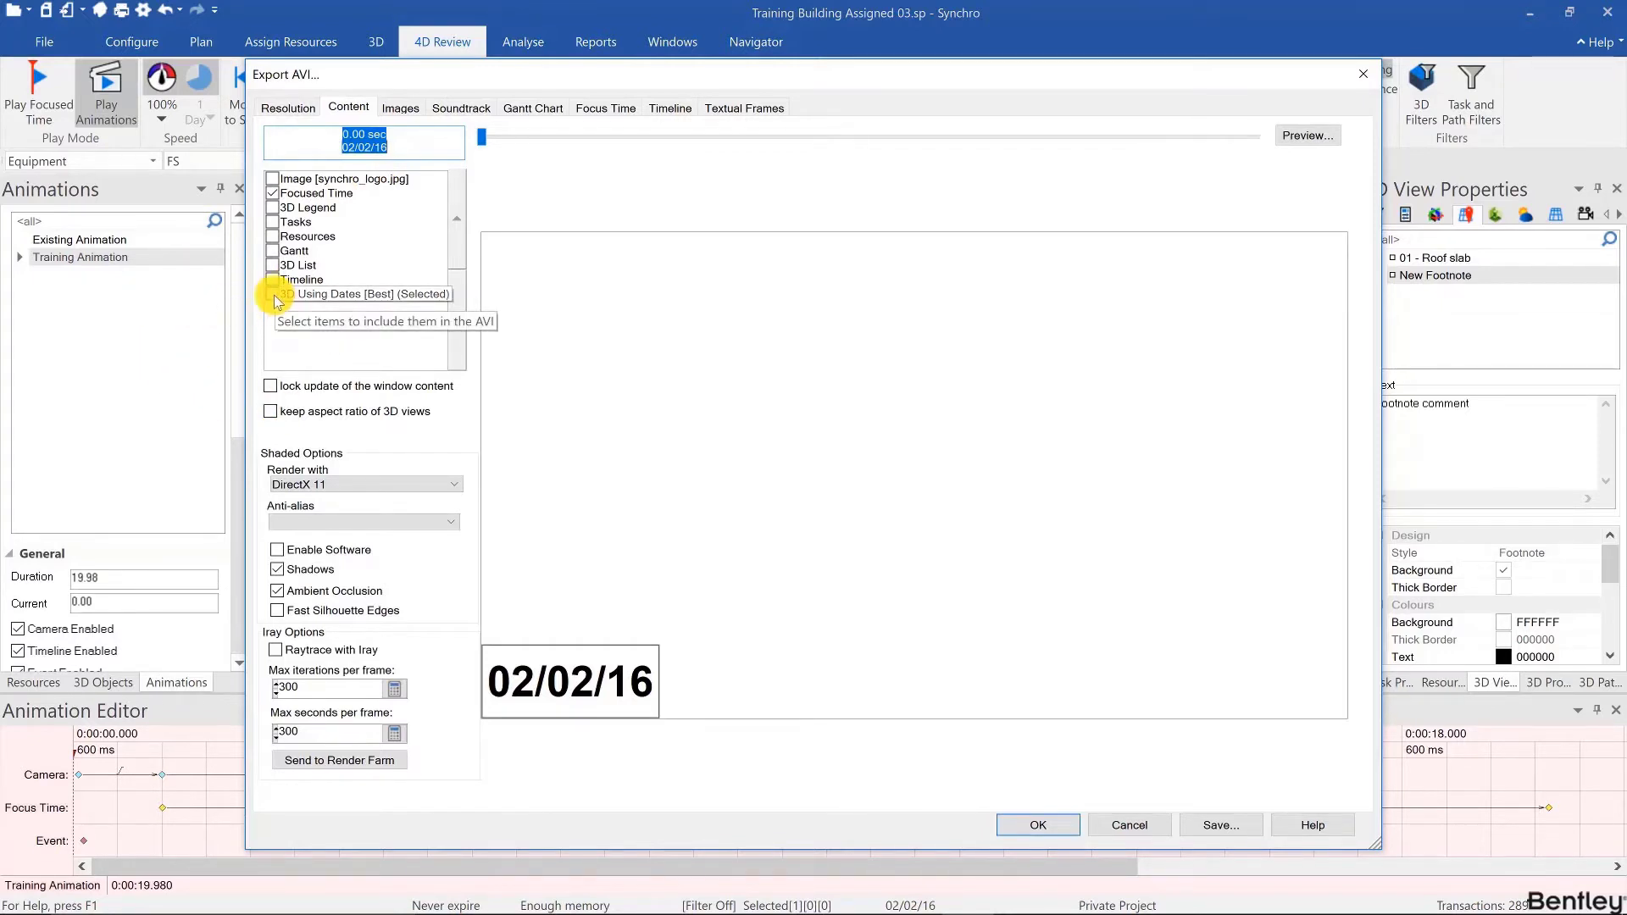
pyautogui.click(272, 294)
pyautogui.moveTo(690, 535); pyautogui.dragTo(625, 543)
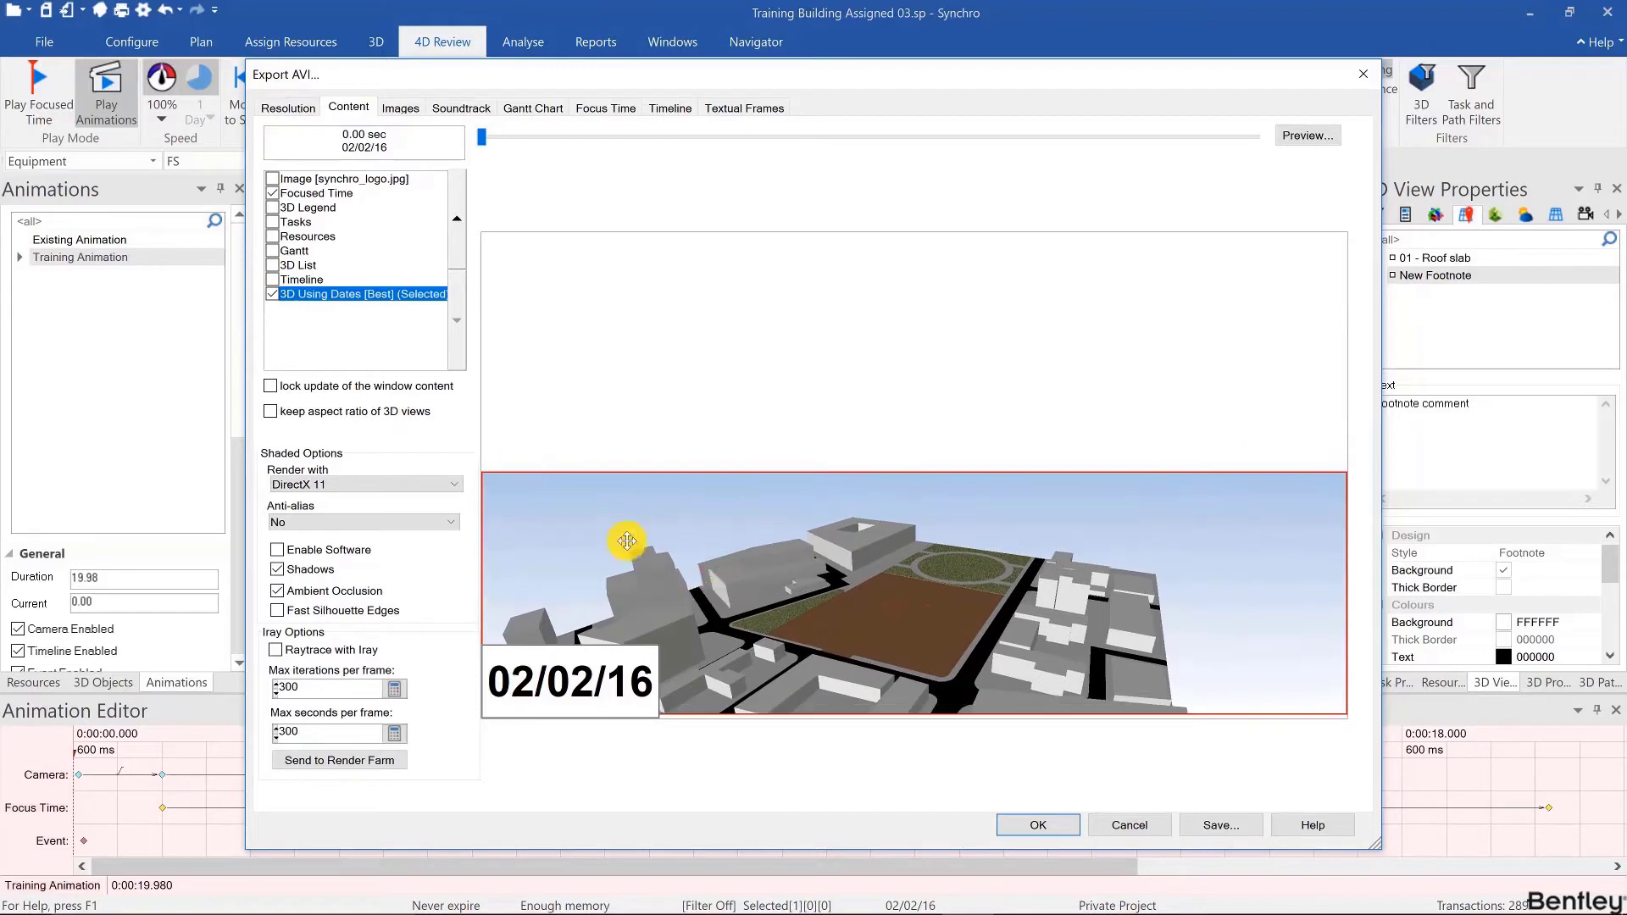
pyautogui.click(272, 251)
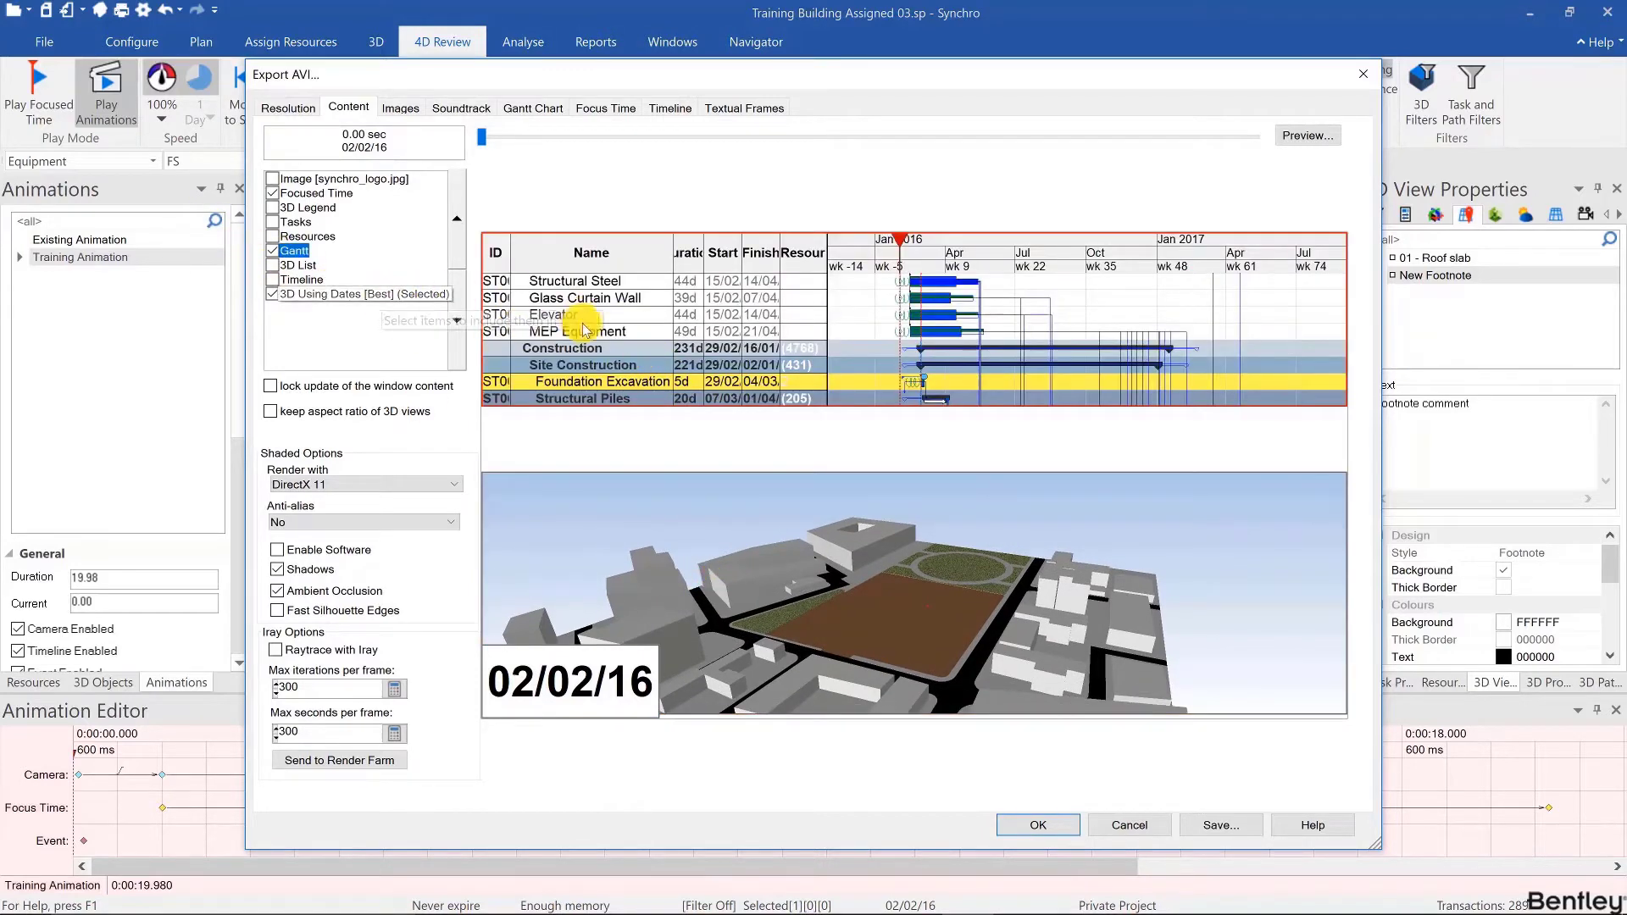
pyautogui.click(663, 506)
pyautogui.moveTo(668, 472); pyautogui.dragTo(666, 409)
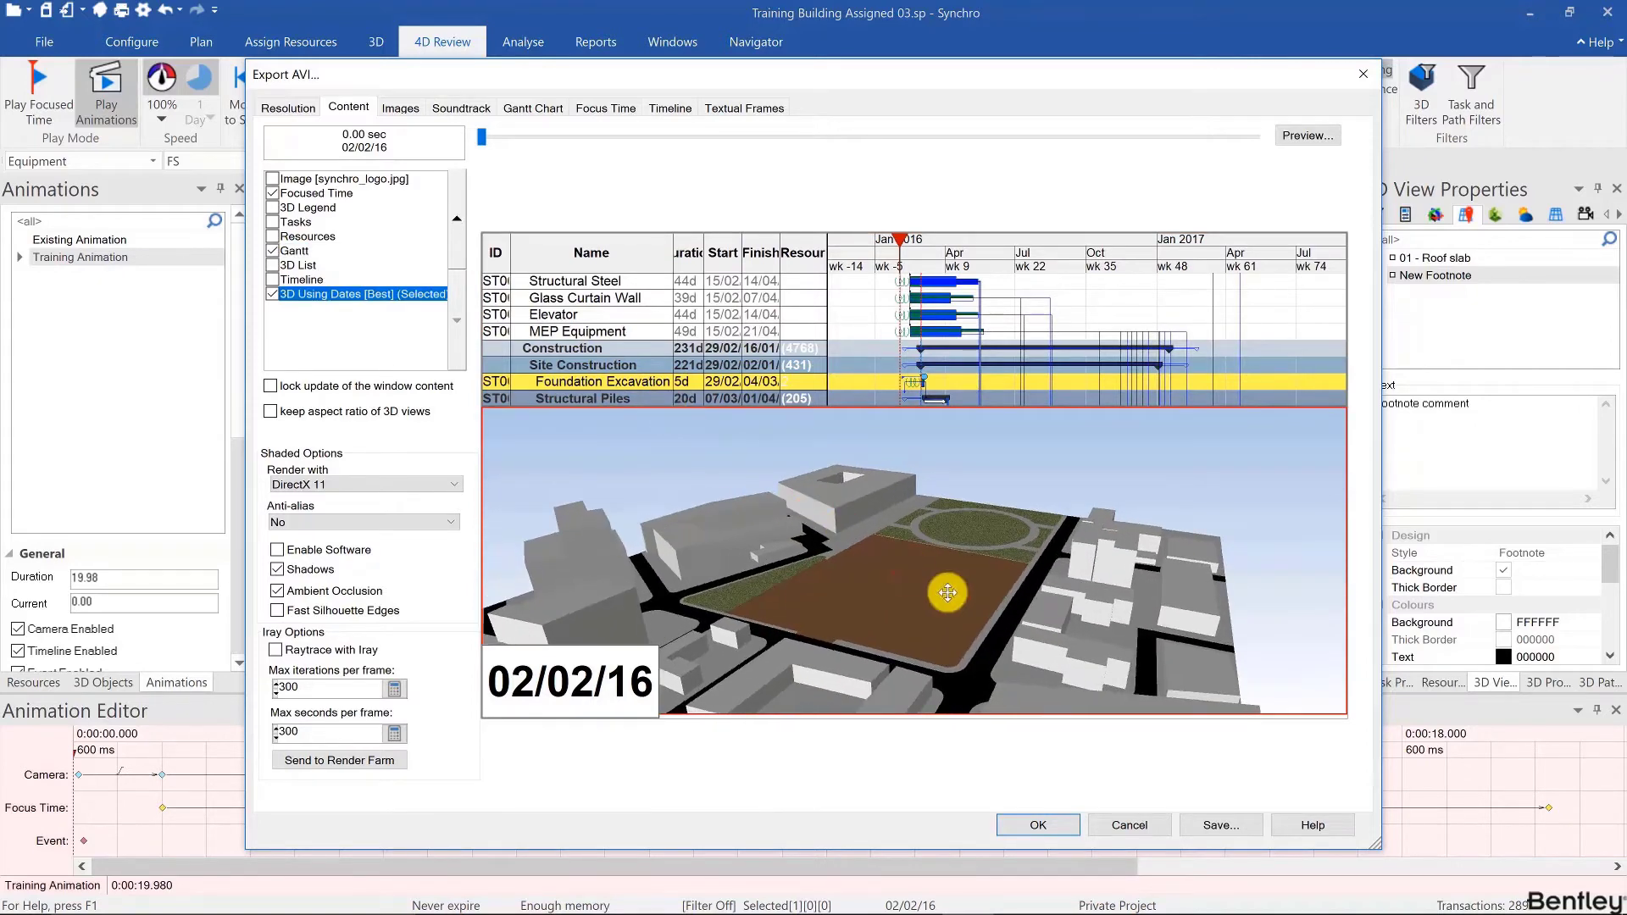
pyautogui.click(1222, 824)
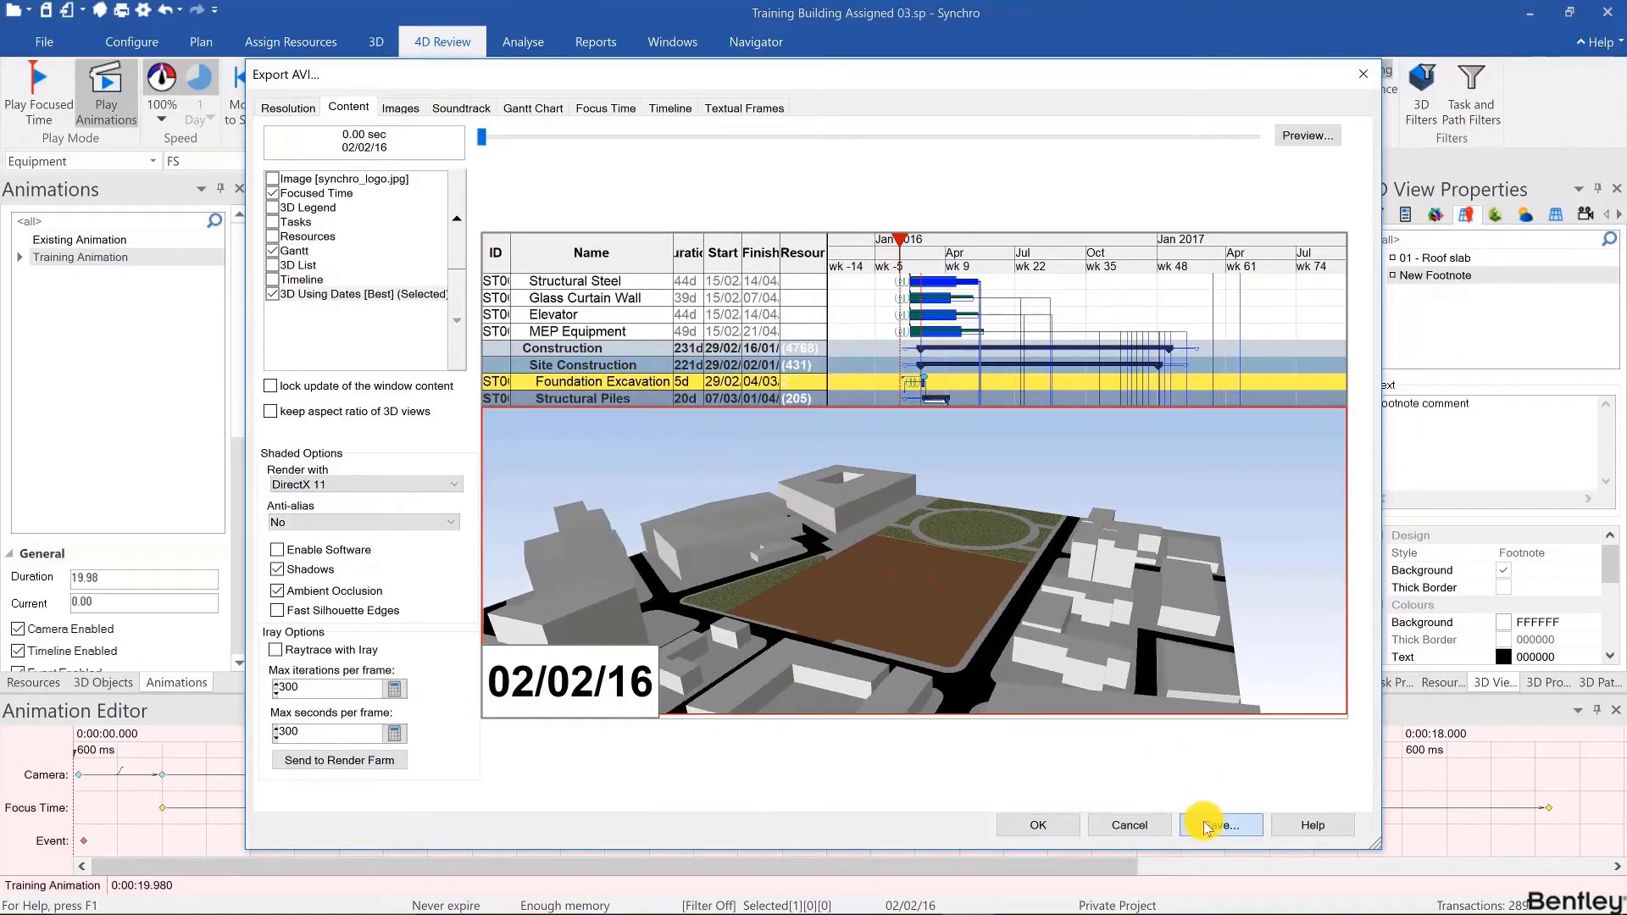
pyautogui.click(1154, 825)
# Open a second 3D view and set it to Use Baseline Task Dates.
pyautogui.moveTo(649, 393); pyautogui.dragTo(649, 463)
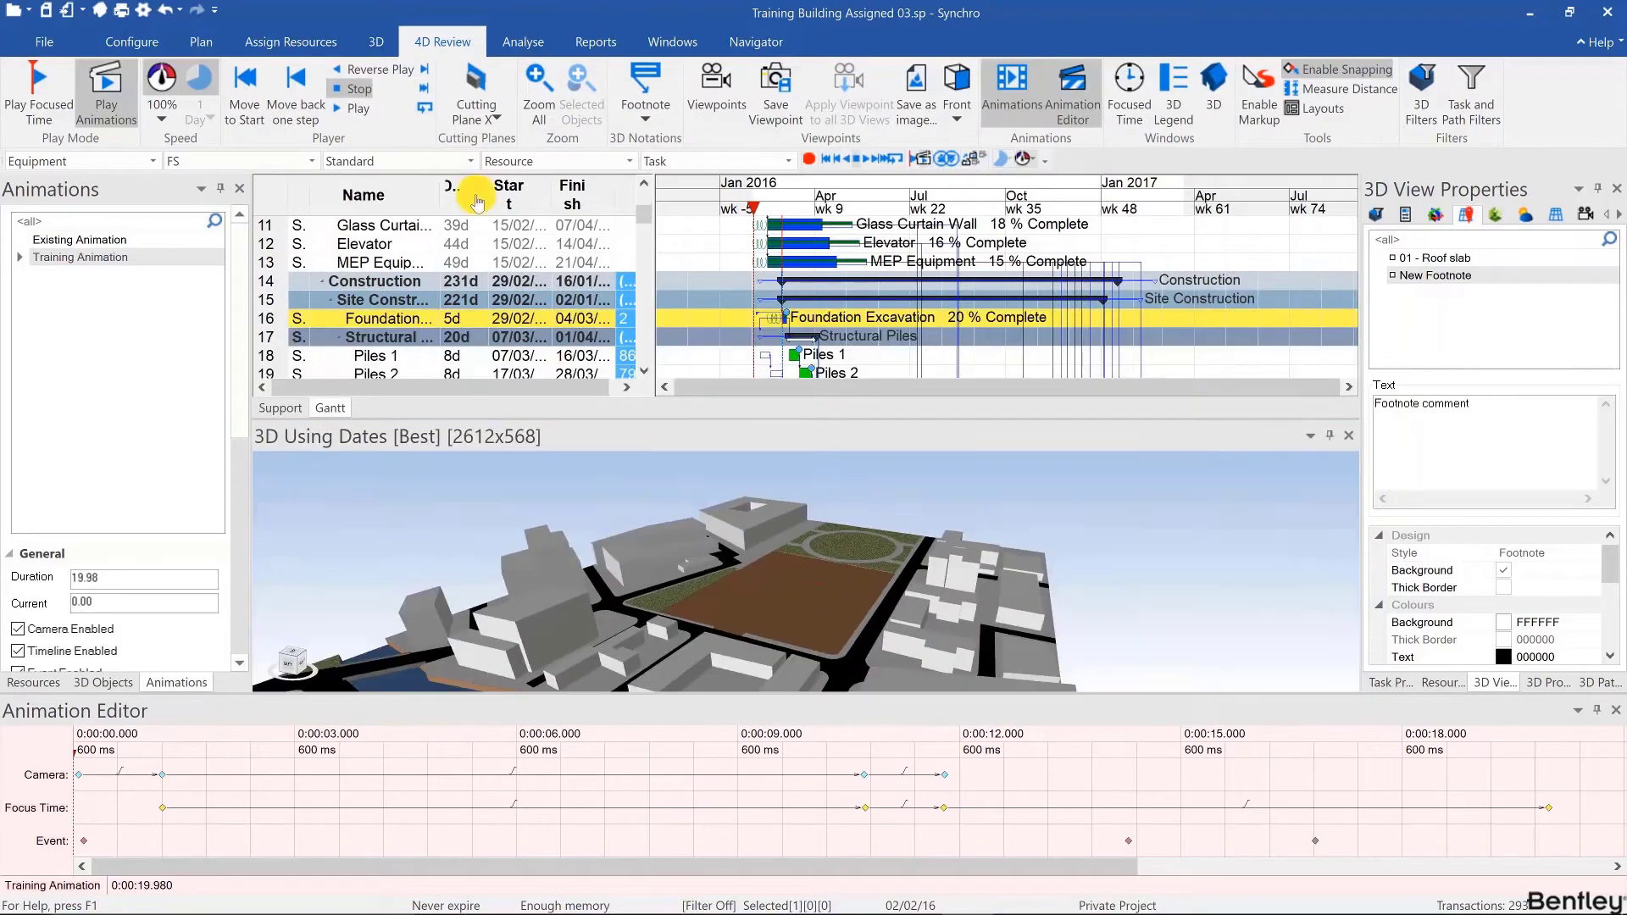
pyautogui.click(672, 42)
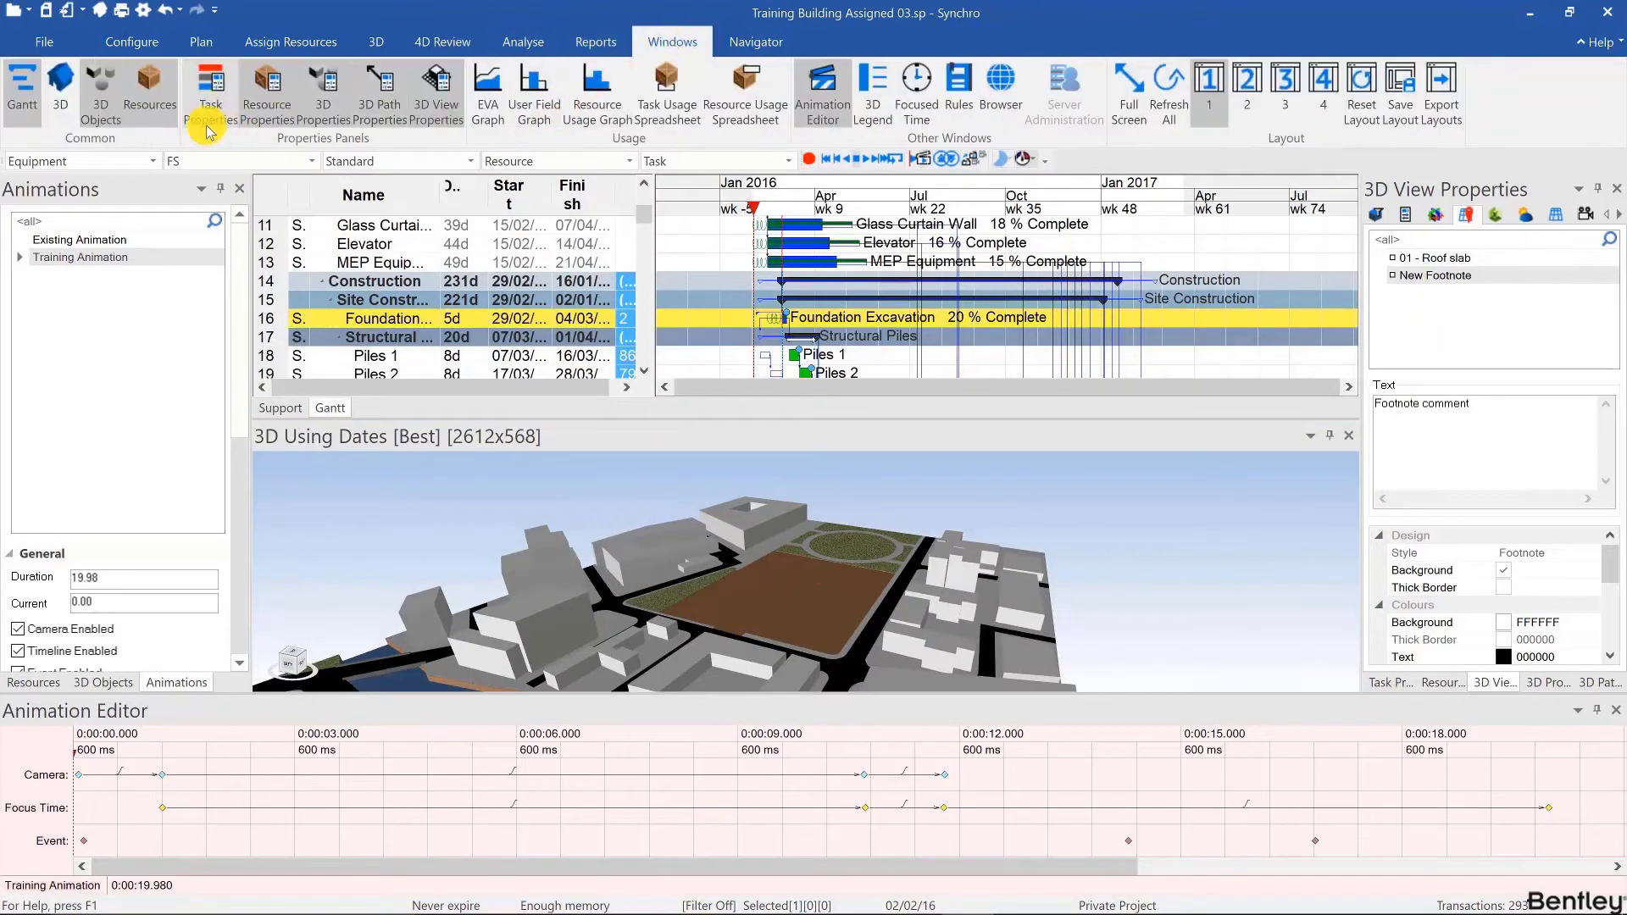
pyautogui.click(60, 85)
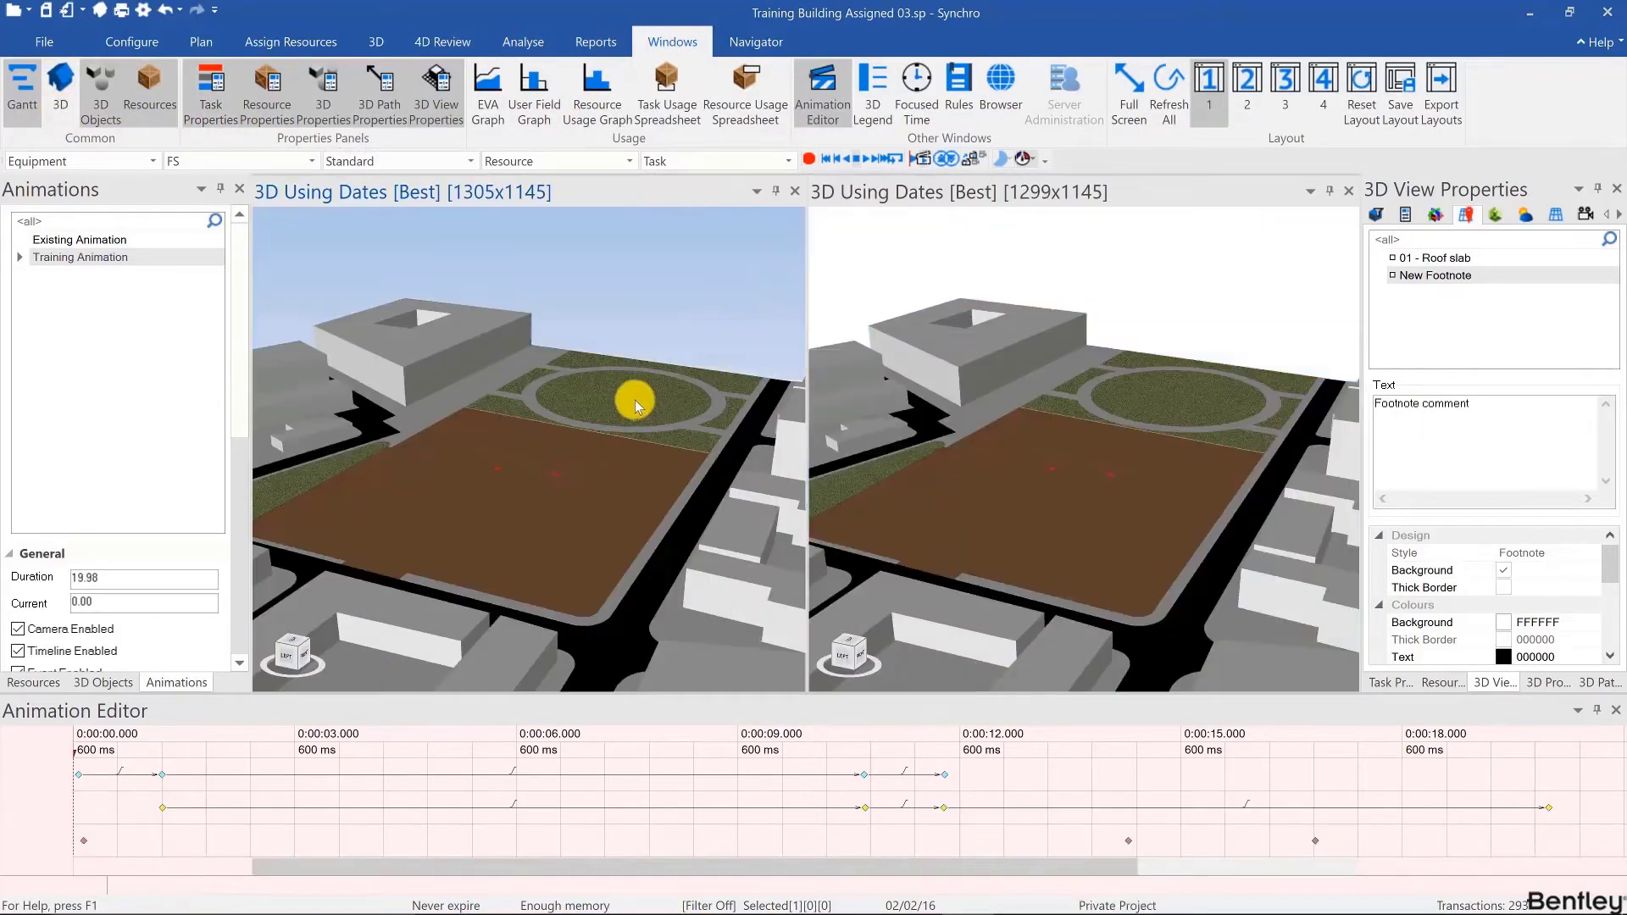
pyautogui.rightClick(635, 403)
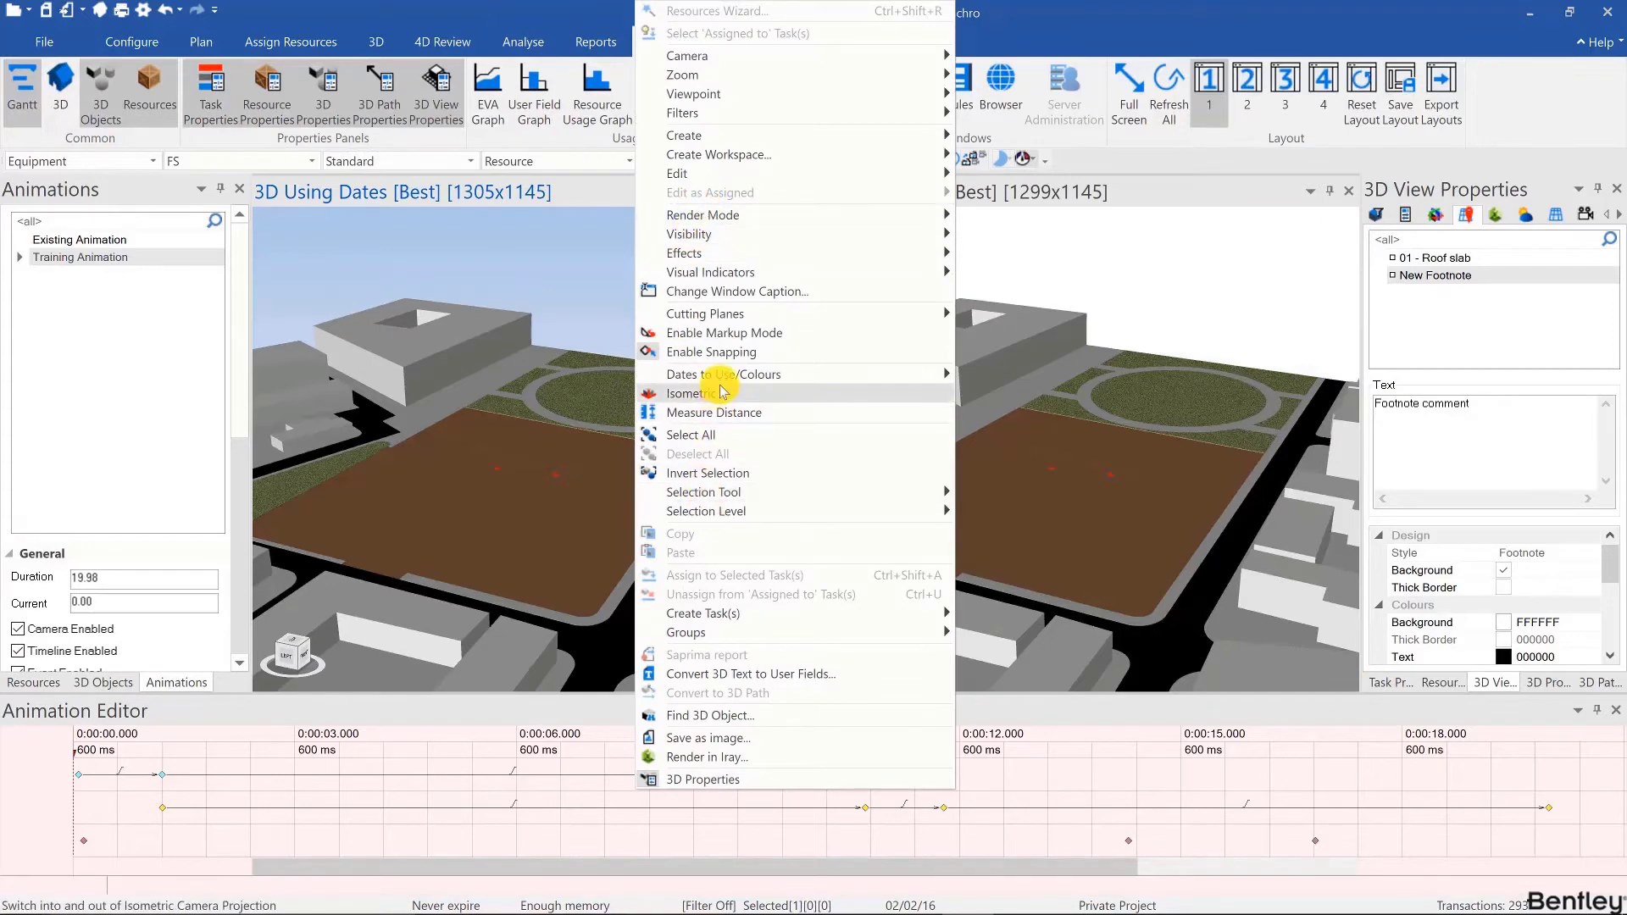
pyautogui.moveTo(714, 373)
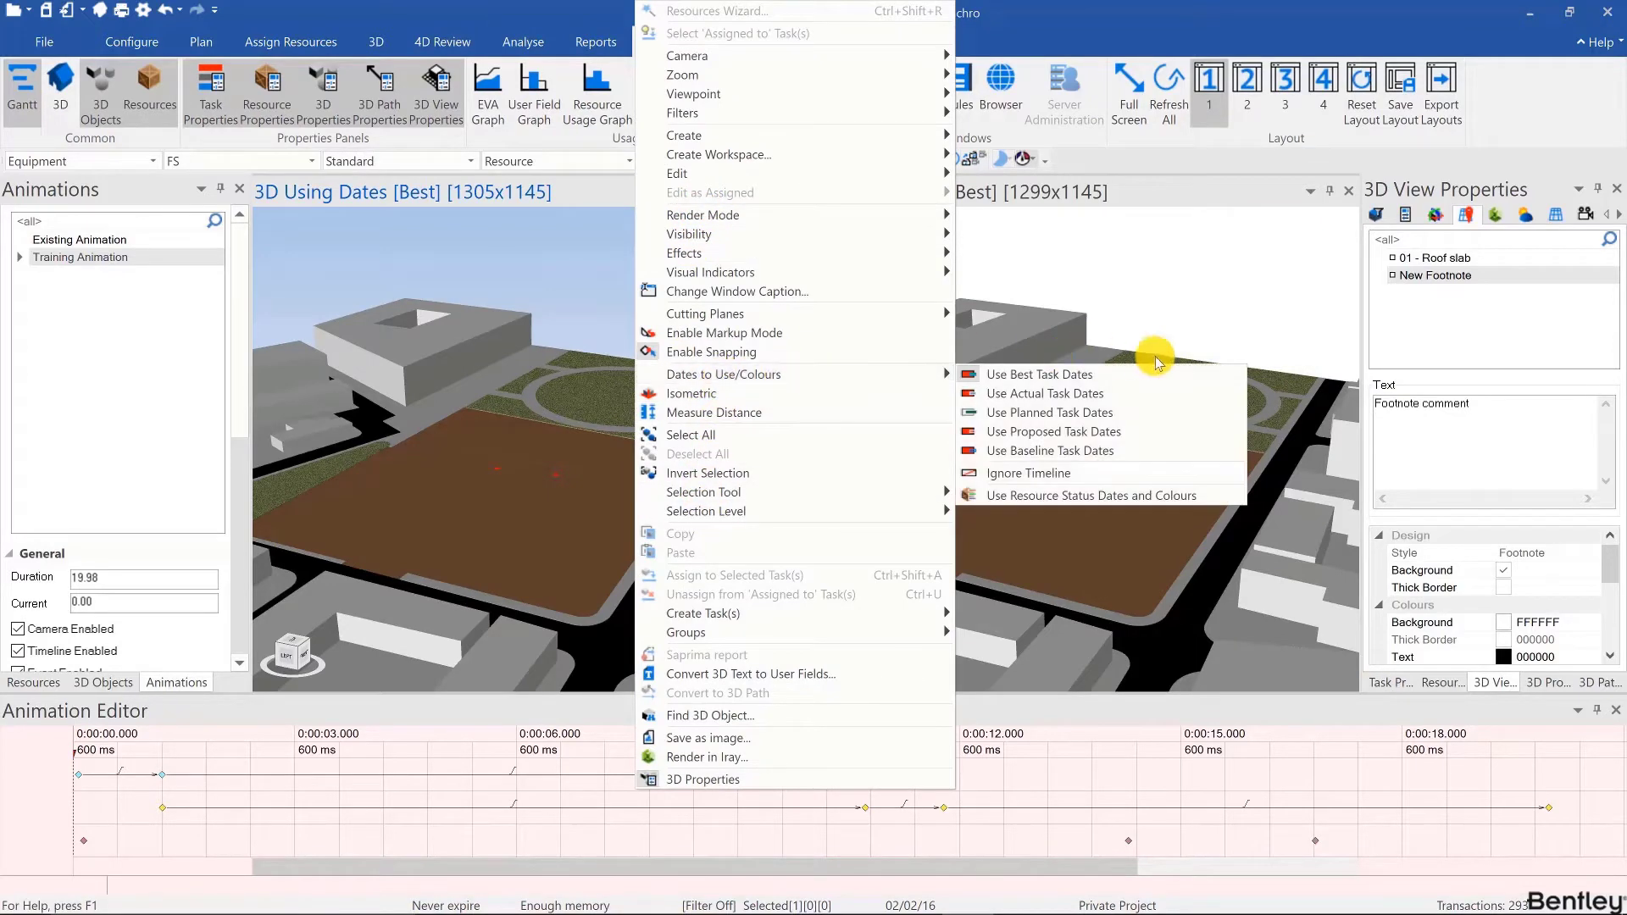
pyautogui.click(1064, 451)
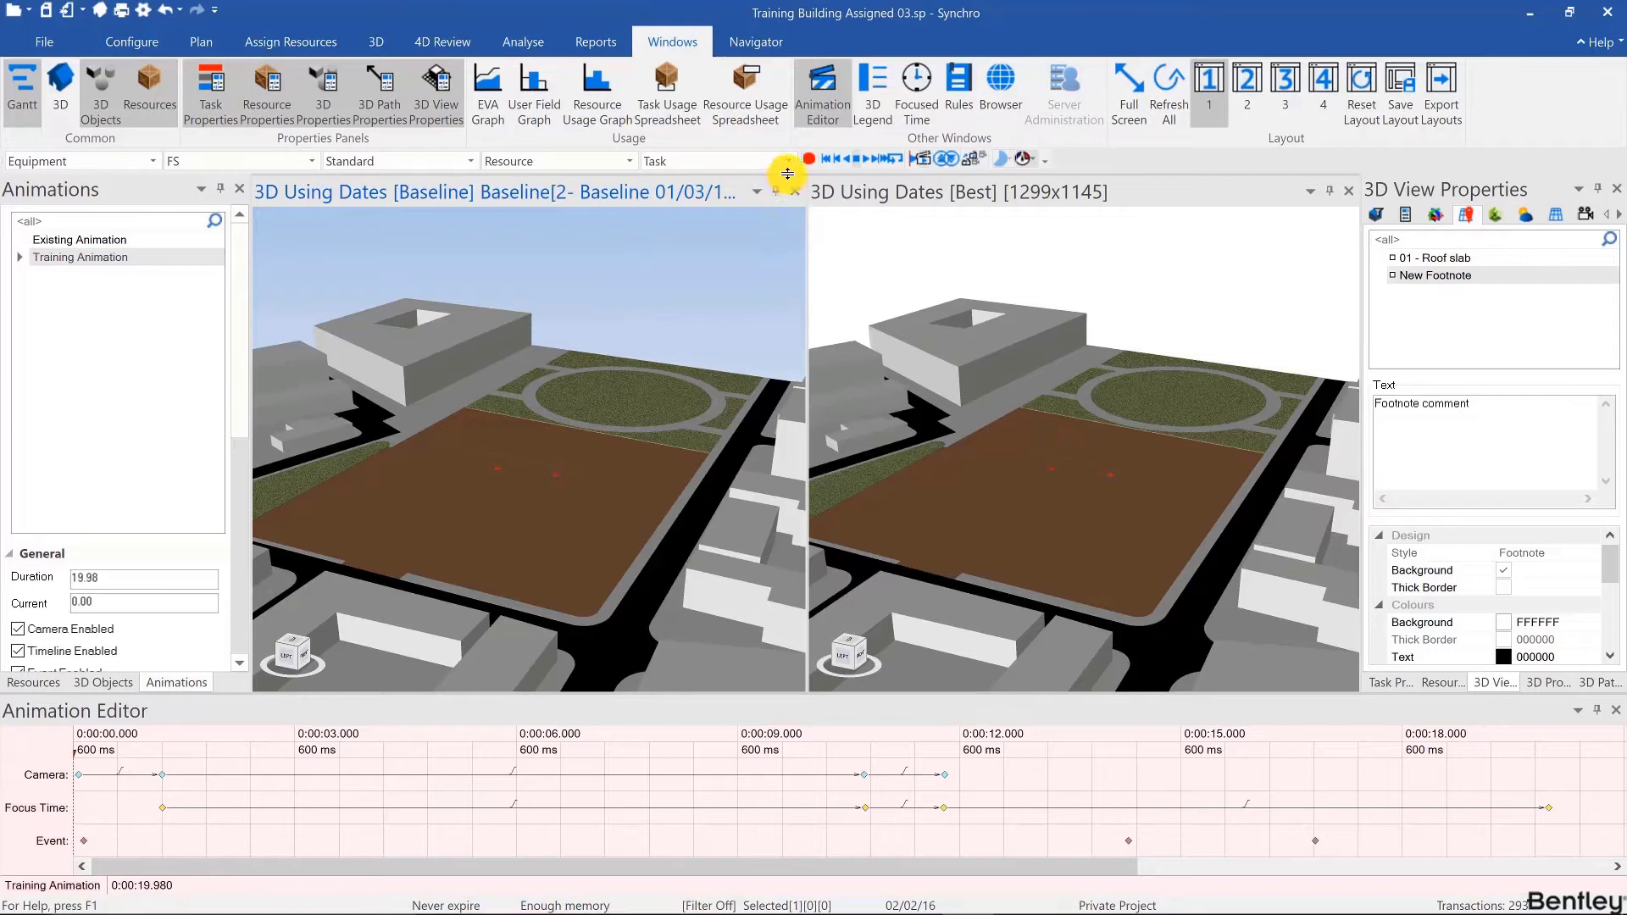
# Restore the Gantt chart above the 3D views and show an enlarged Earned Value Graph.
pyautogui.moveTo(788, 173); pyautogui.dragTo(806, 399)
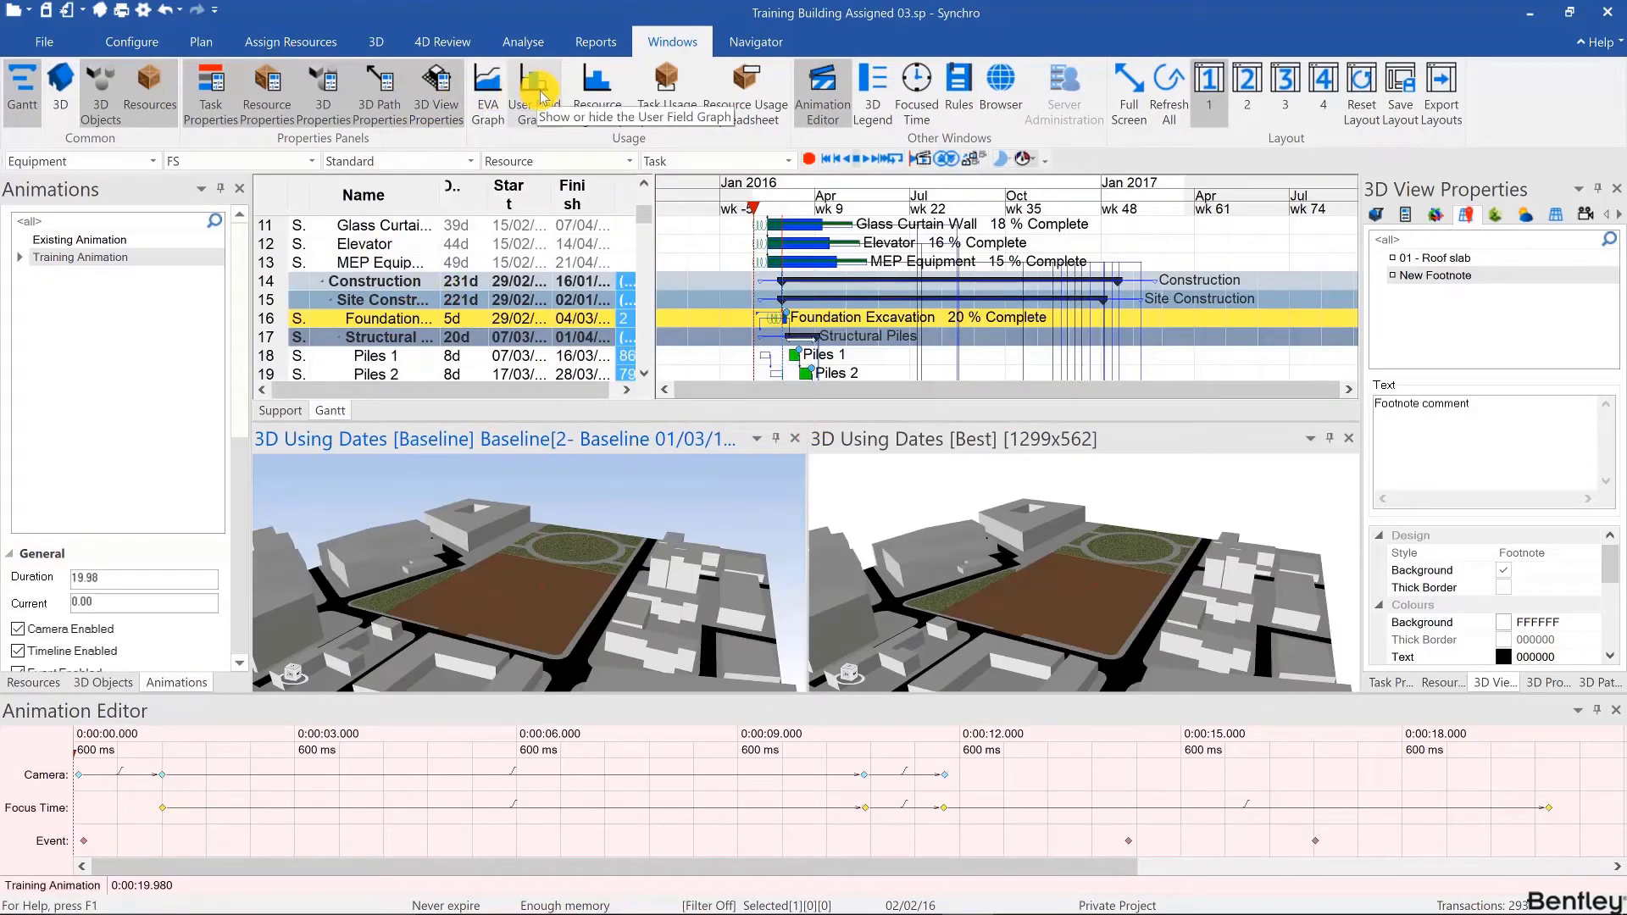
pyautogui.click(487, 92)
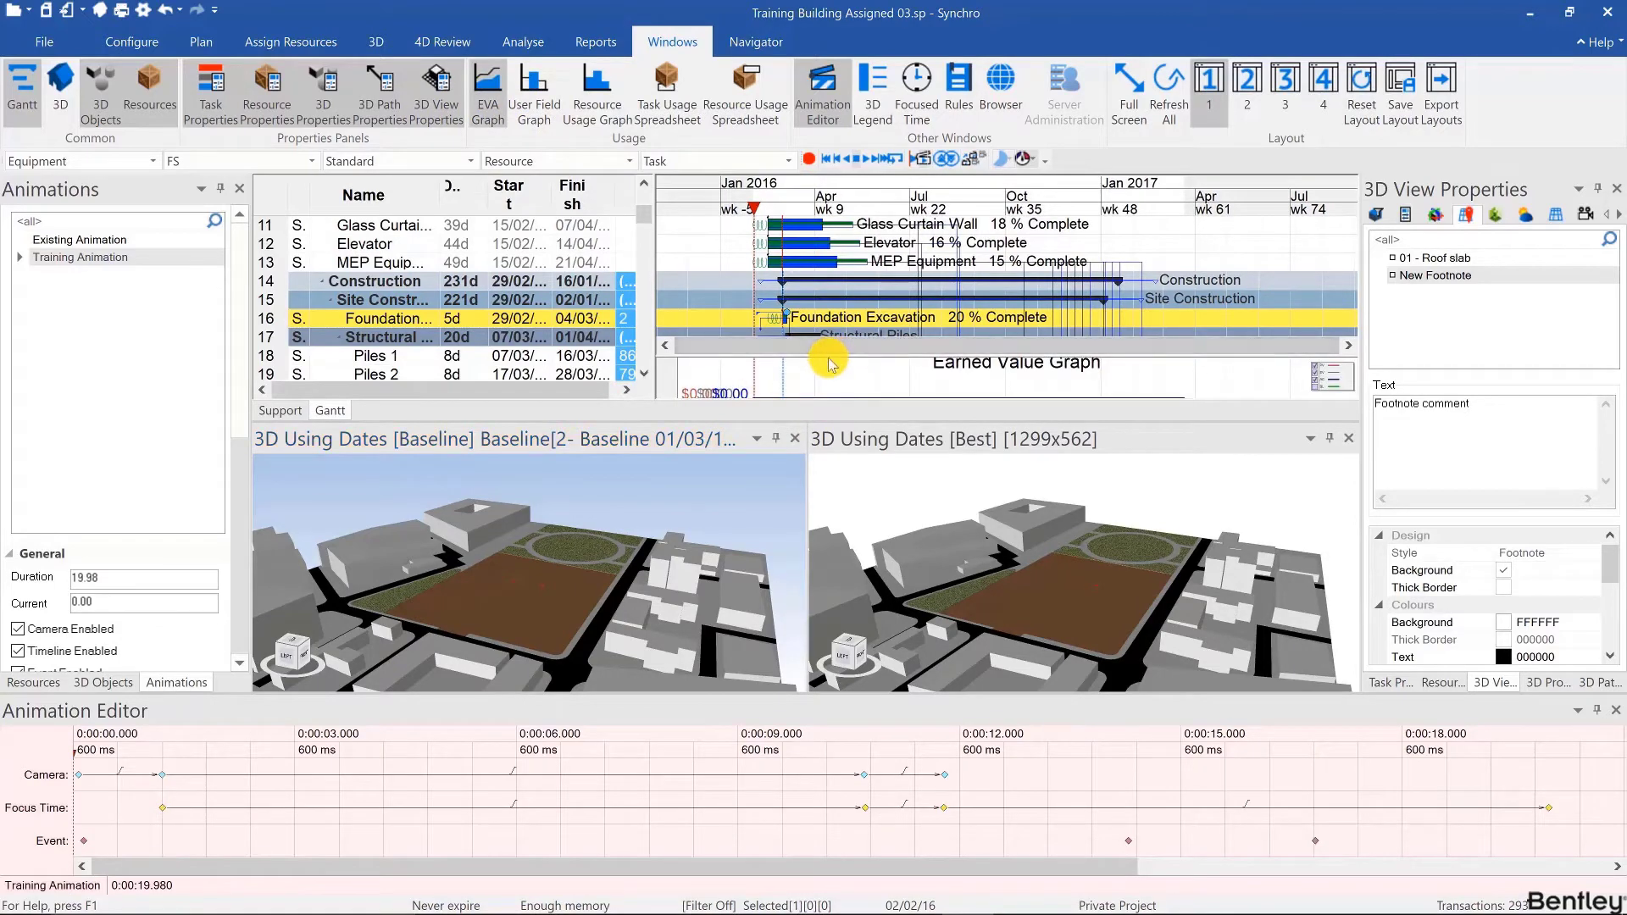
pyautogui.moveTo(828, 356); pyautogui.dragTo(819, 326)
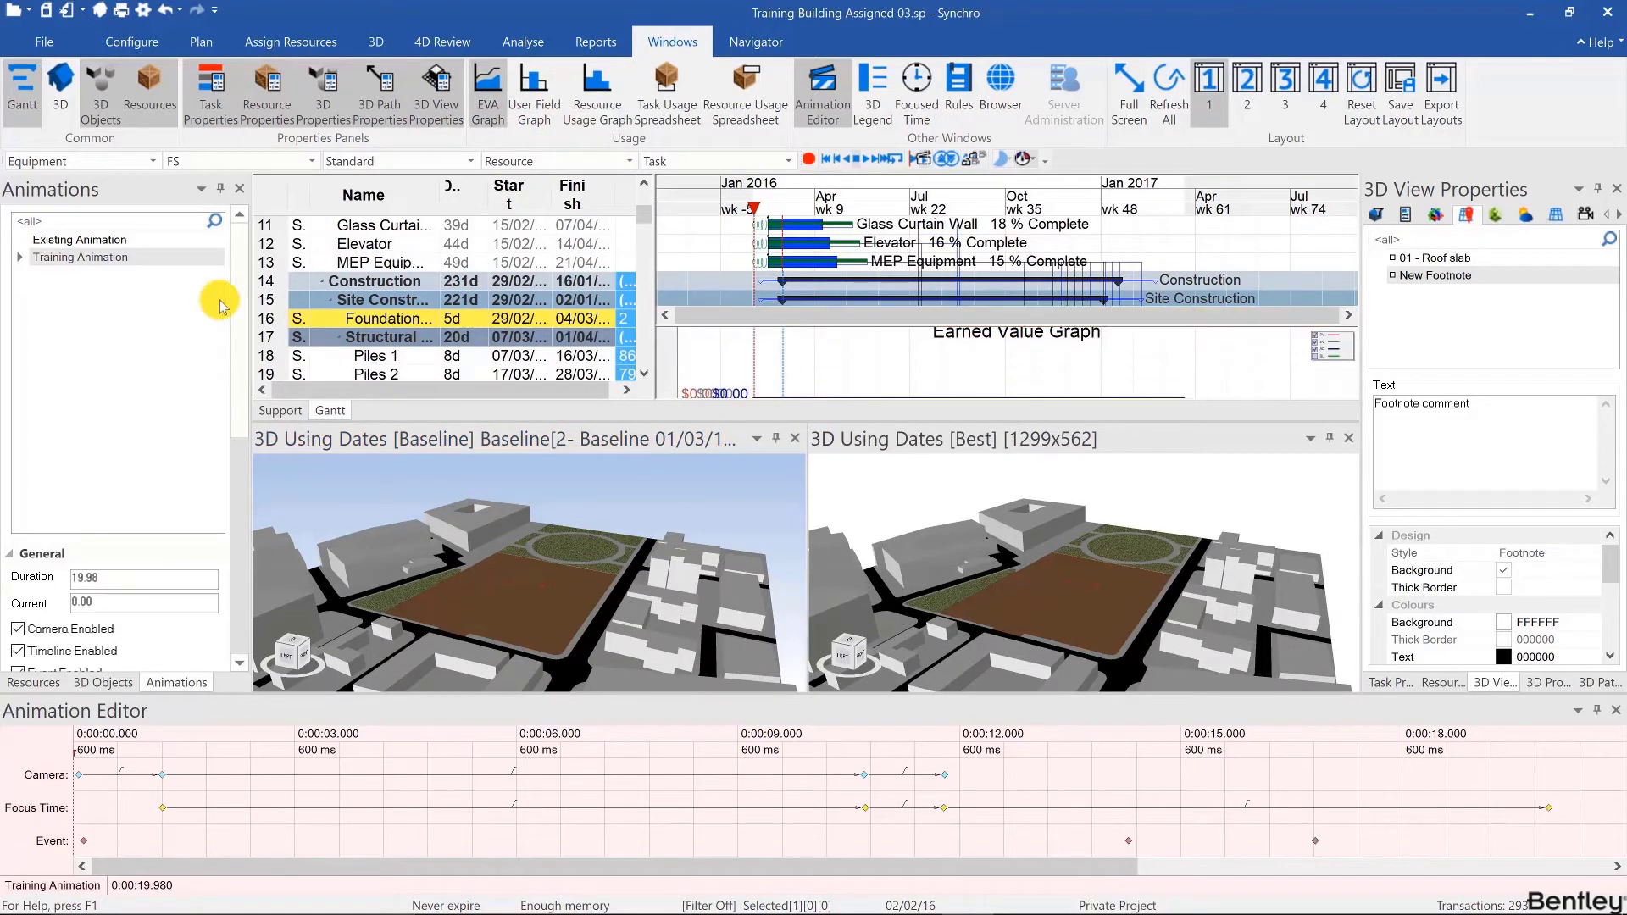
# Reopen Export AVI and place 3D Using Dates [Baseline] beside the Best view, then preview.
pyautogui.rightClick(108, 260)
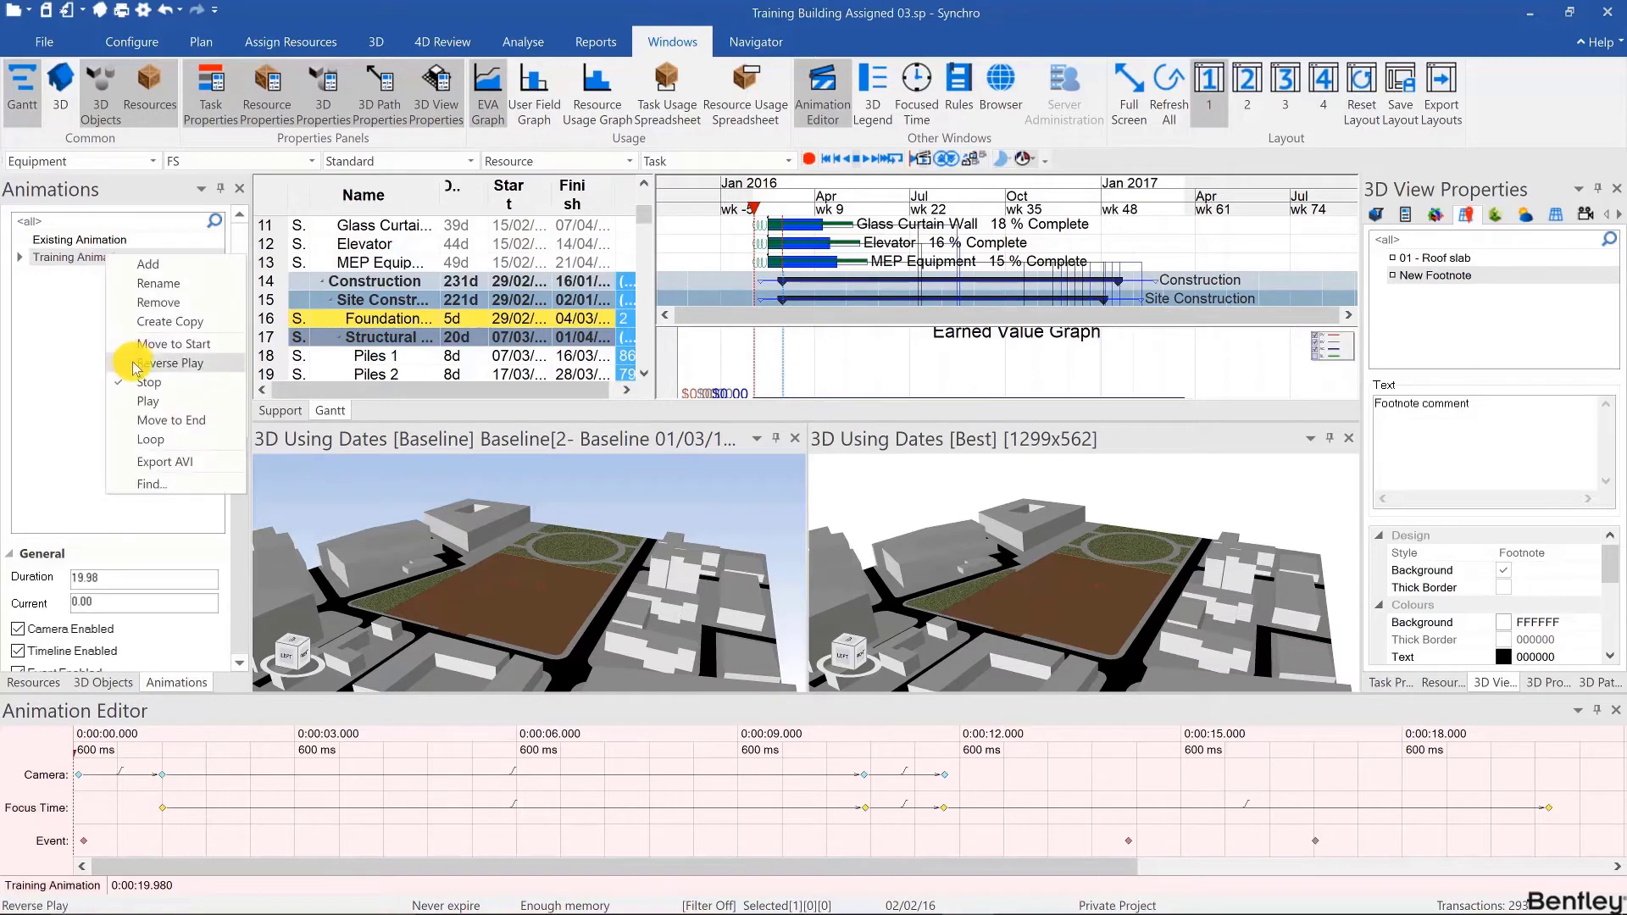
pyautogui.click(155, 461)
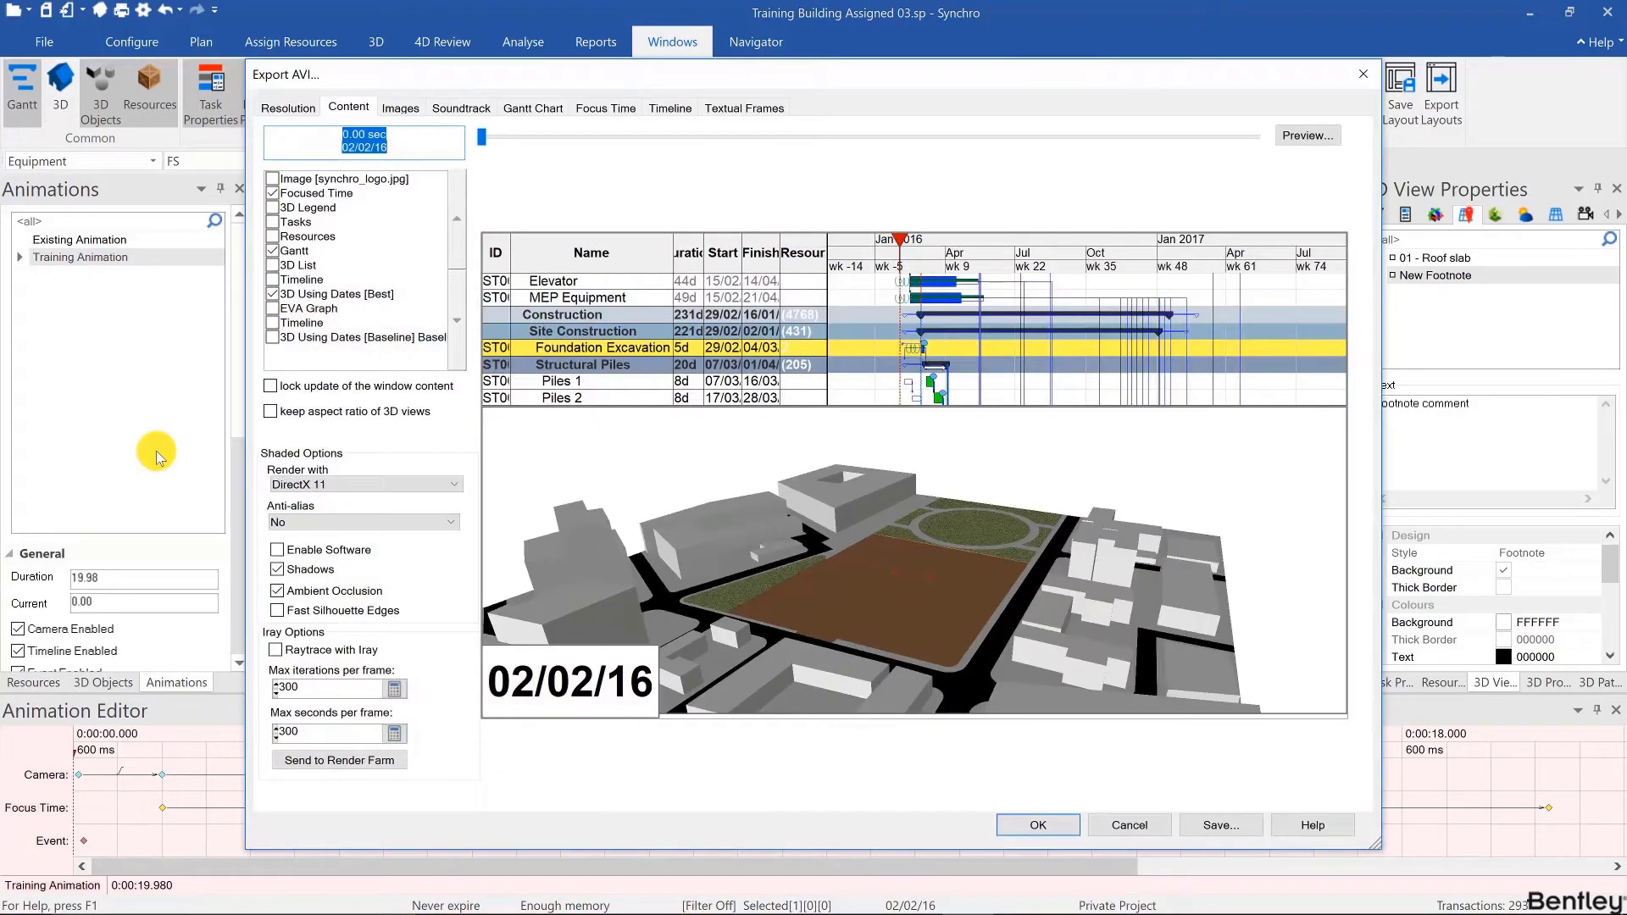
pyautogui.click(1059, 583)
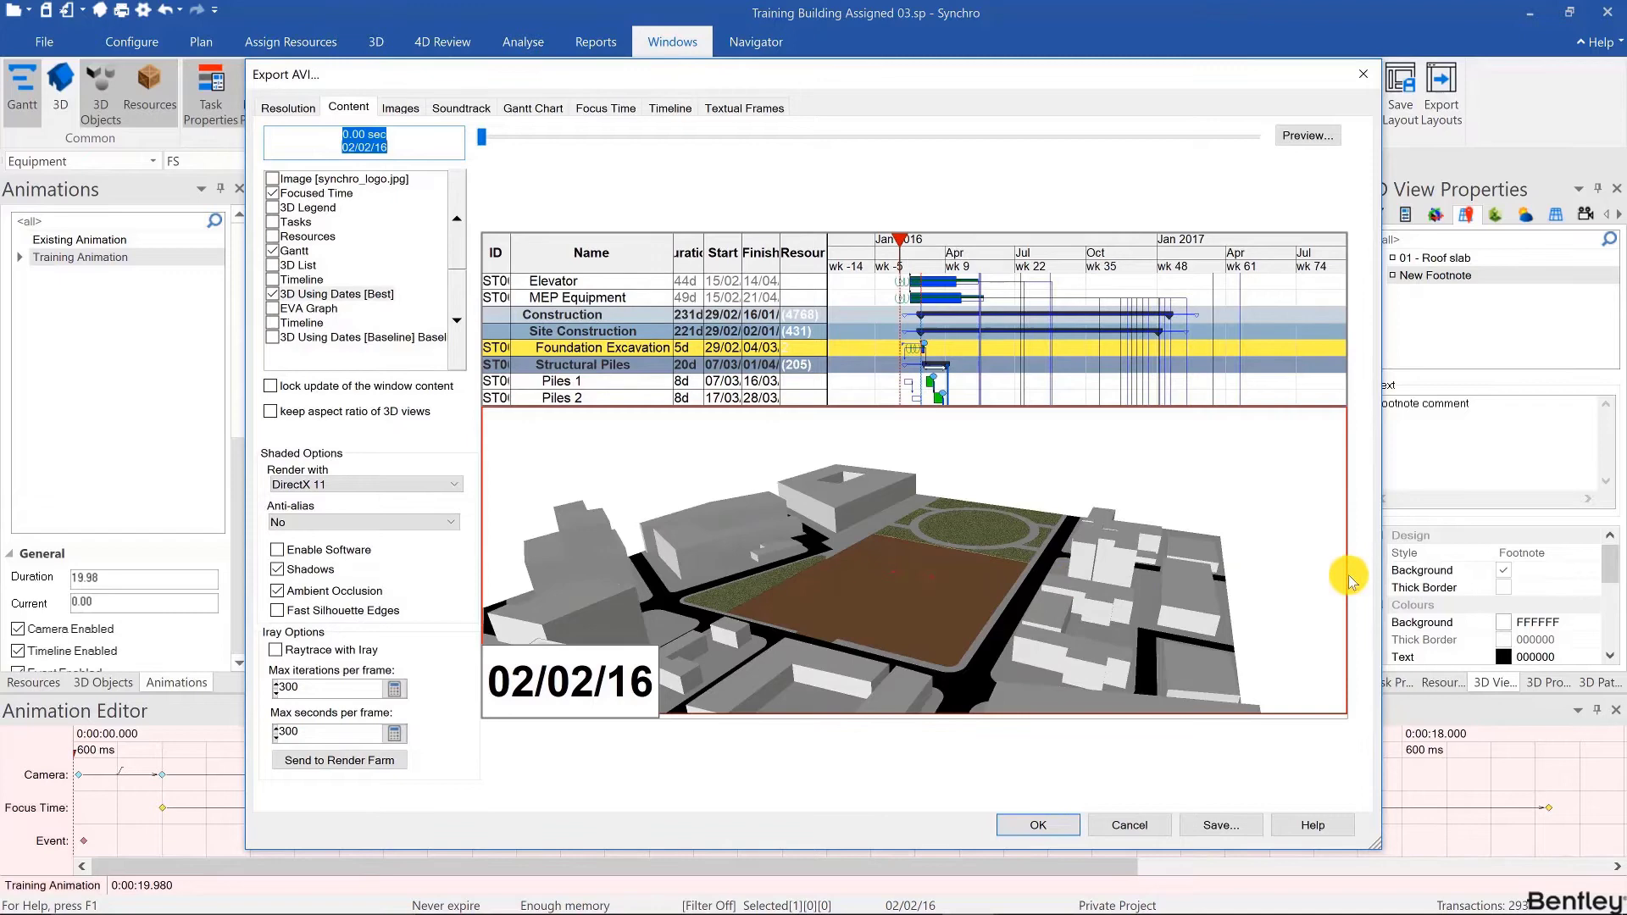
pyautogui.moveTo(1347, 563); pyautogui.dragTo(932, 593)
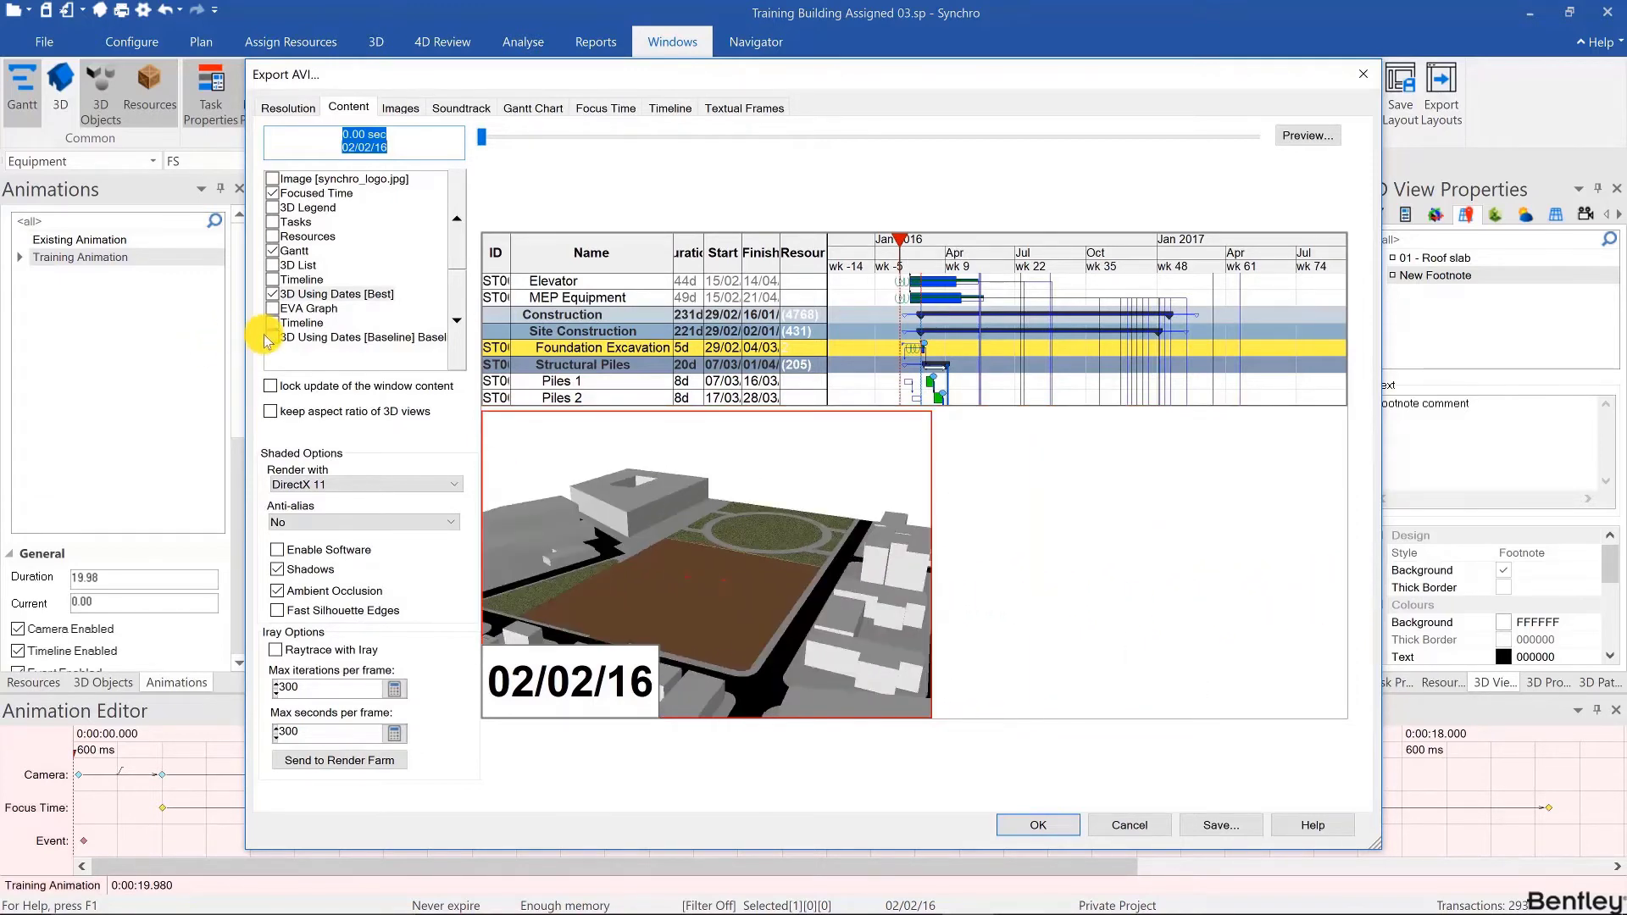
pyautogui.click(273, 337)
pyautogui.click(457, 219)
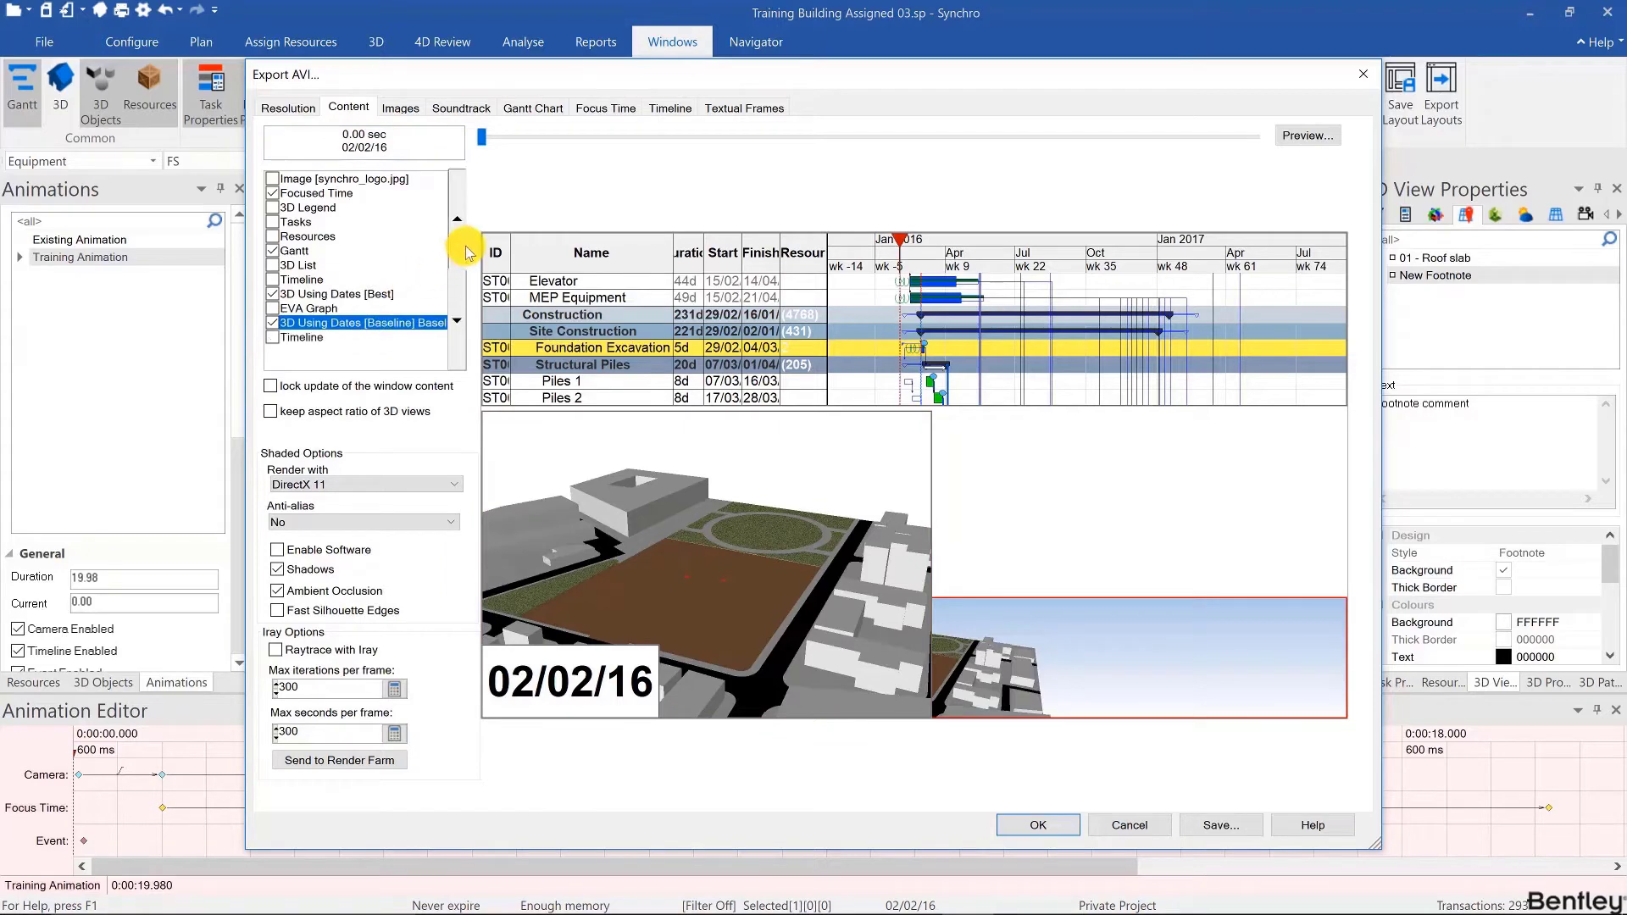
pyautogui.click(457, 219)
pyautogui.click(457, 219)
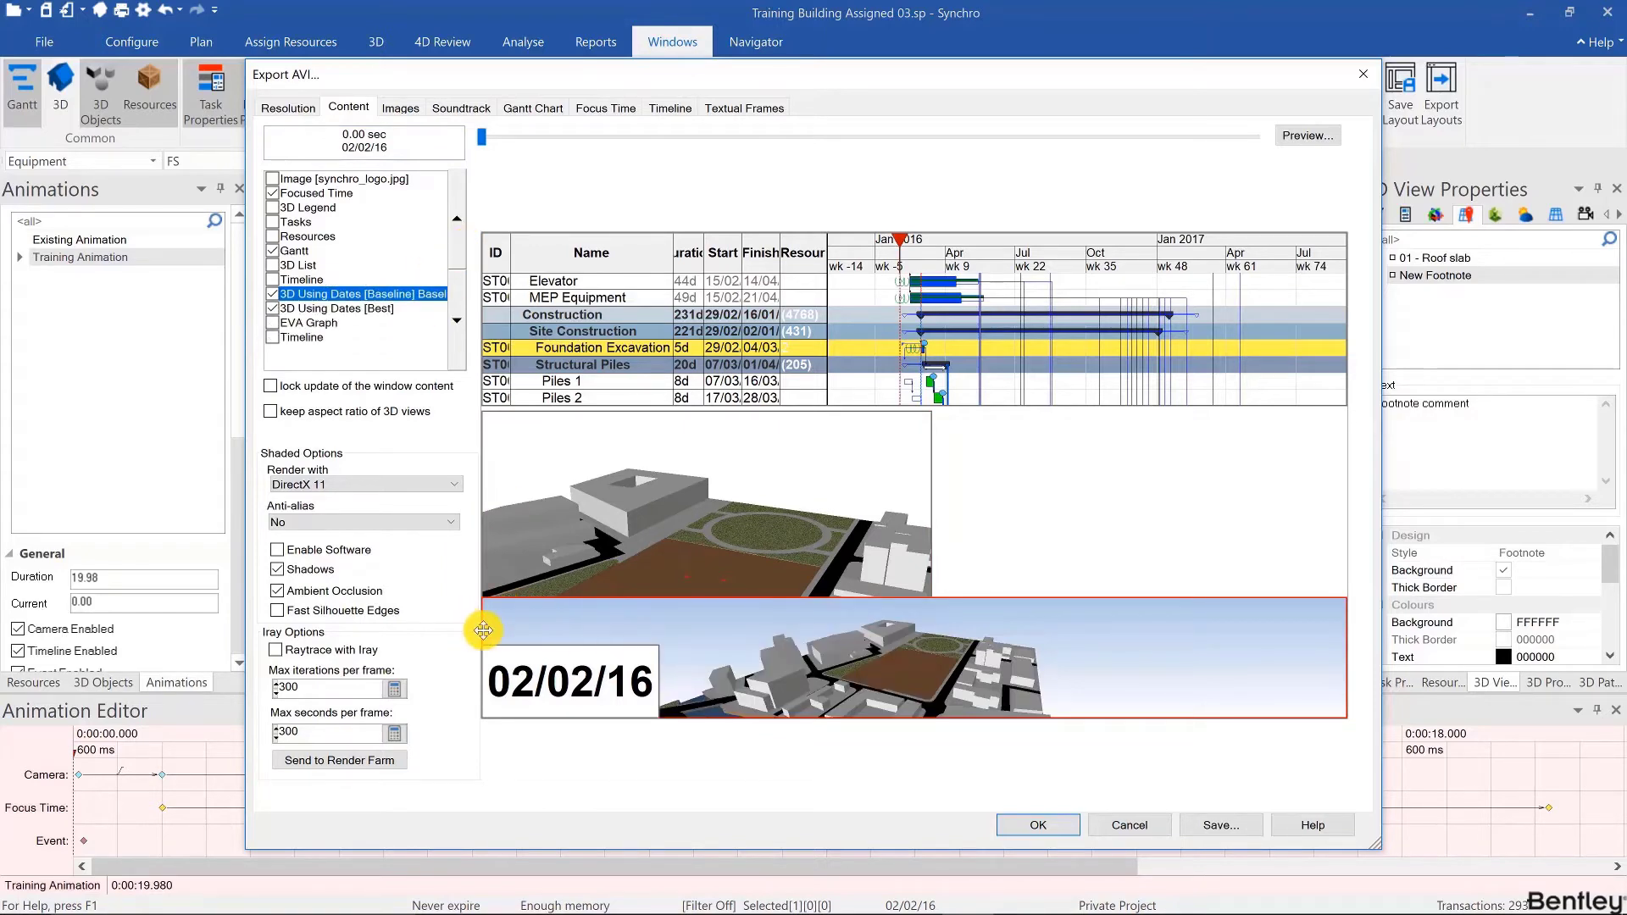
pyautogui.moveTo(480, 630); pyautogui.dragTo(984, 413)
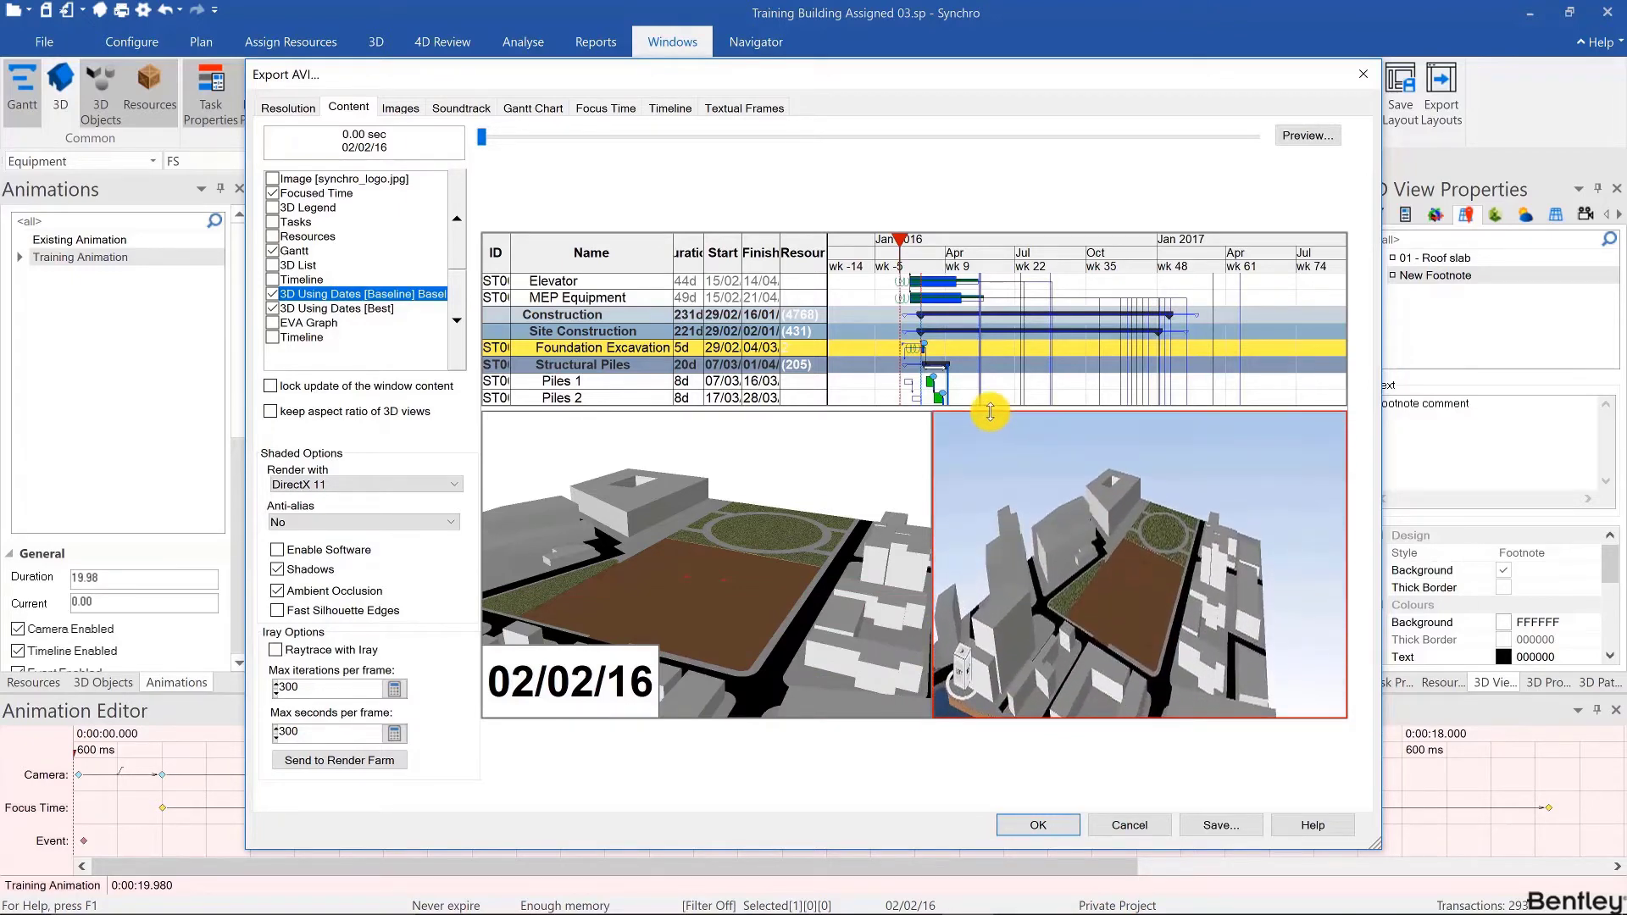
pyautogui.click(1317, 135)
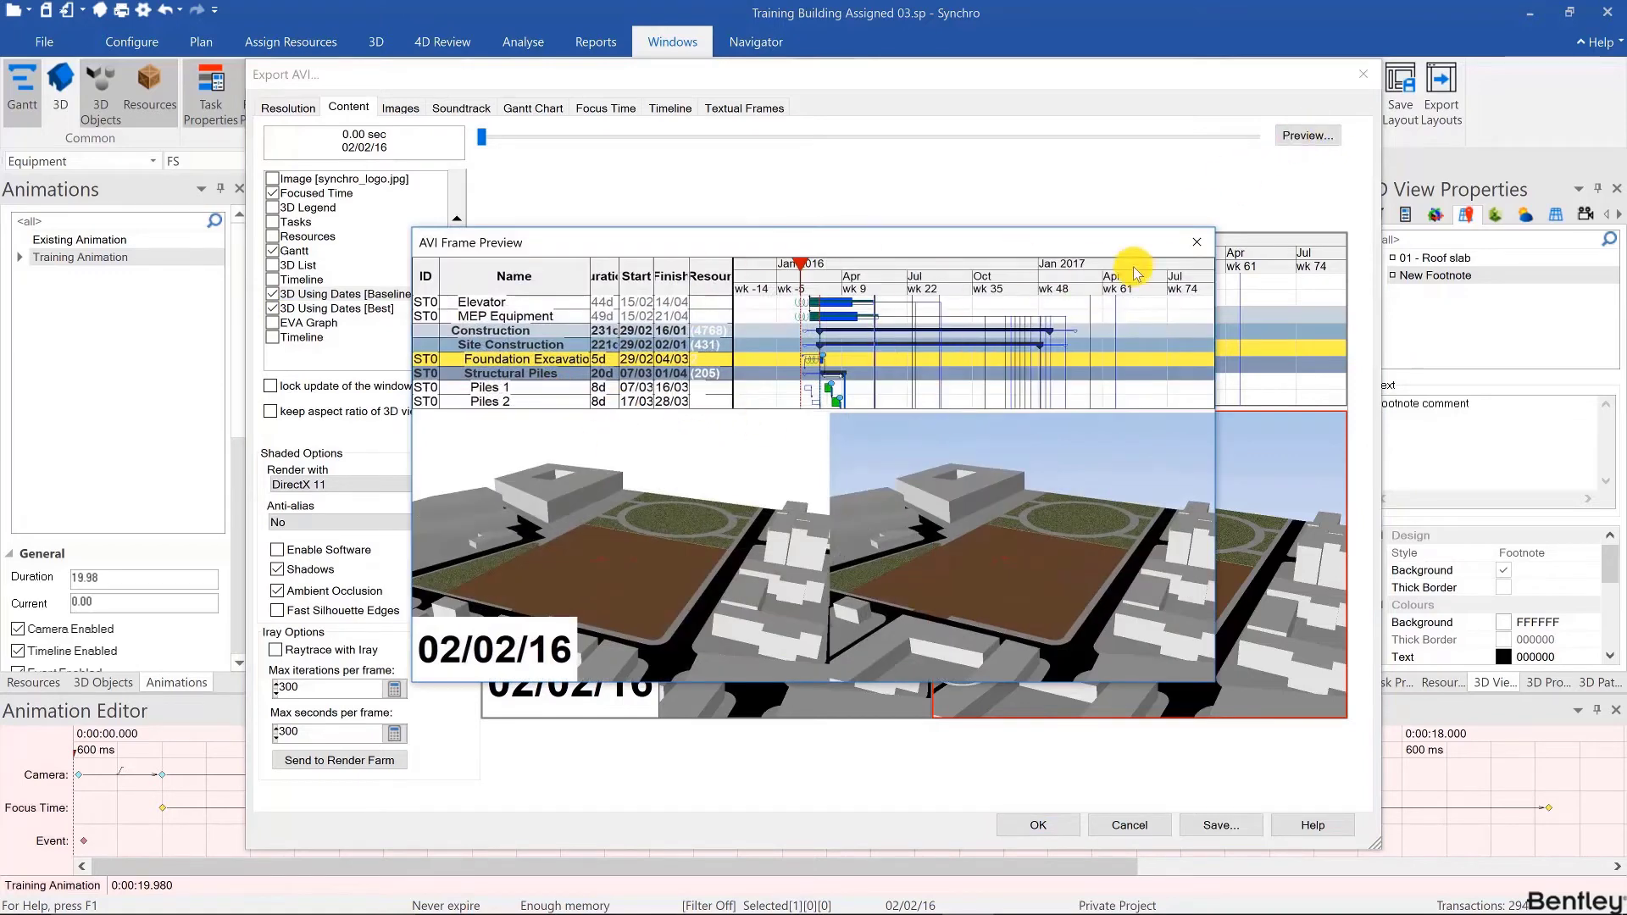
pyautogui.click(1207, 251)
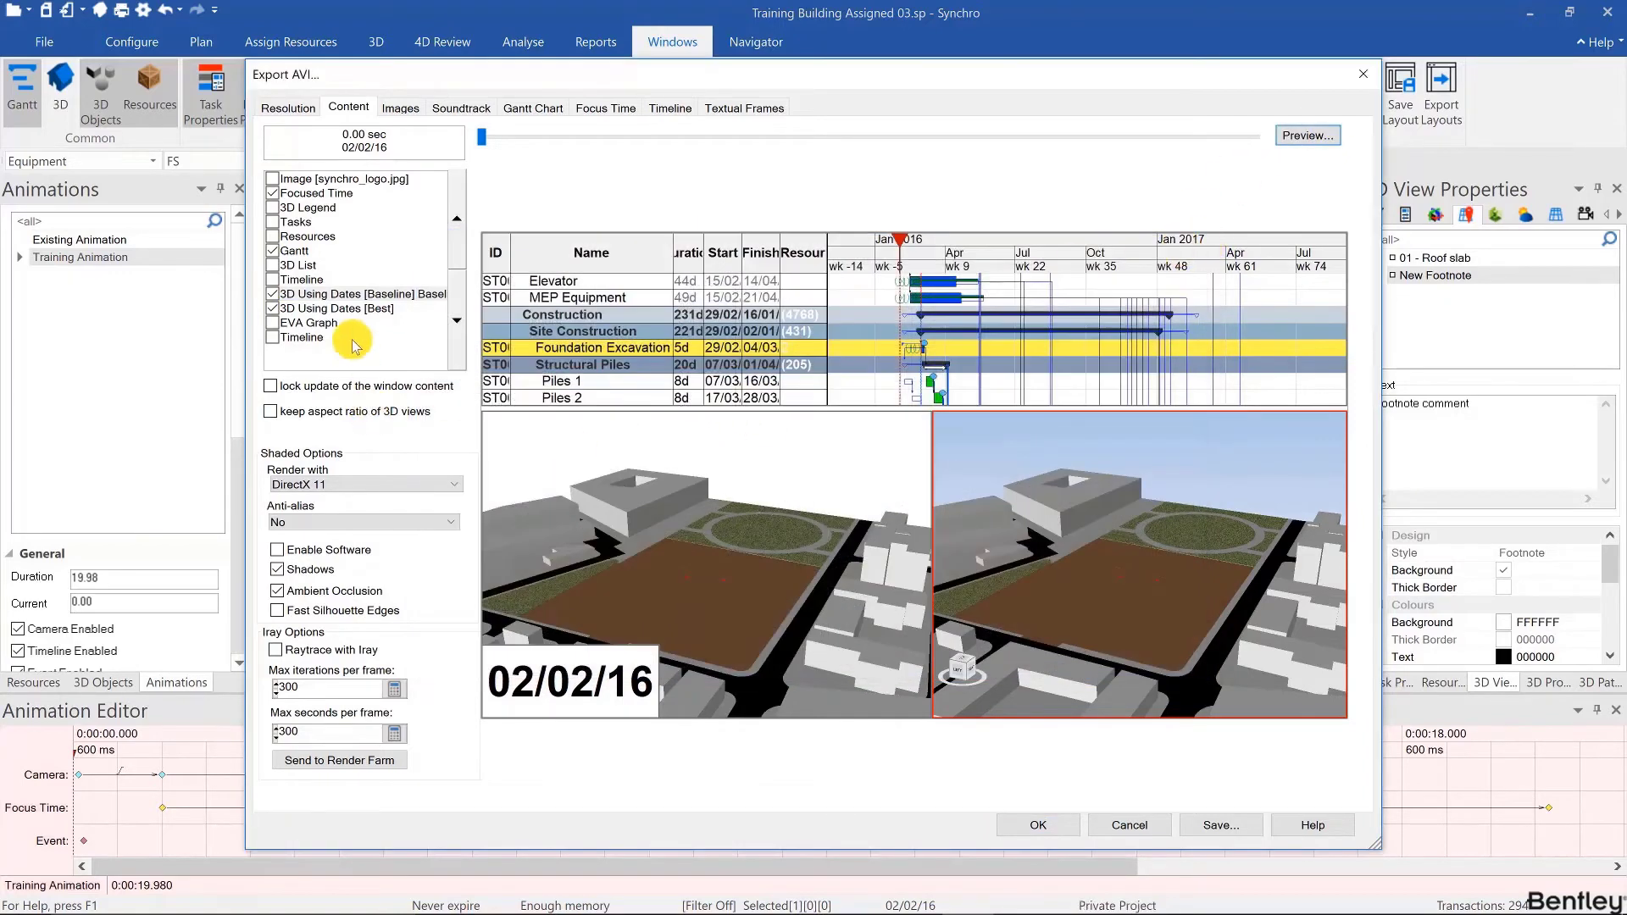
# Try placing the EVA Graph under the Gantt chart, then remove it from the export.
pyautogui.click(272, 323)
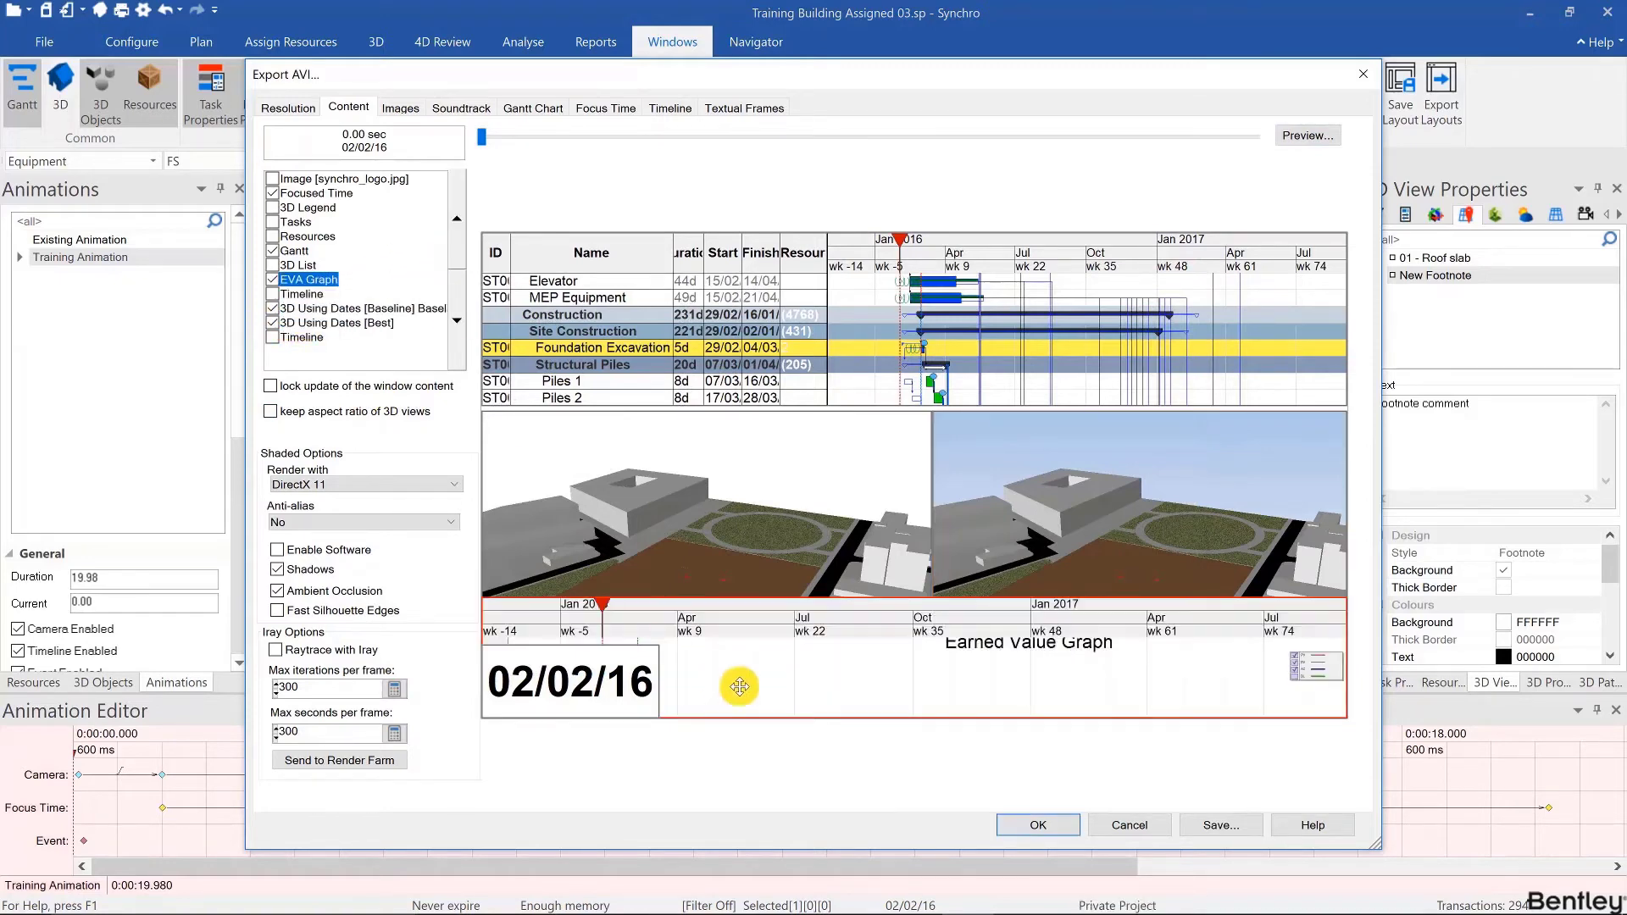
pyautogui.moveTo(739, 687); pyautogui.dragTo(822, 500)
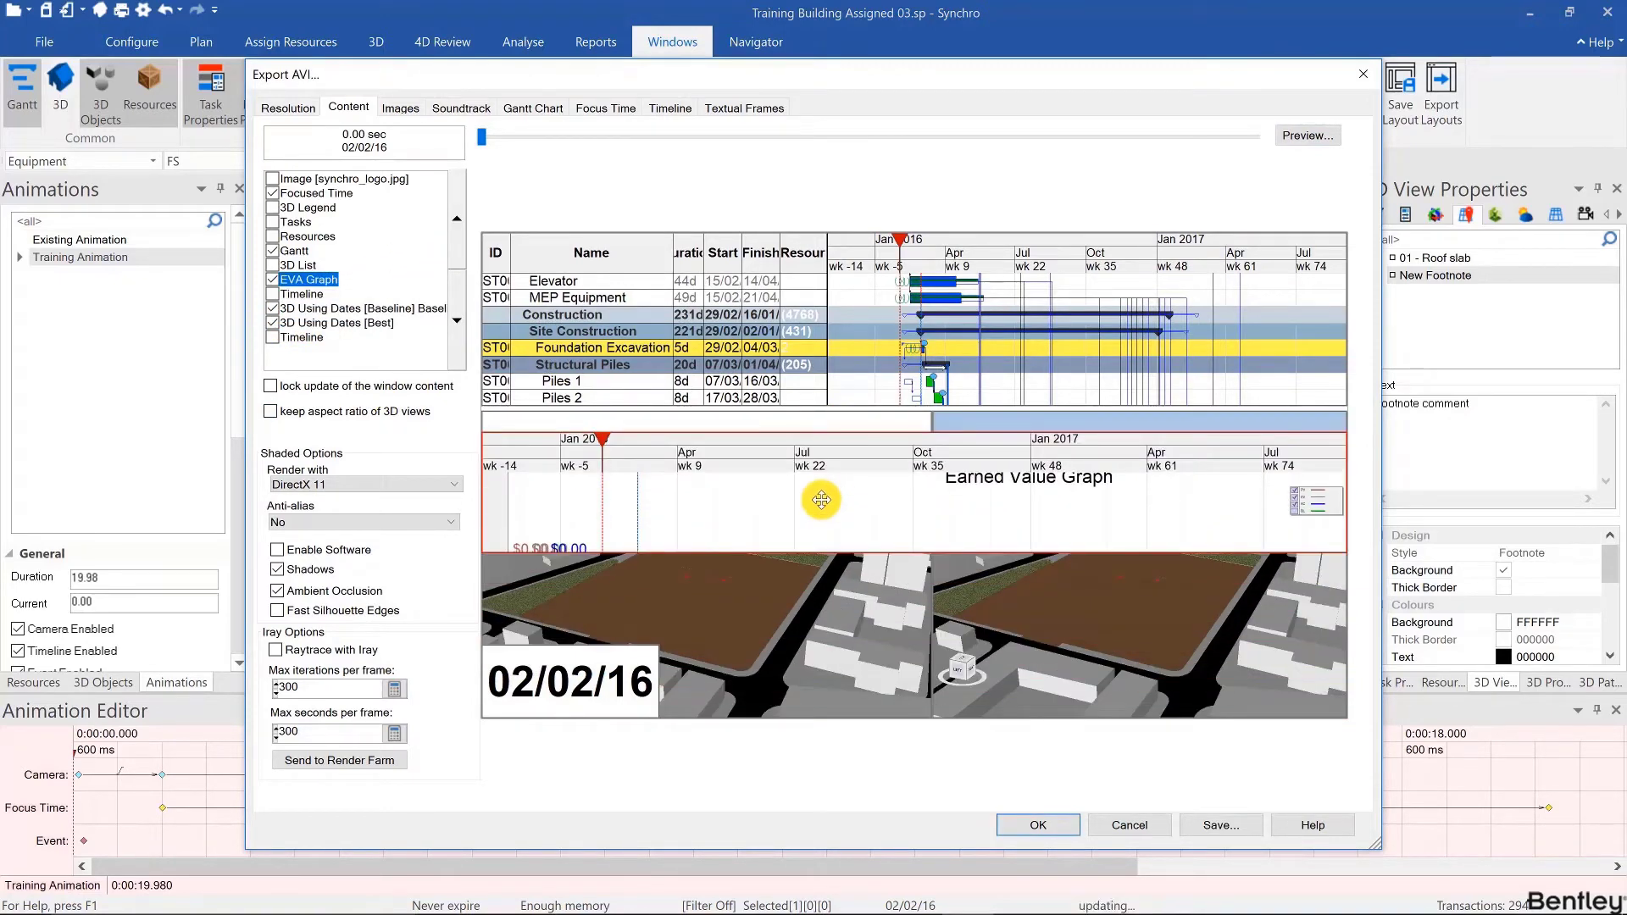
pyautogui.click(274, 281)
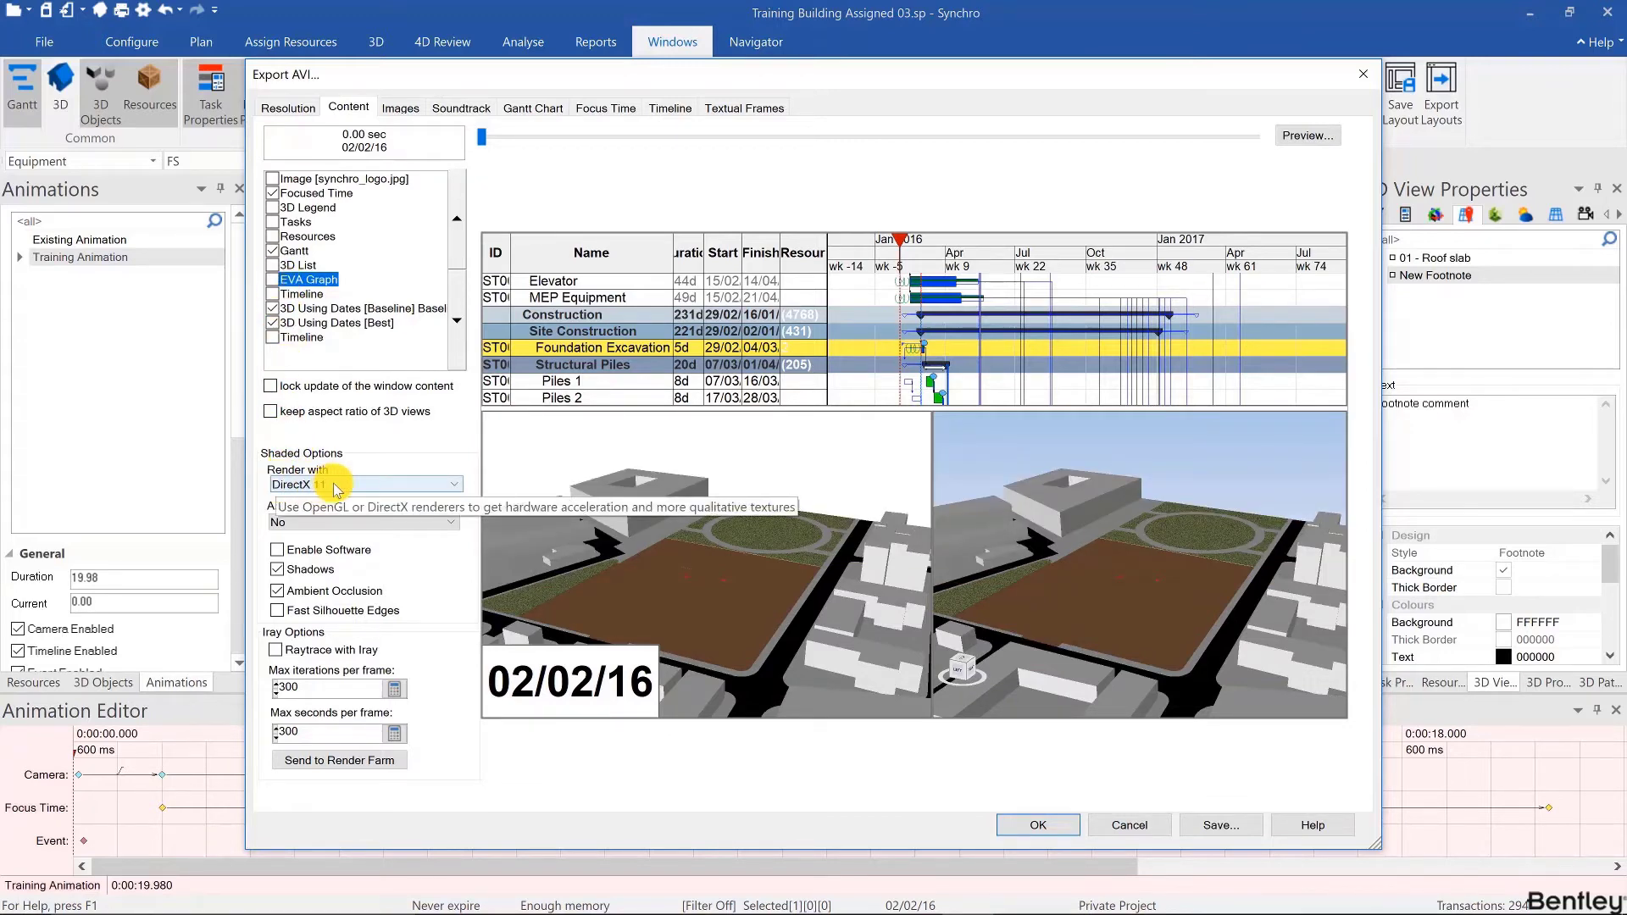
# Set anti-aliasing to 4x with ambient occlusion enabled and preview a frame.
pyautogui.click(356, 519)
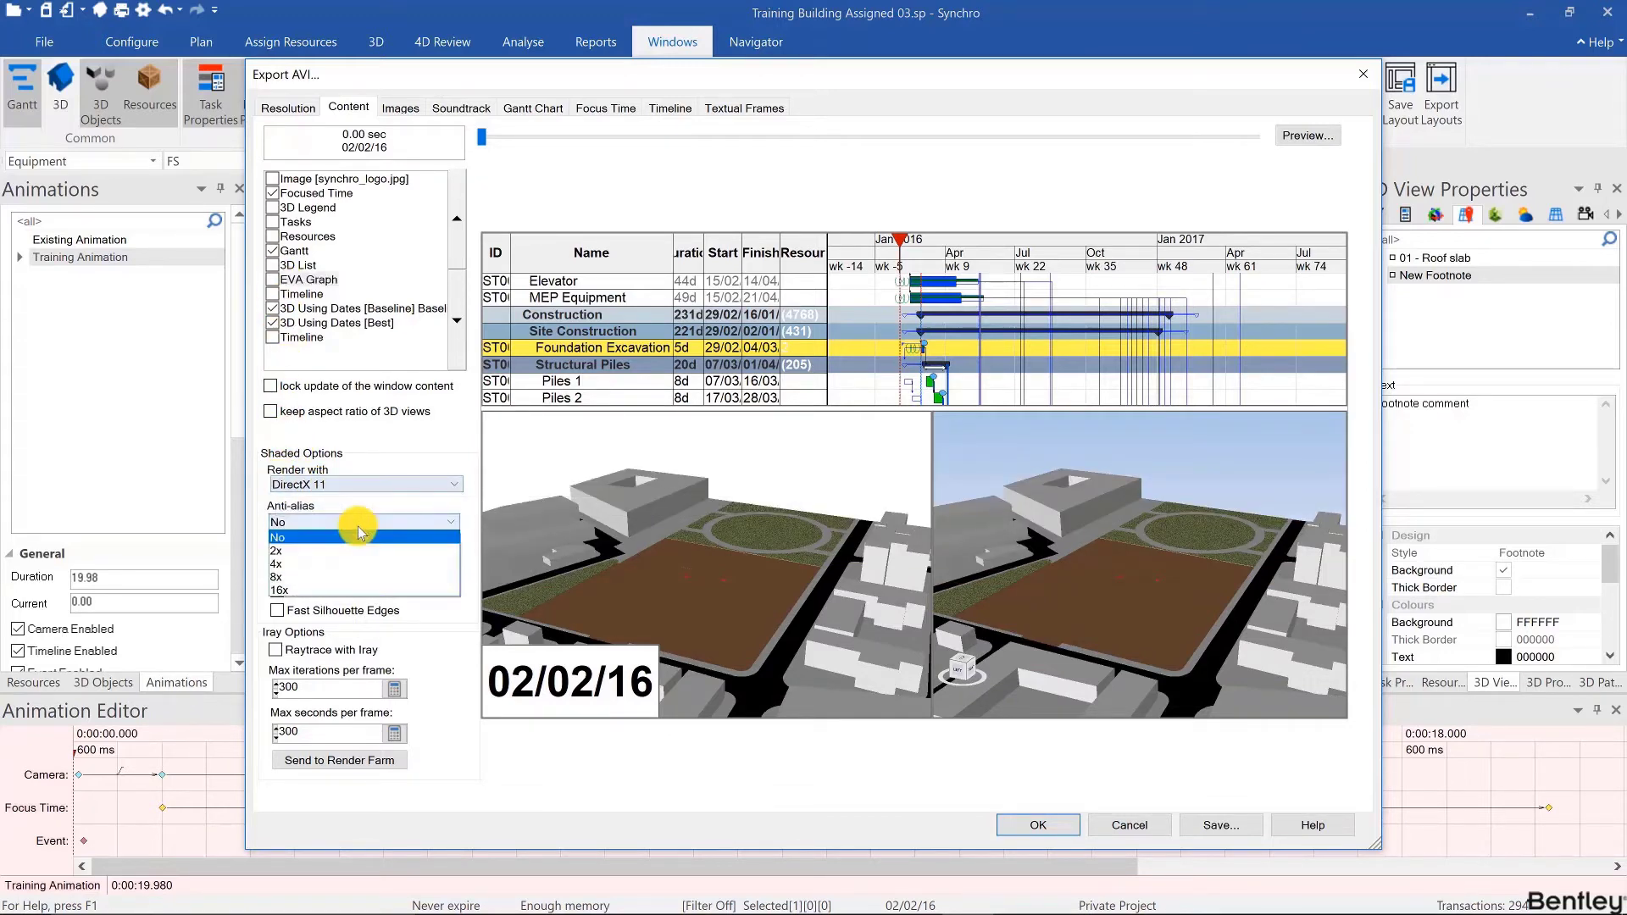
pyautogui.click(329, 568)
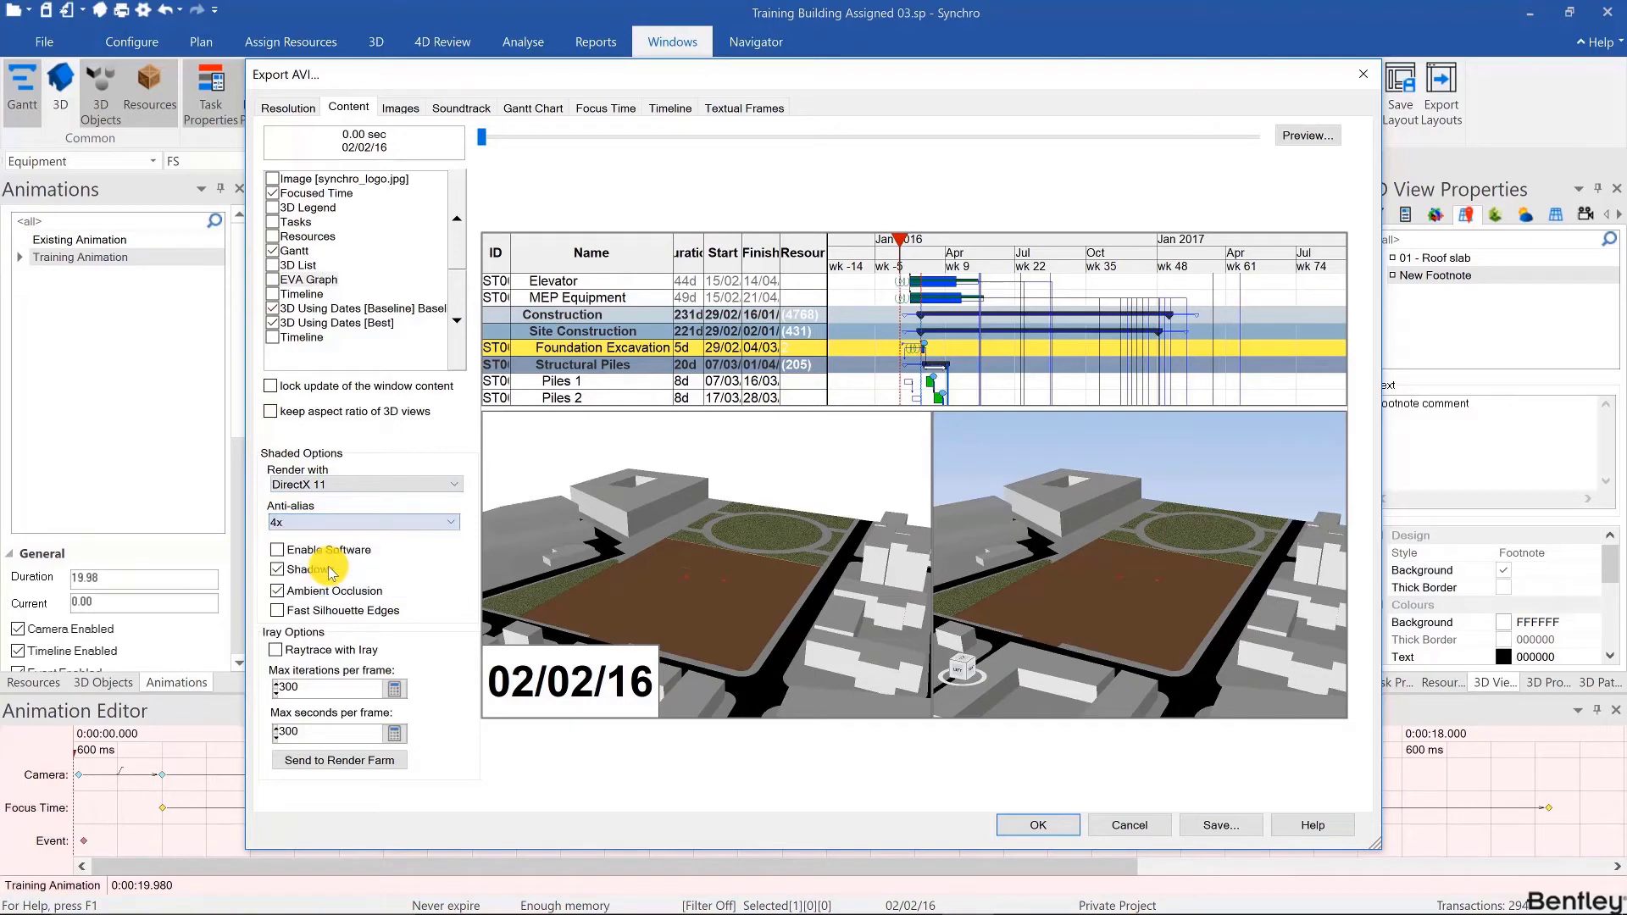
pyautogui.click(278, 592)
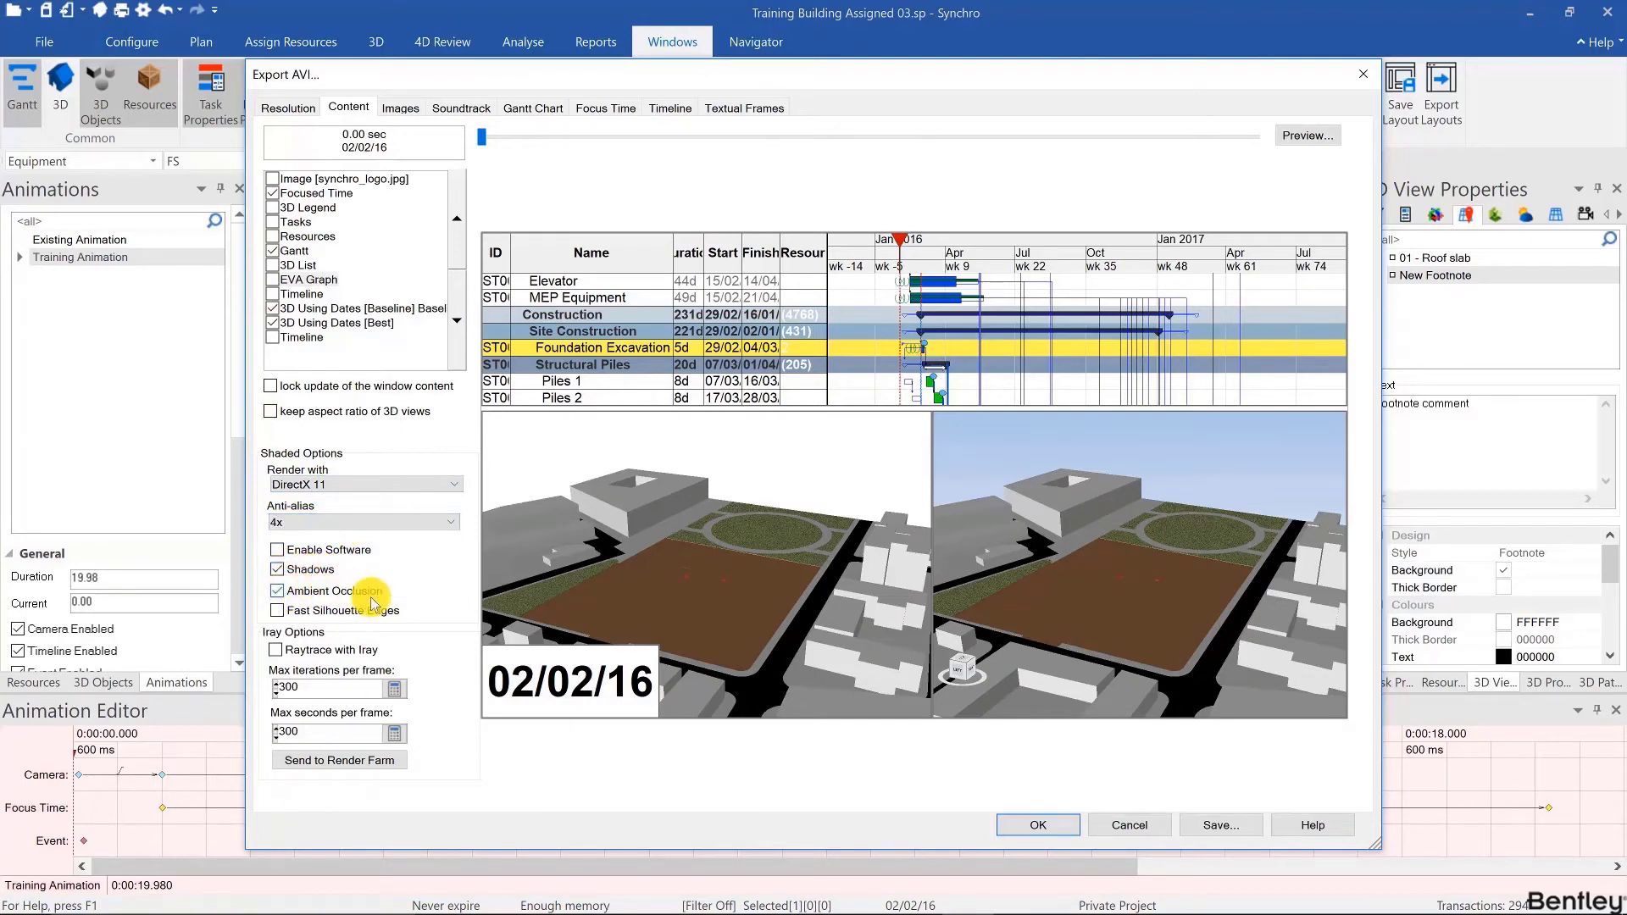
pyautogui.click(1320, 138)
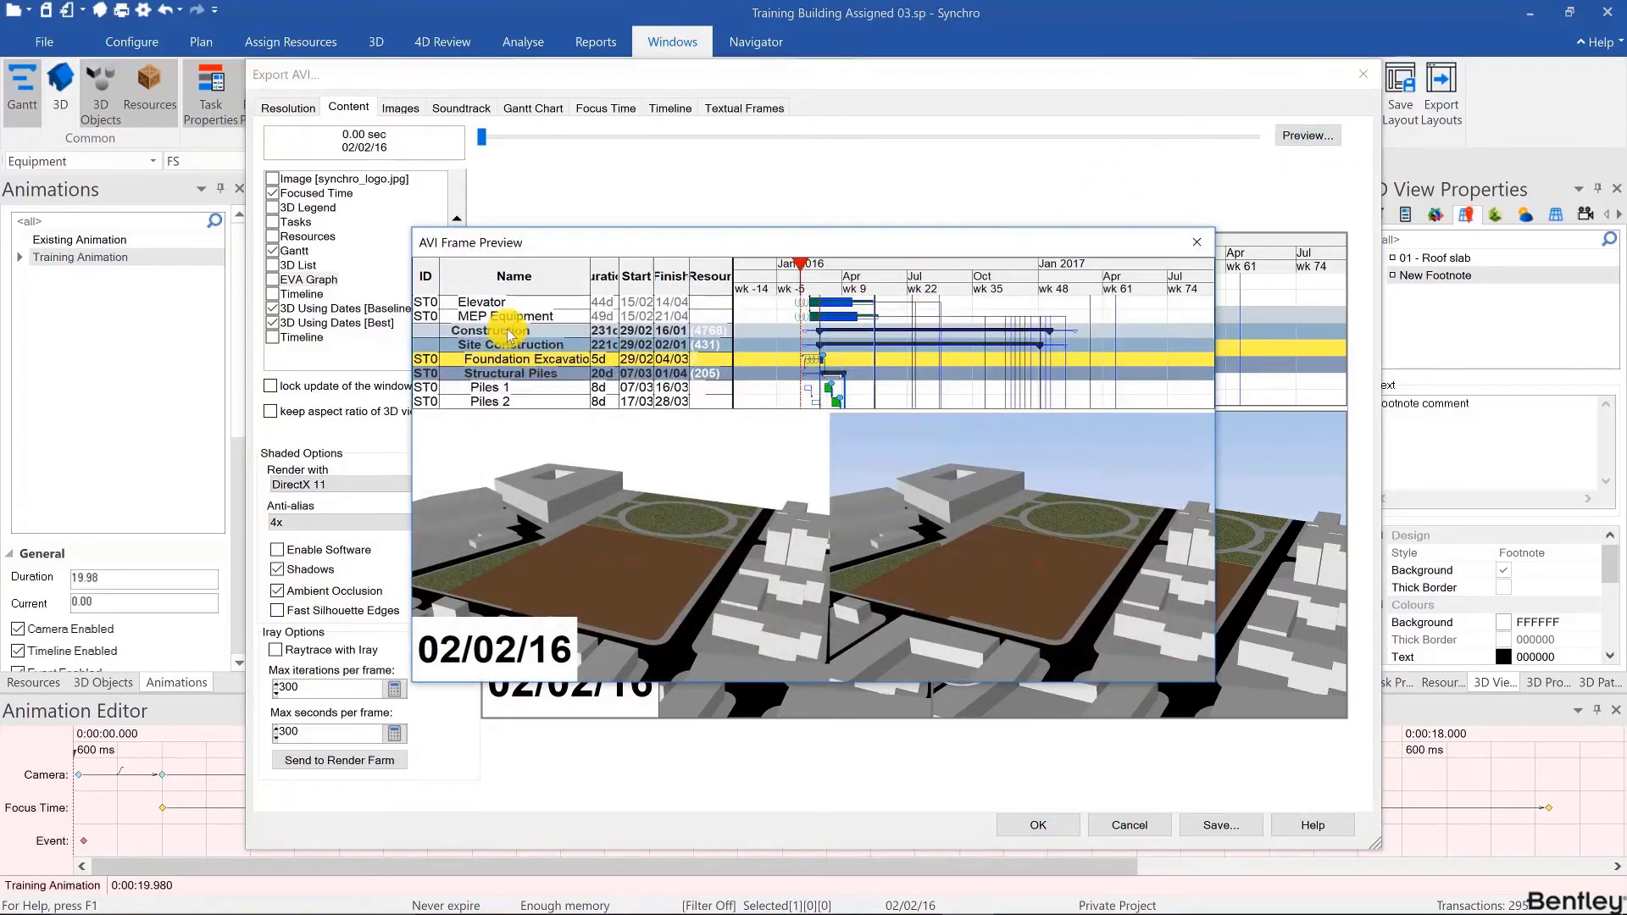
pyautogui.click(1197, 242)
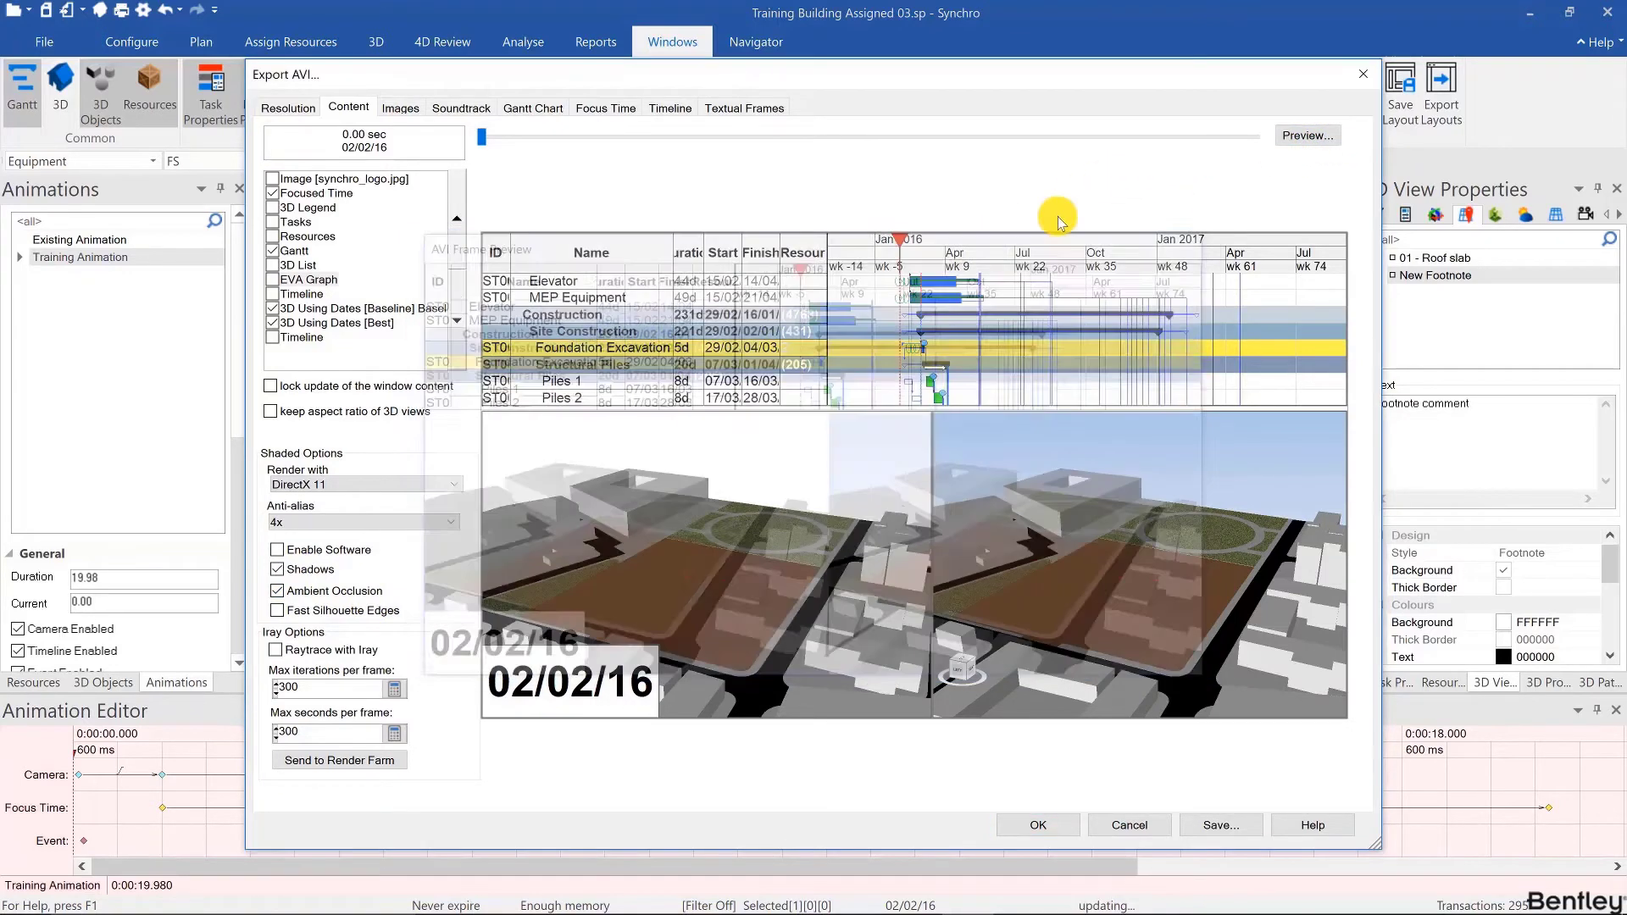
# Set the Gantt chart and header font scales to 0.5 and preview the result.
pyautogui.click(512, 114)
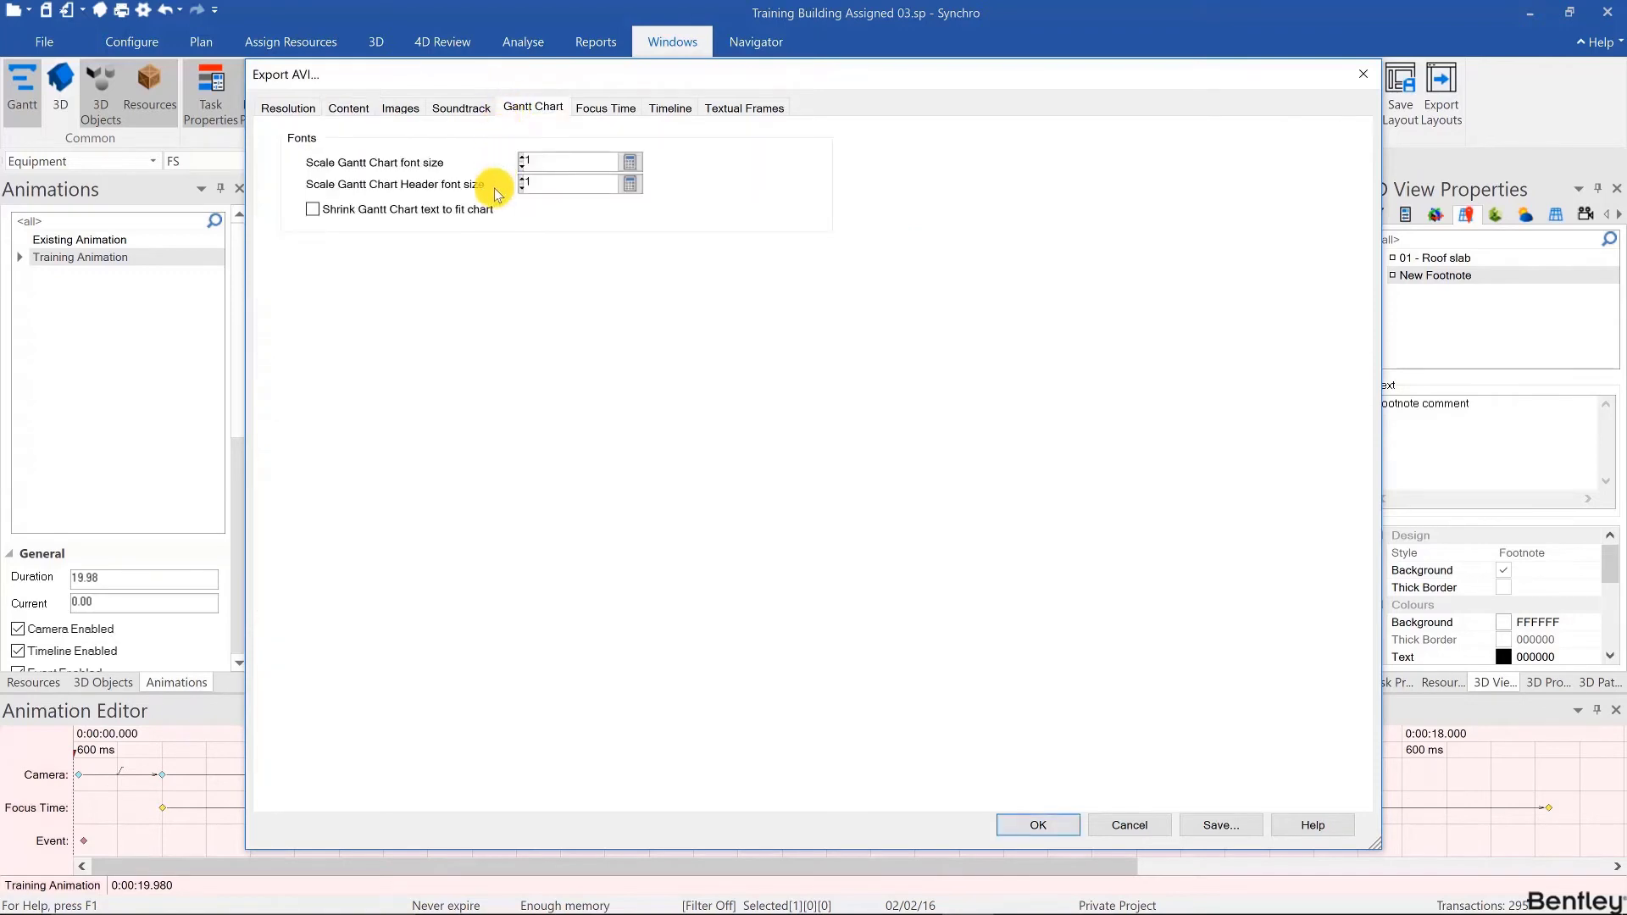
pyautogui.doubleClick(564, 163)
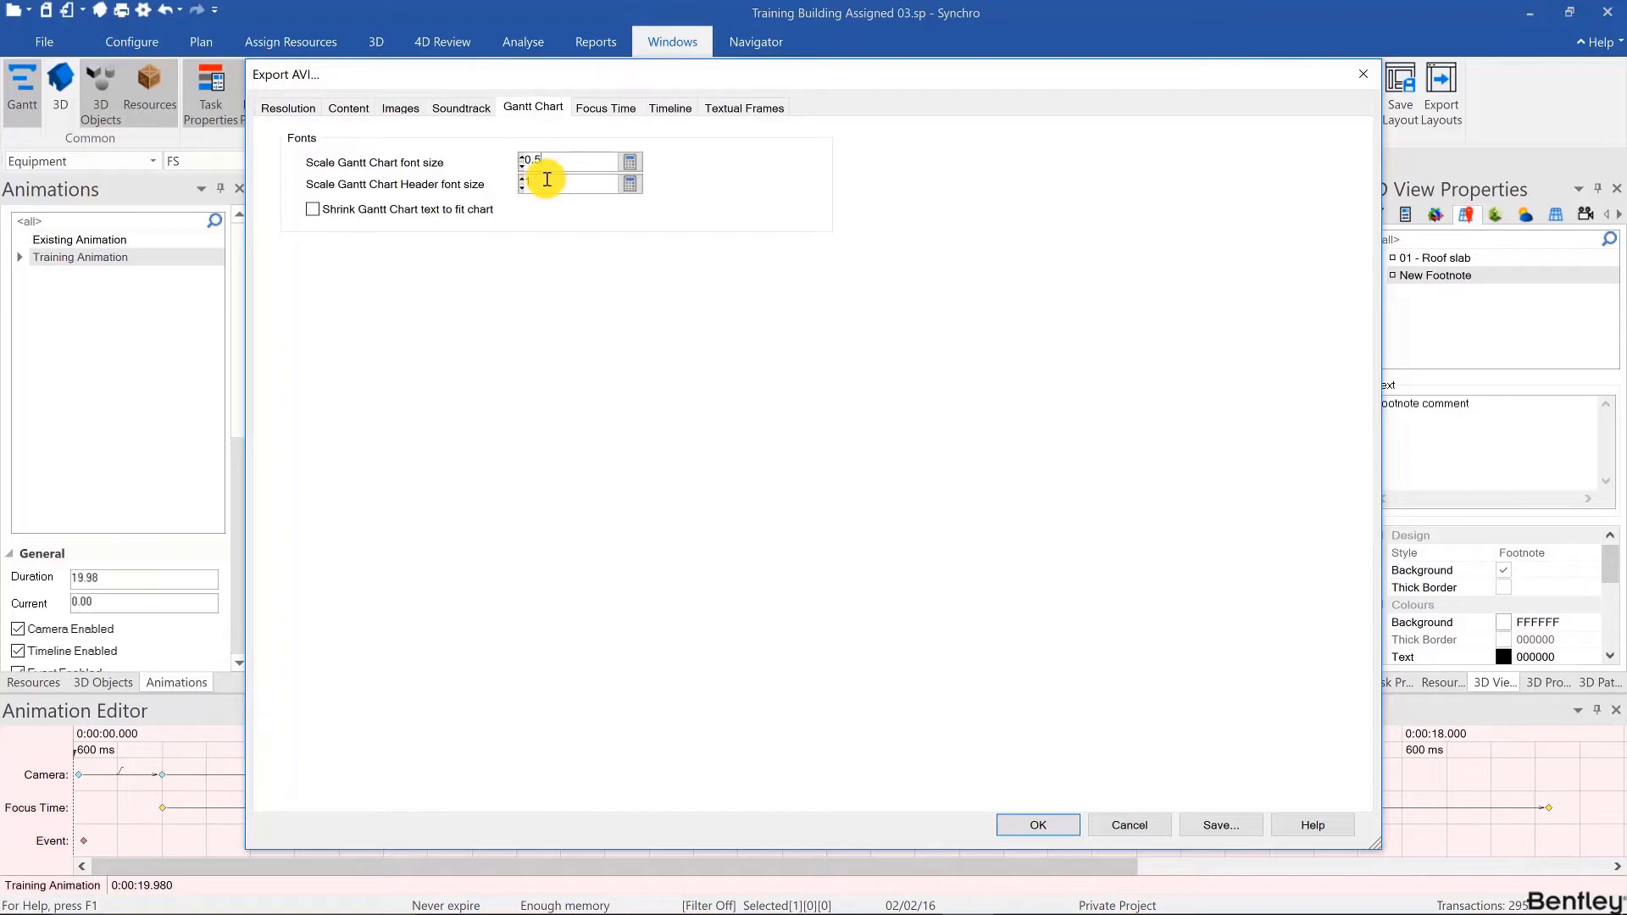
pyautogui.doubleClick(533, 182)
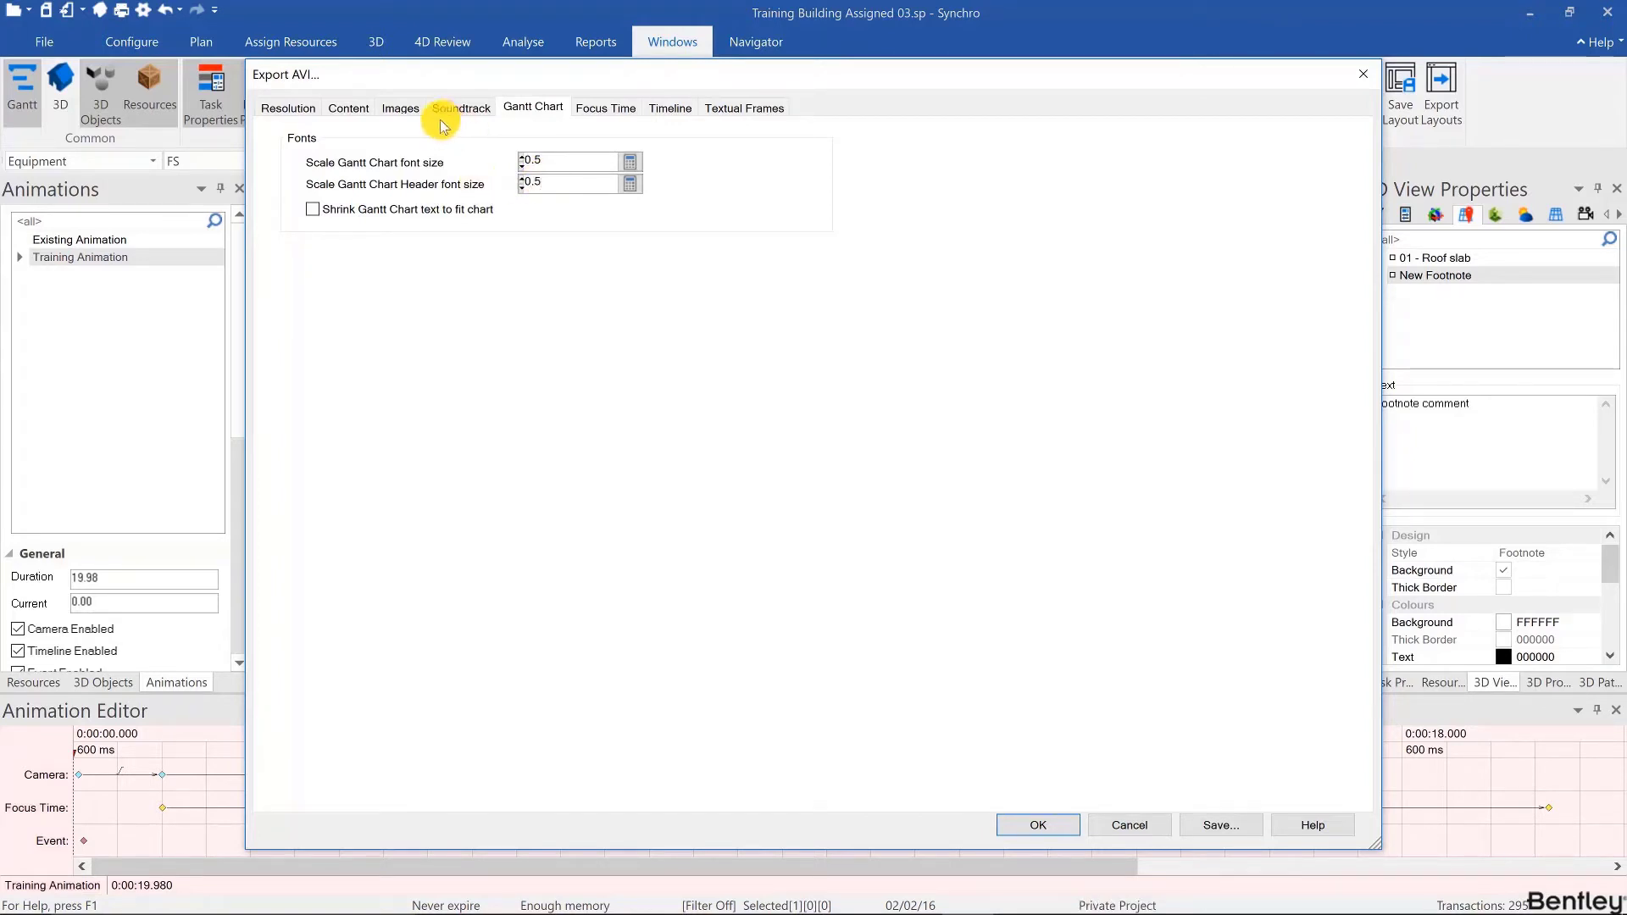
pyautogui.click(543, 161)
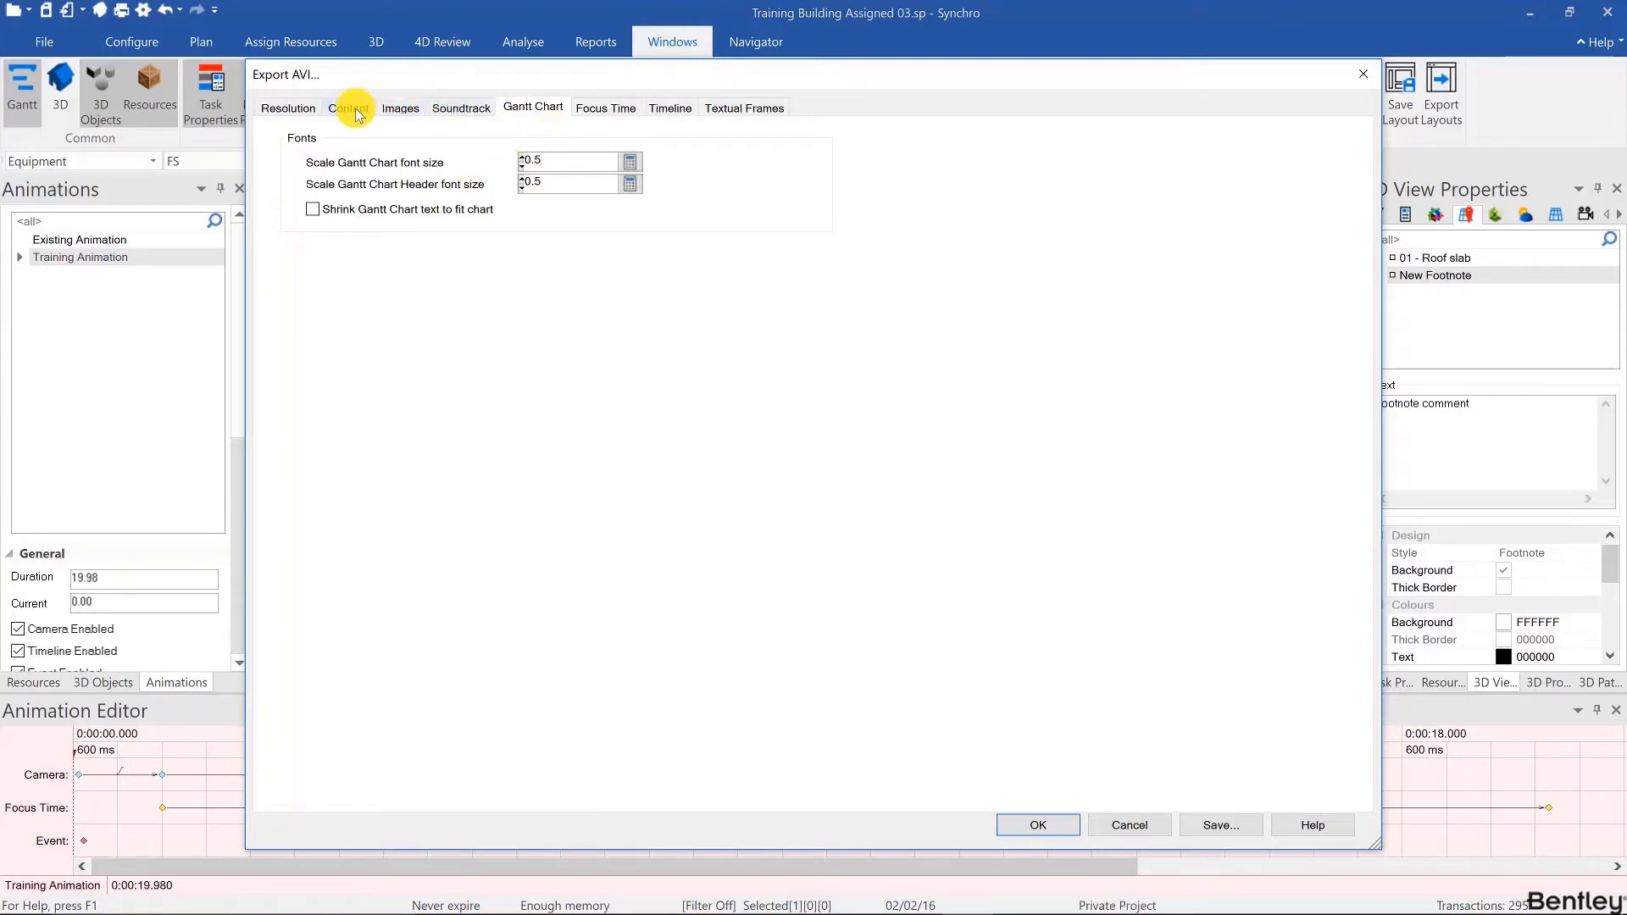
pyautogui.click(356, 108)
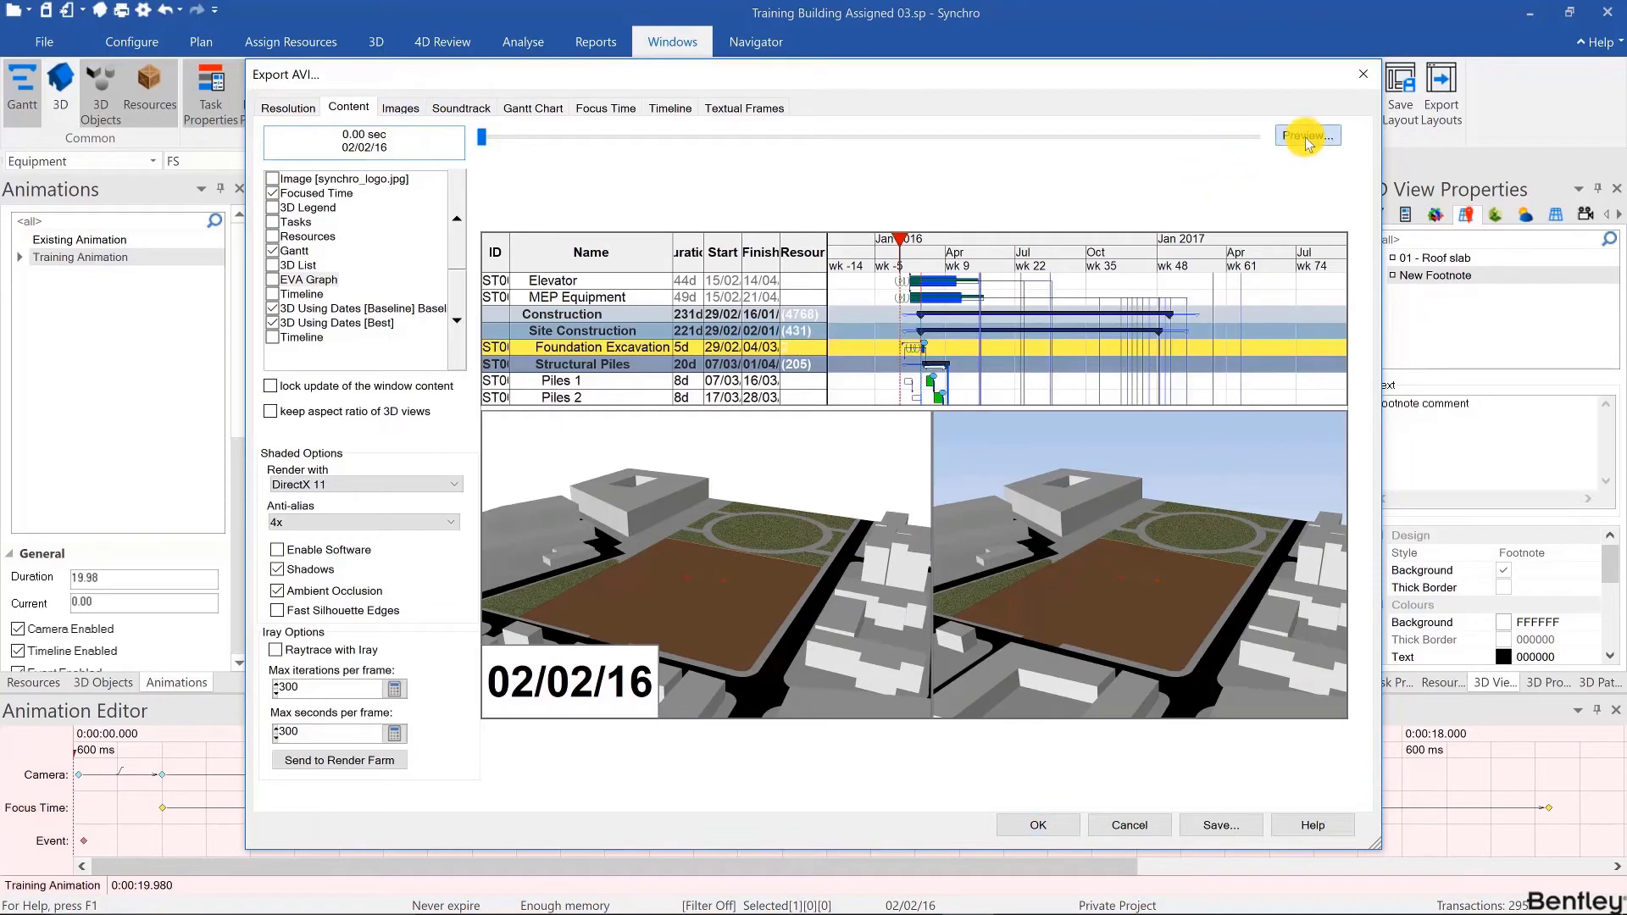
pyautogui.click(1305, 137)
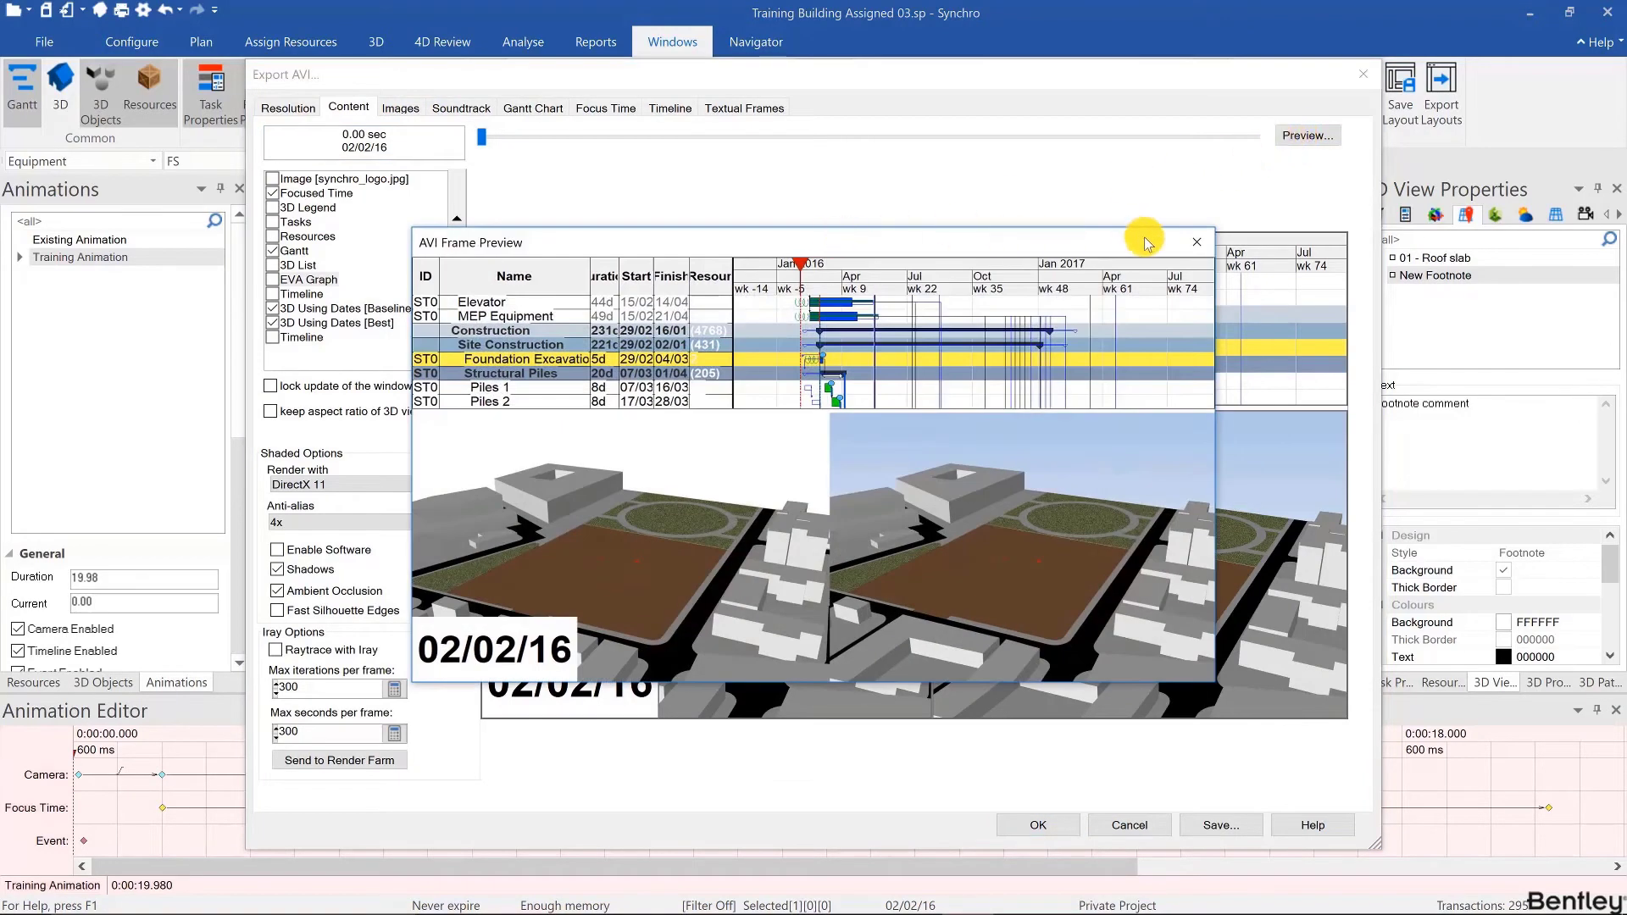
pyautogui.click(1203, 251)
# Enable Shrink Gantt Chart text to fit chart, preview it, then open the Focus Time settings.
pyautogui.click(533, 107)
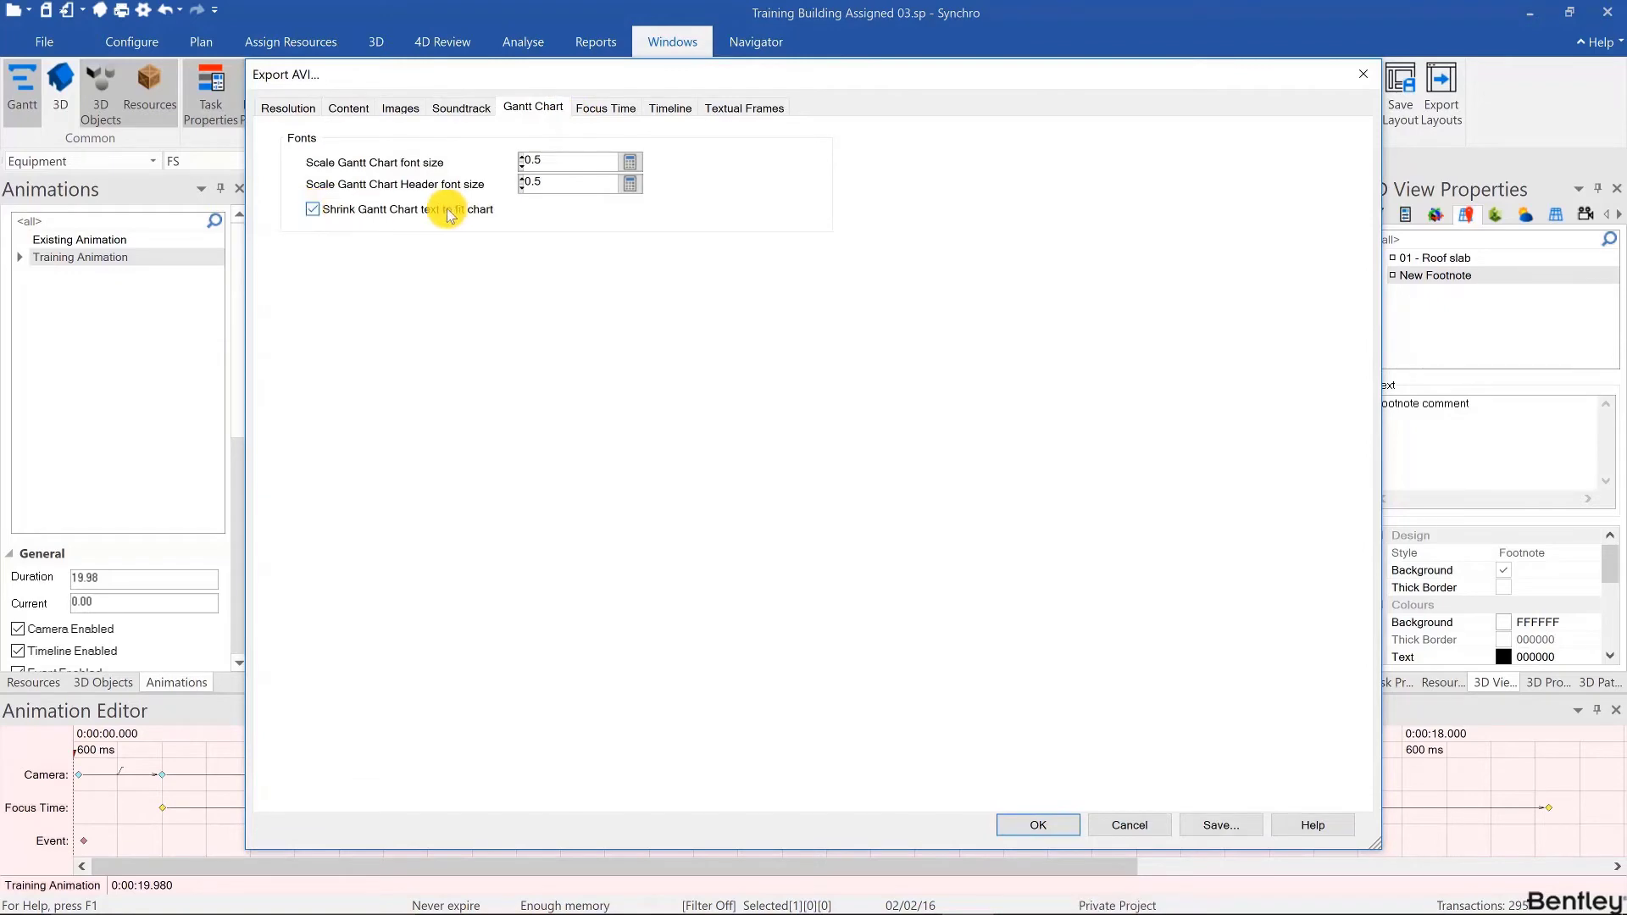
pyautogui.click(354, 110)
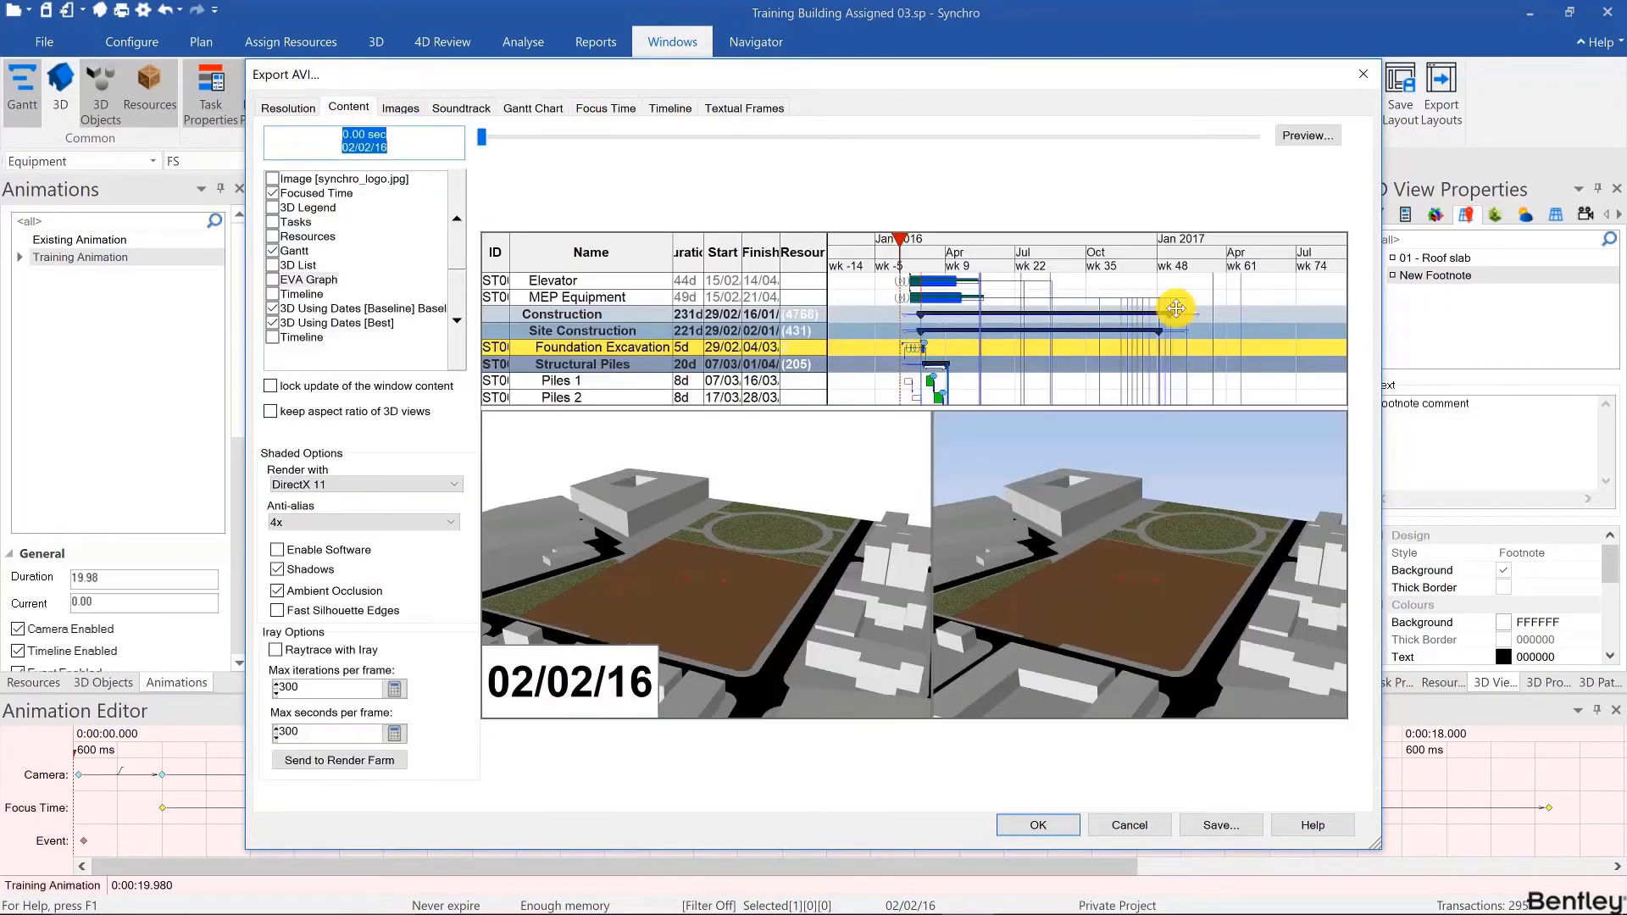
pyautogui.click(1306, 137)
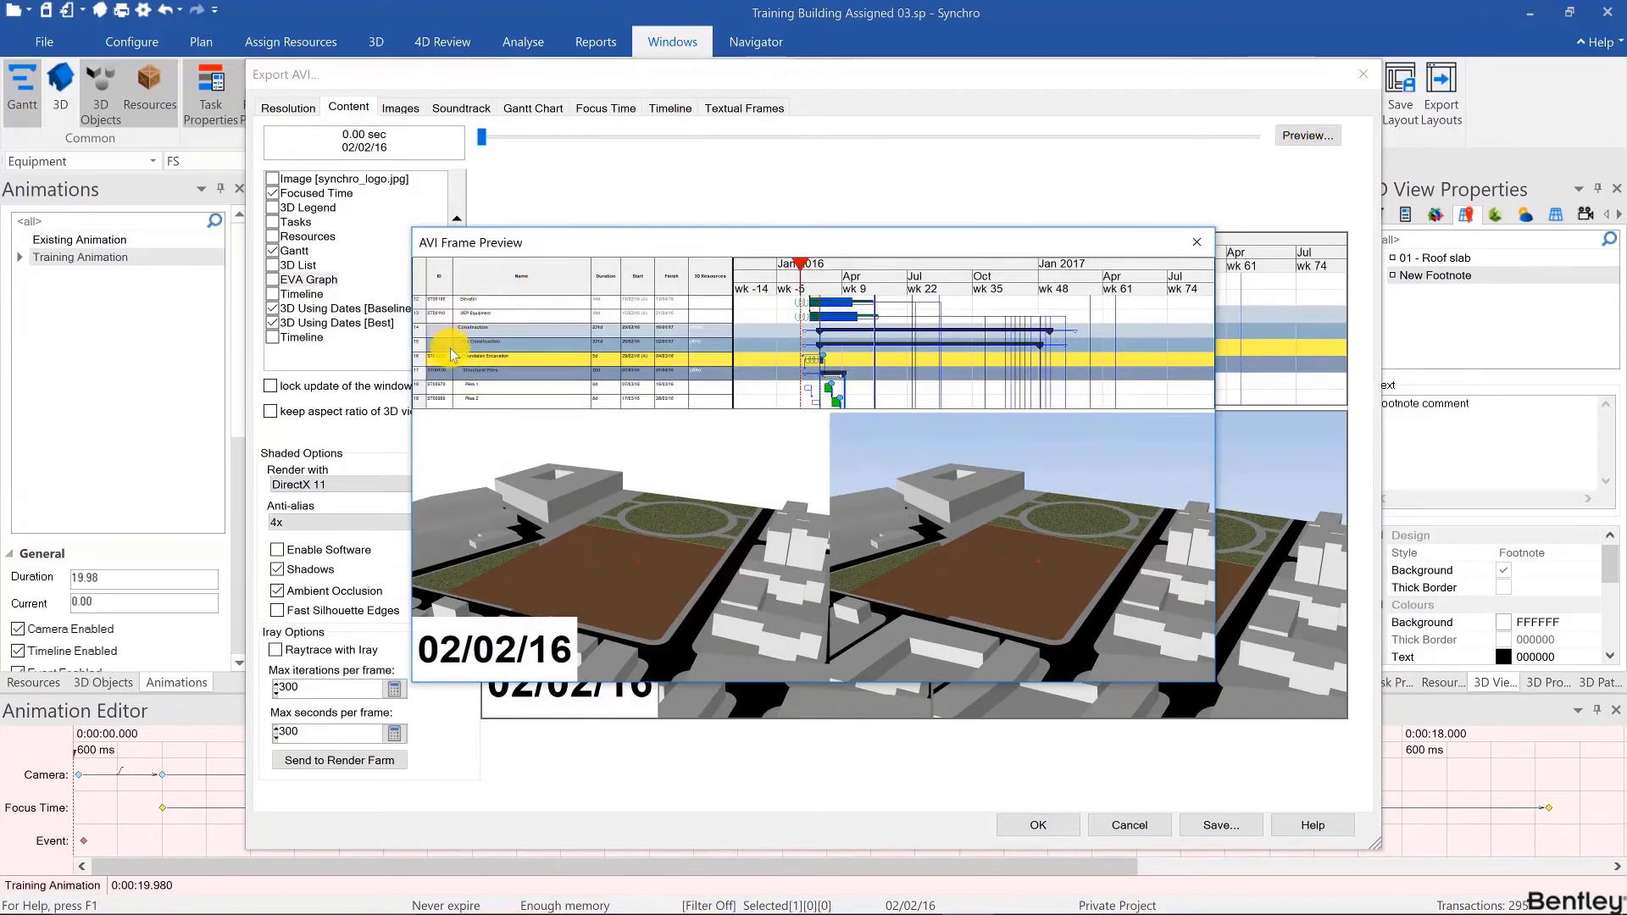
pyautogui.click(1197, 242)
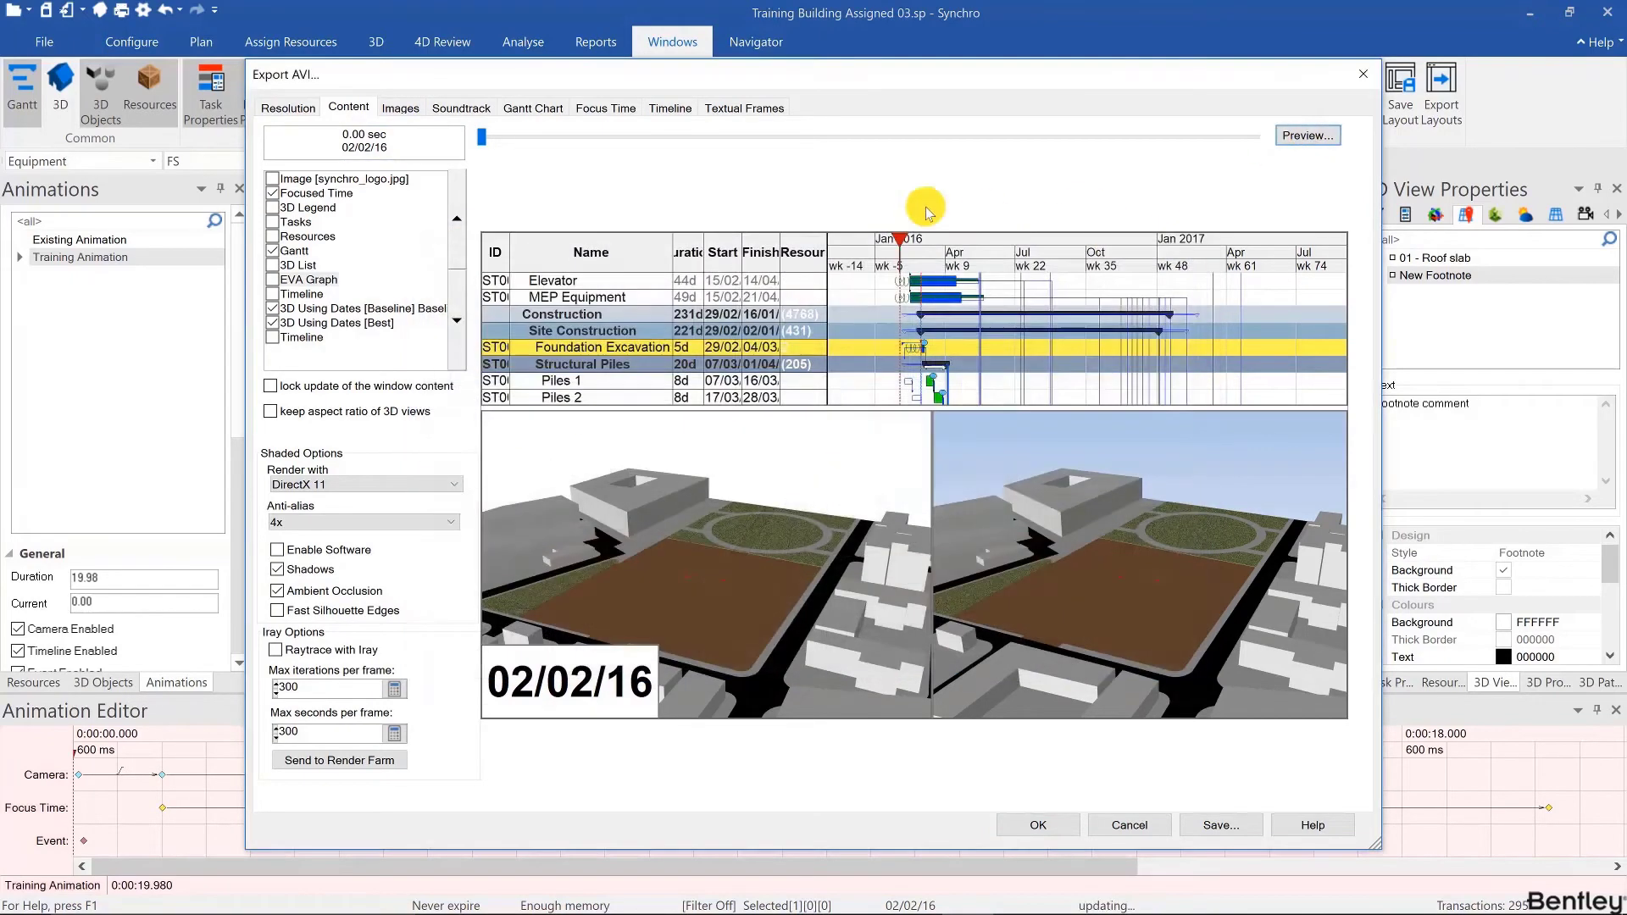
pyautogui.click(608, 108)
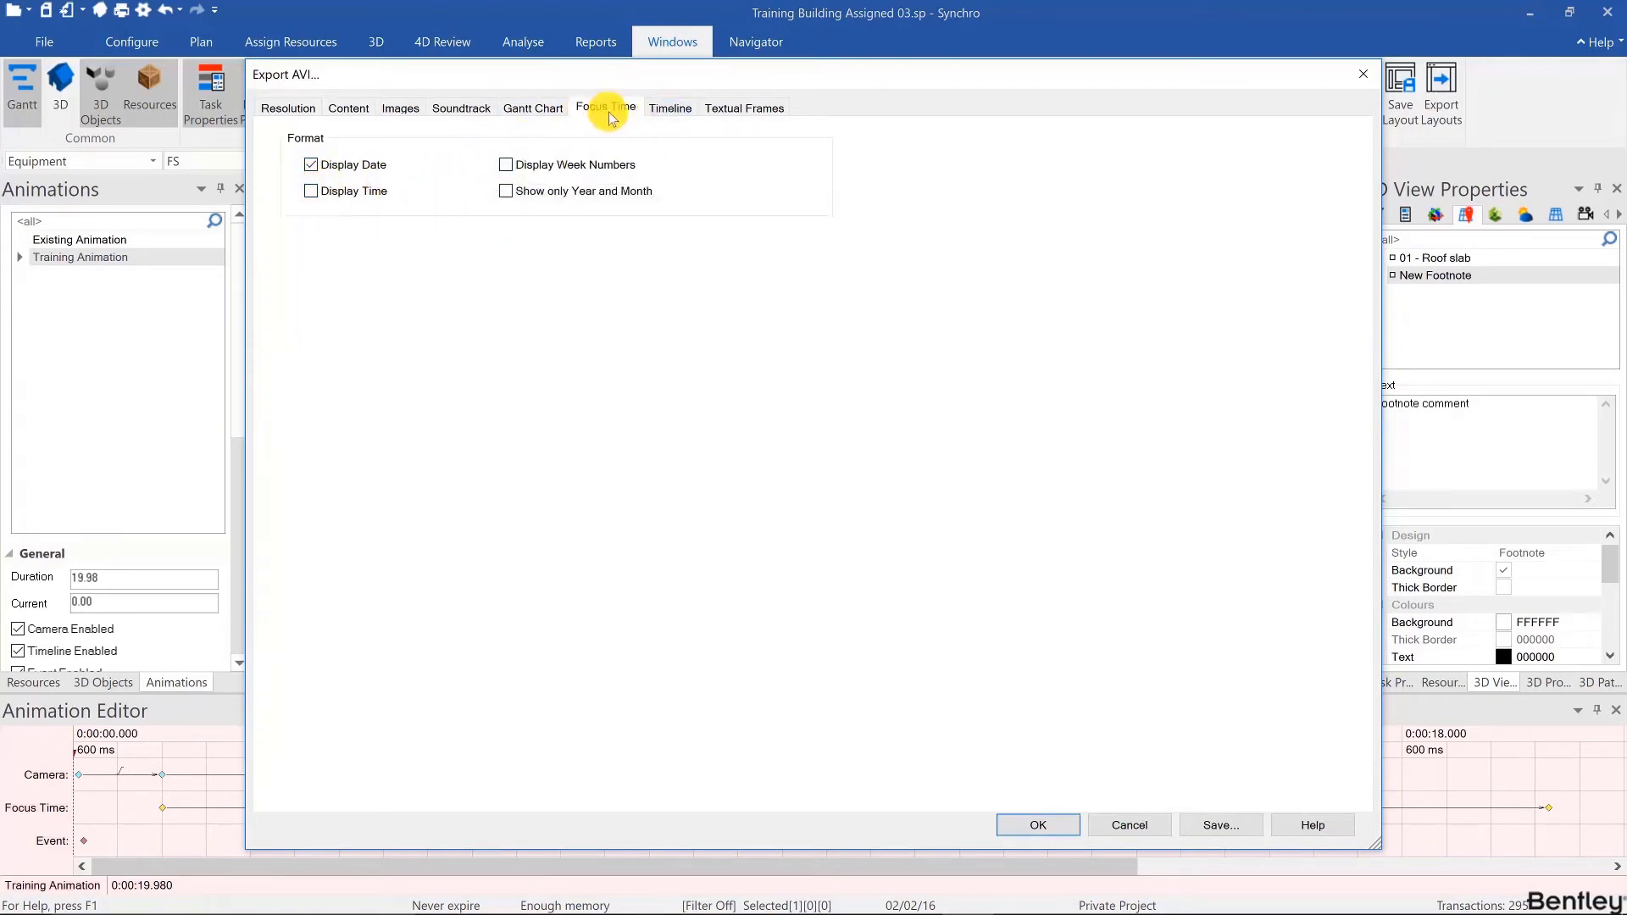
# Add a bold 'Daily Tasks' text frame with a transparent background.
pyautogui.click(670, 108)
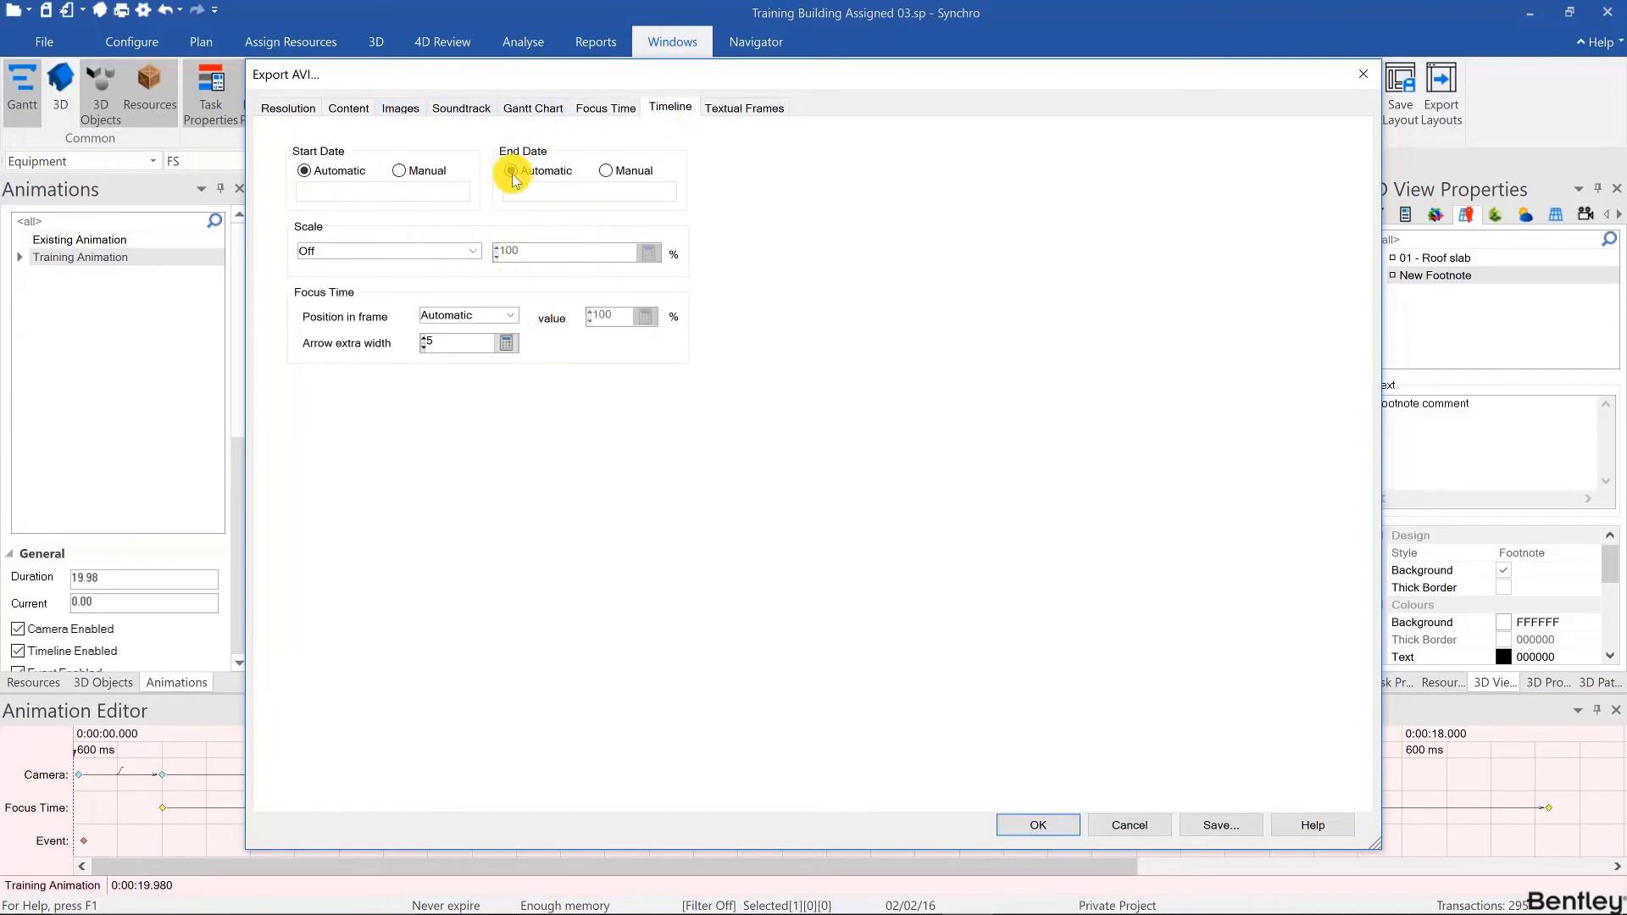
pyautogui.click(759, 111)
pyautogui.click(582, 159)
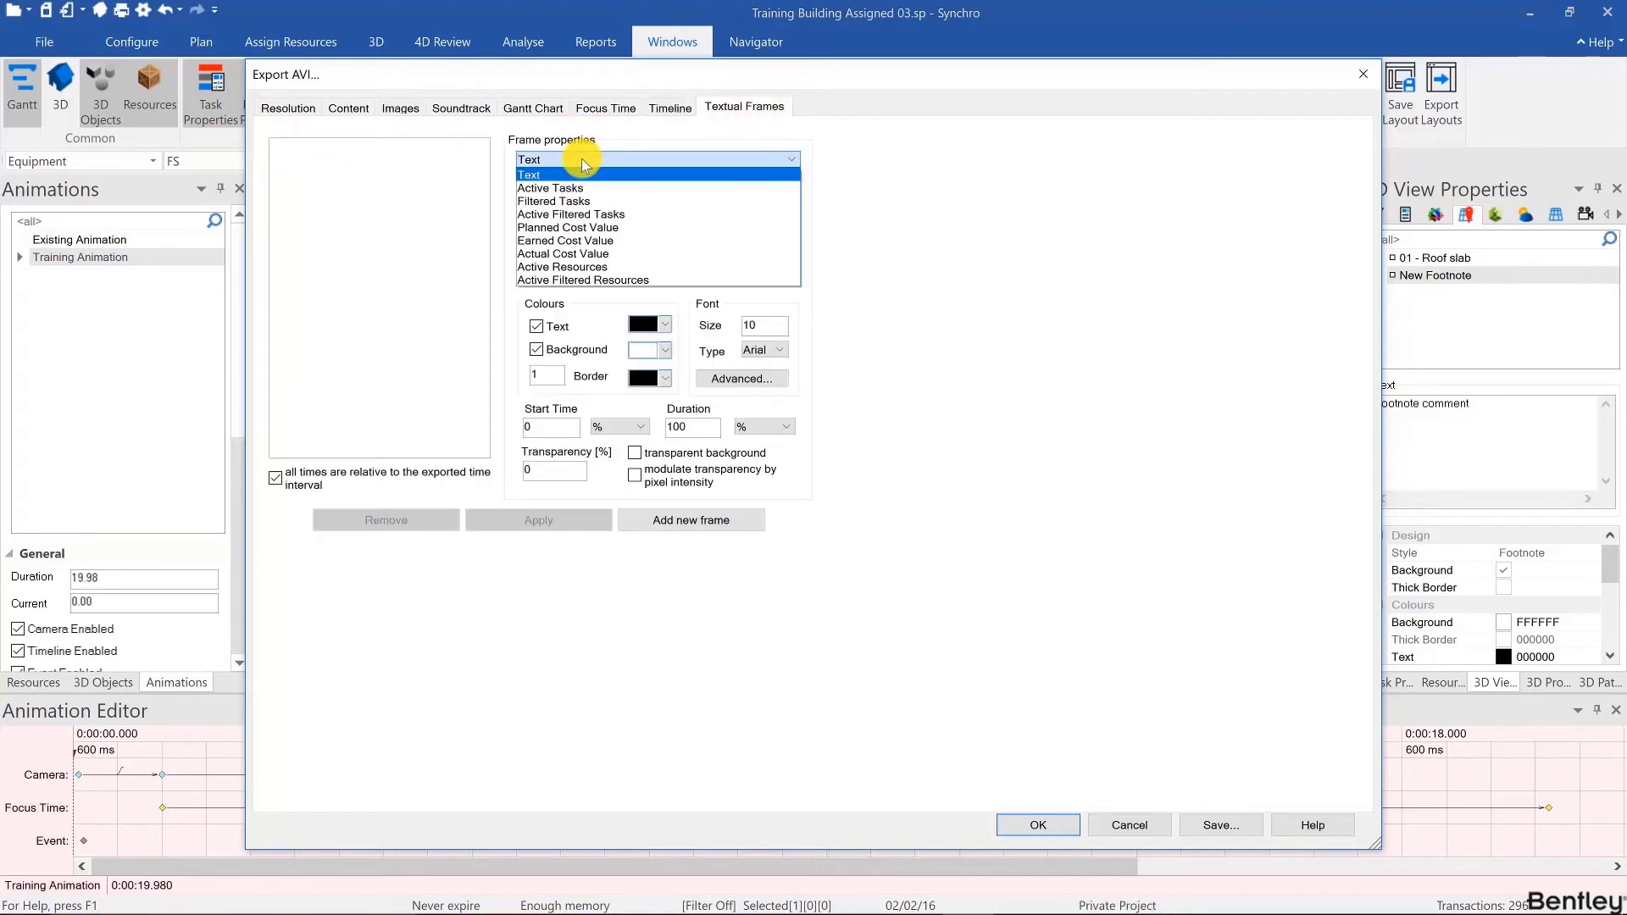
pyautogui.click(581, 174)
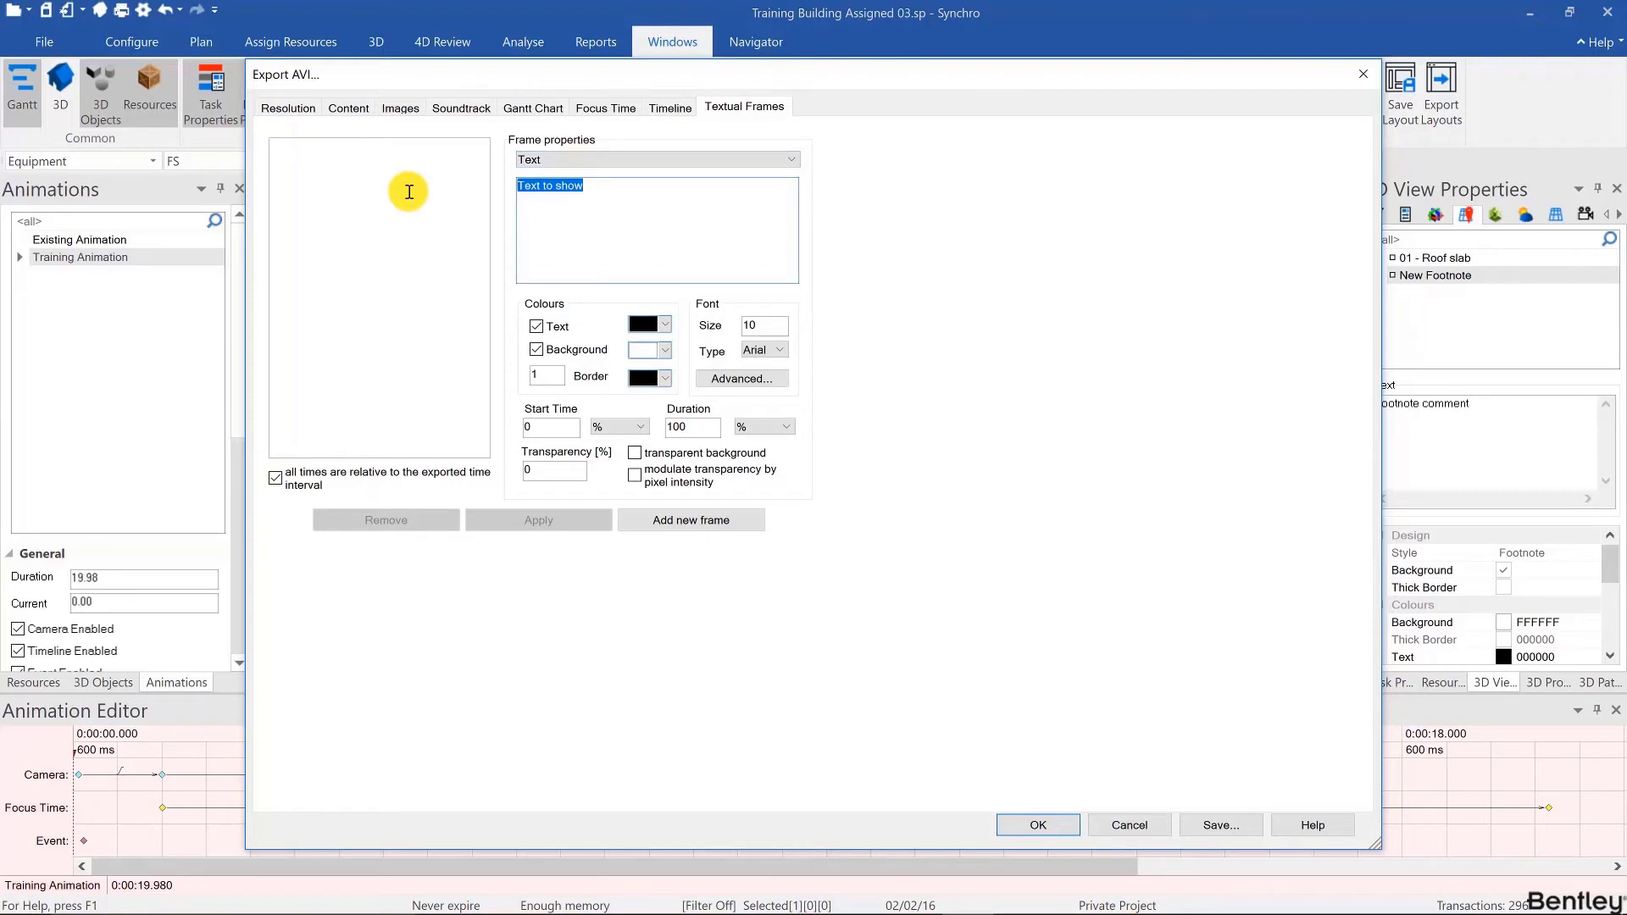
pyautogui.write('Daily Tasks')
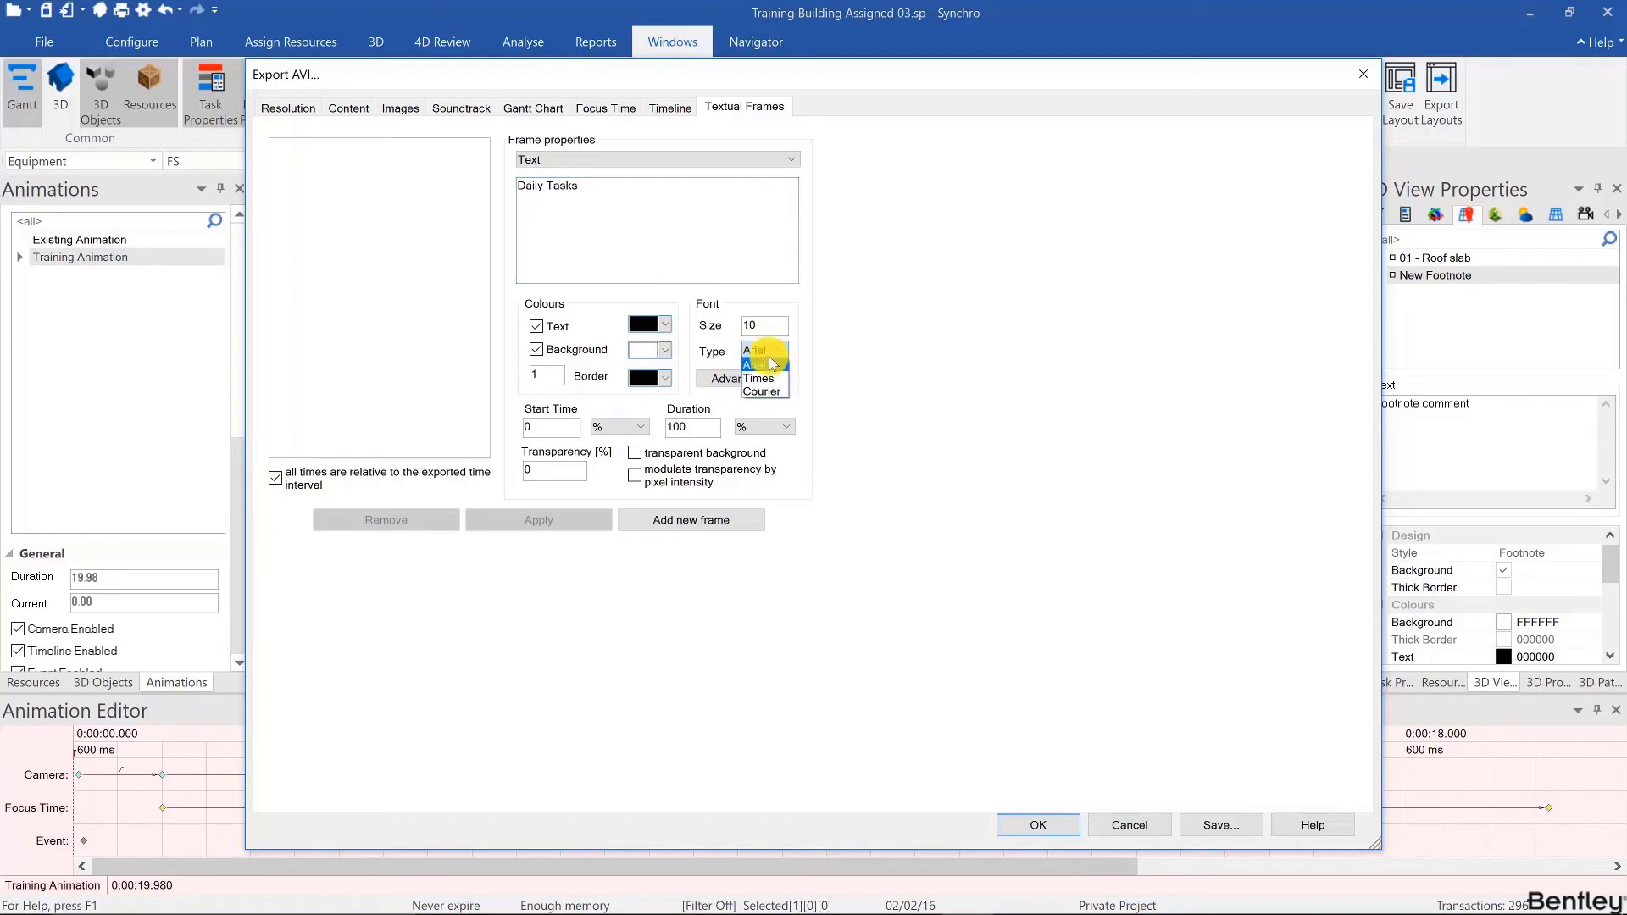
pyautogui.click(752, 376)
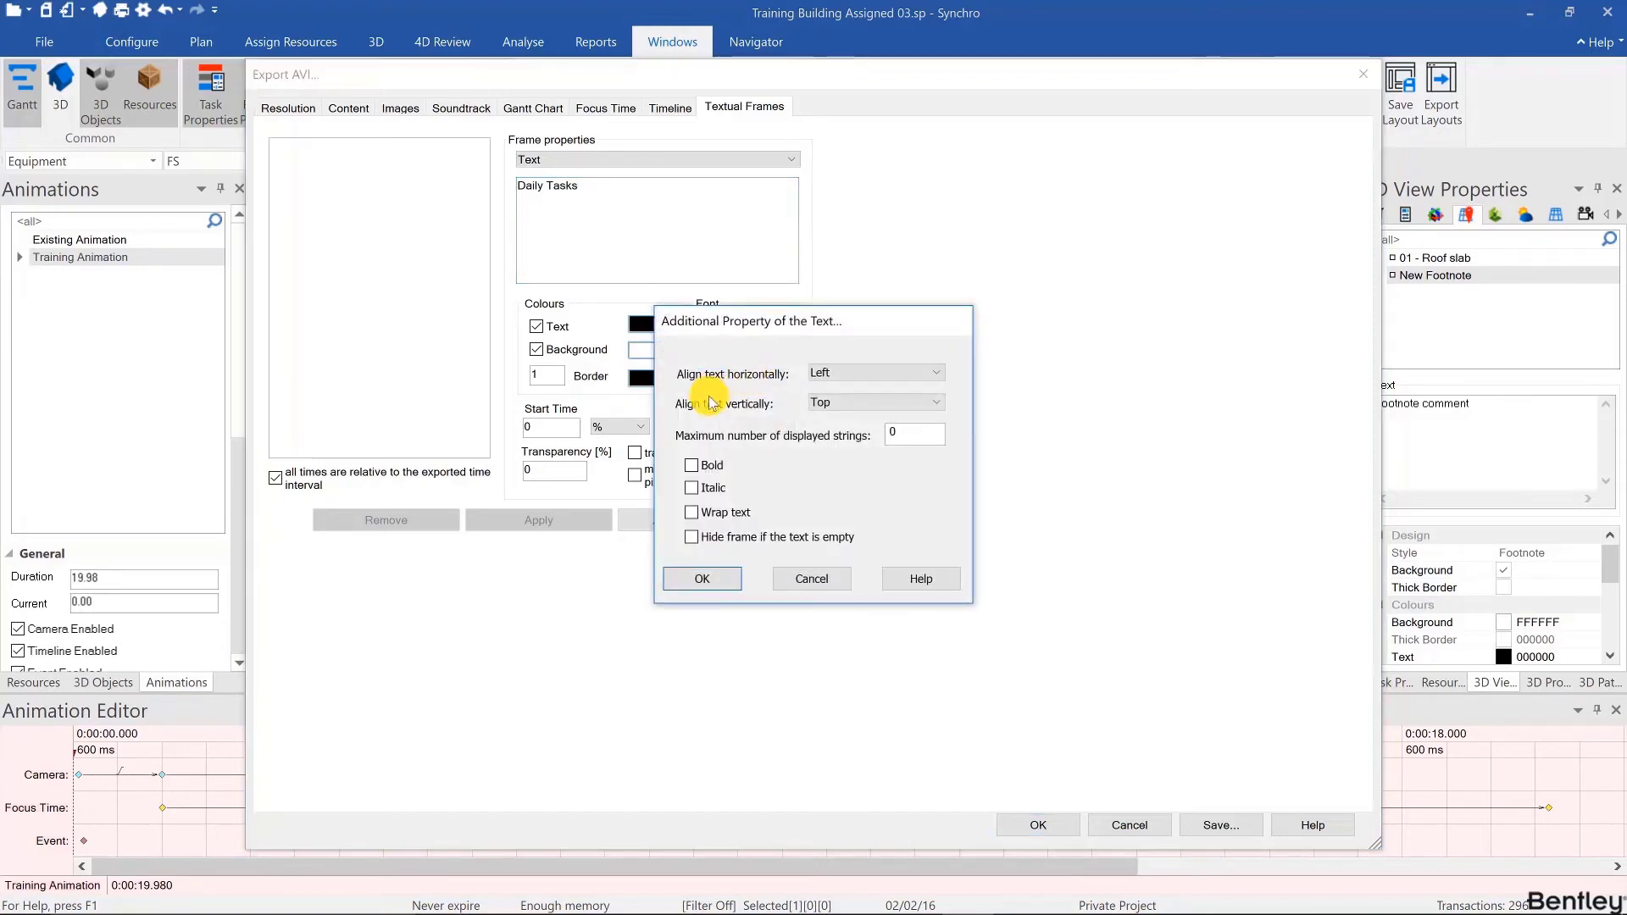
pyautogui.click(691, 465)
pyautogui.click(692, 580)
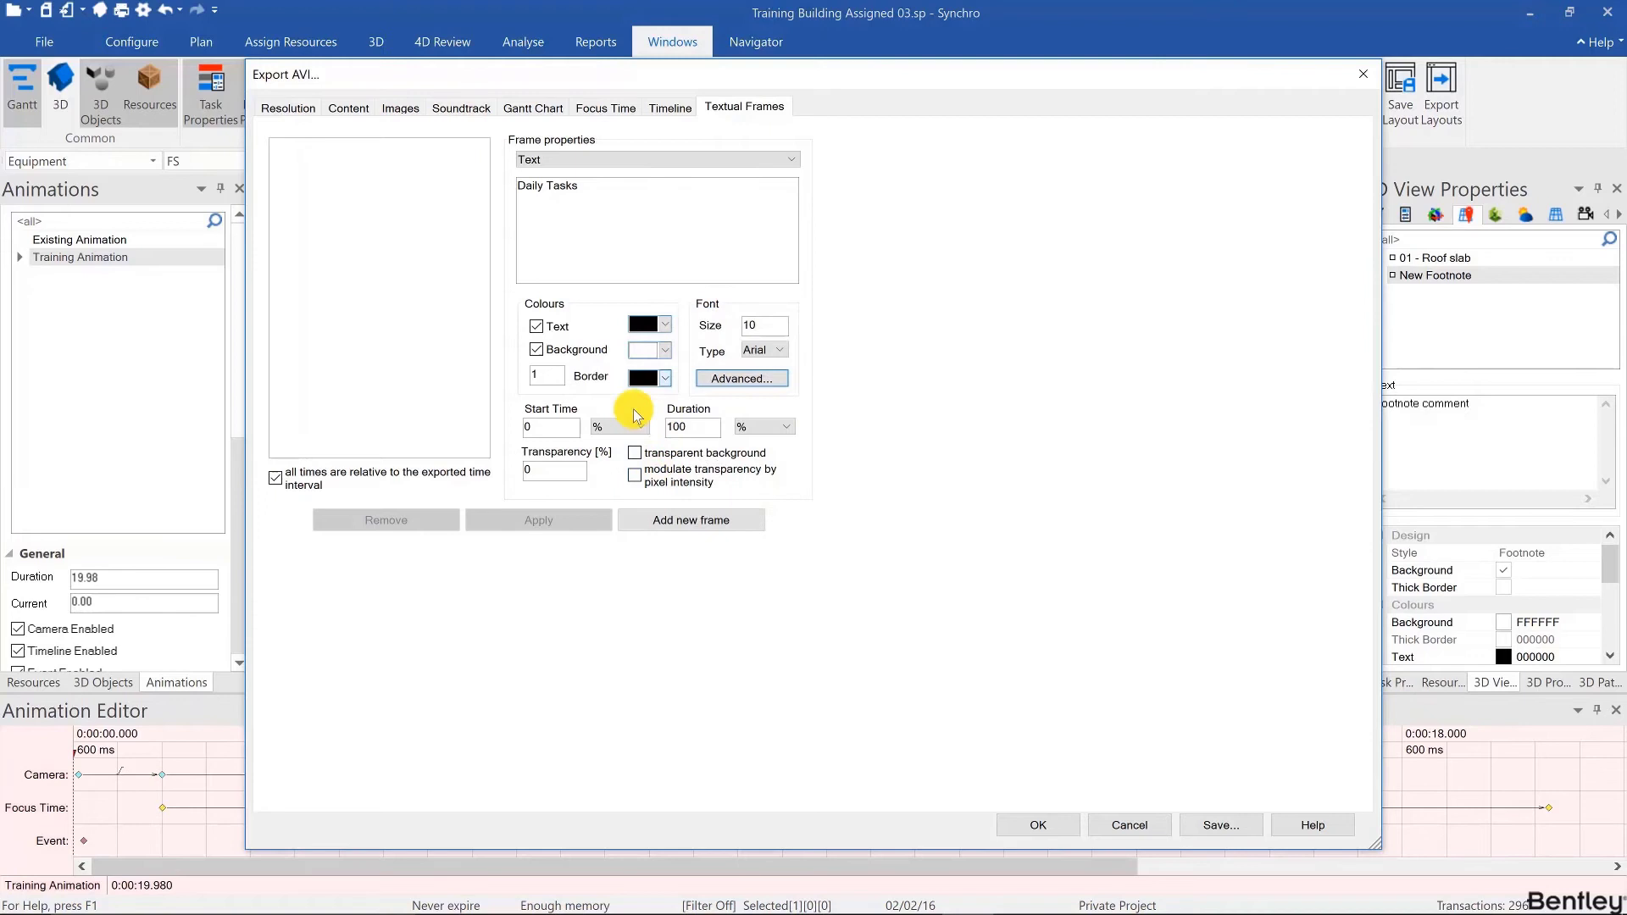
pyautogui.click(635, 458)
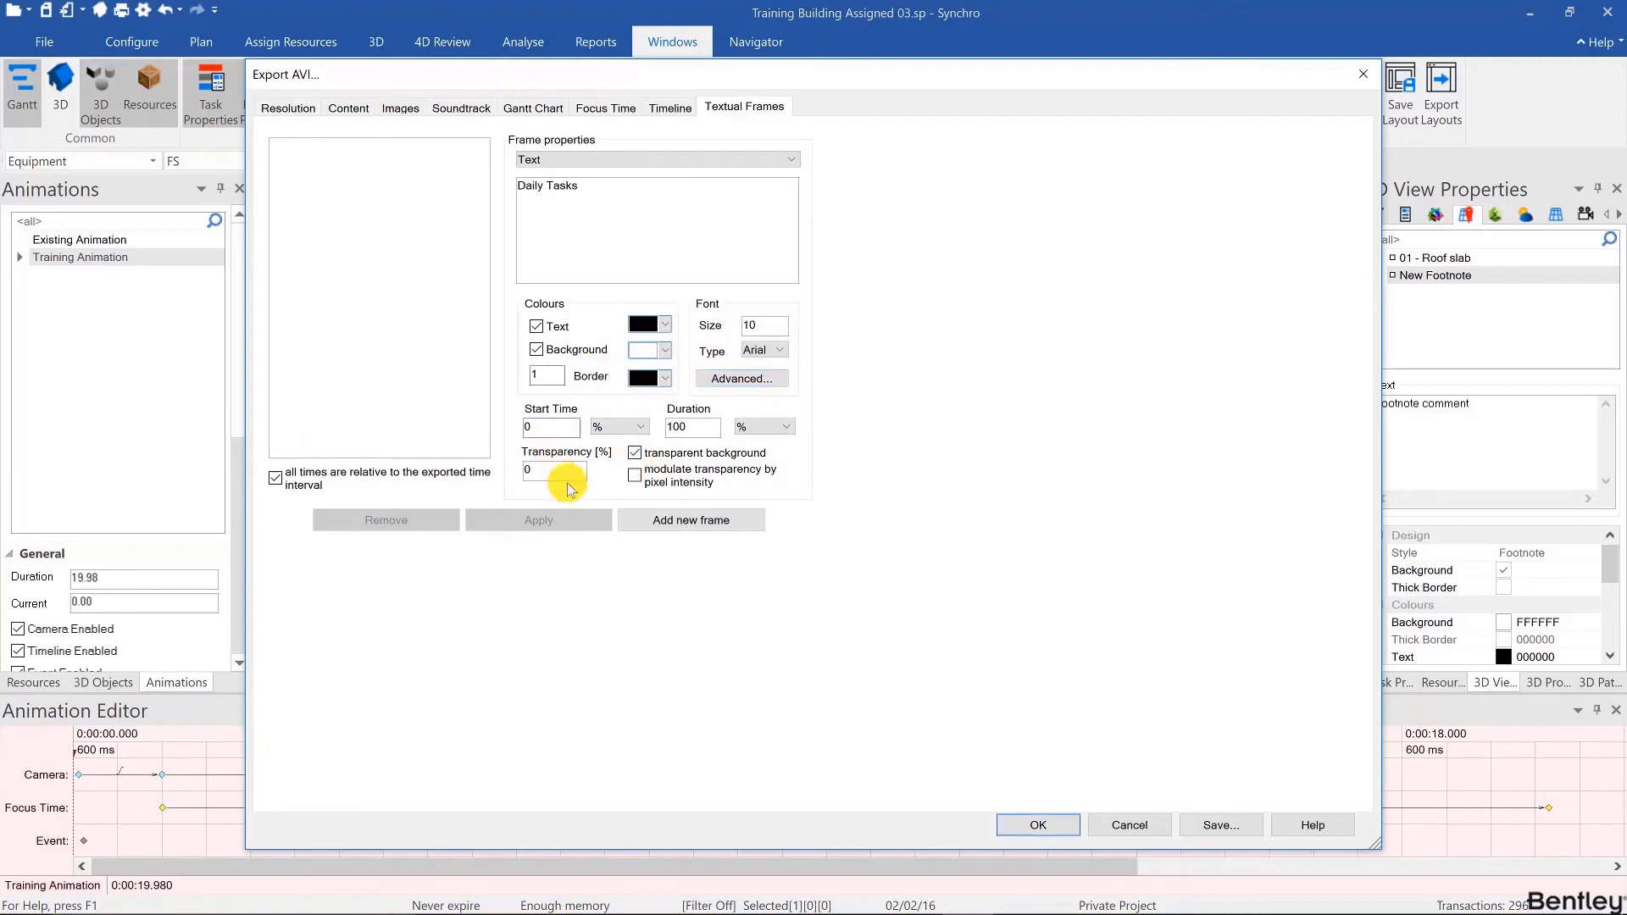
pyautogui.click(650, 520)
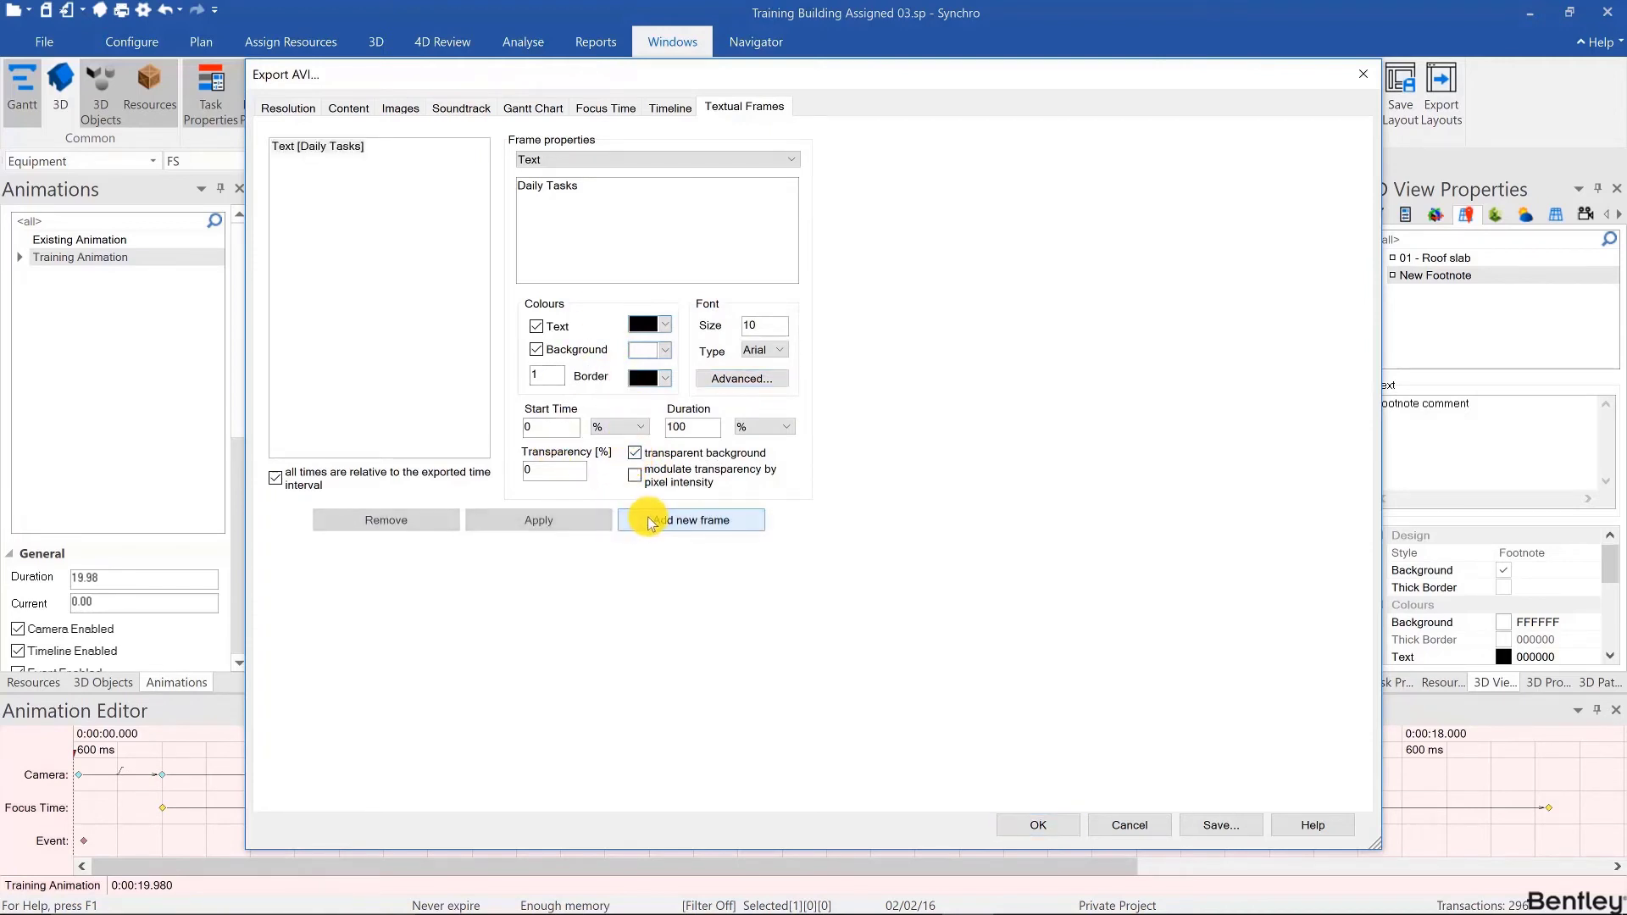
# Add an Active Filtered Tasks textual frame.
pyautogui.click(612, 161)
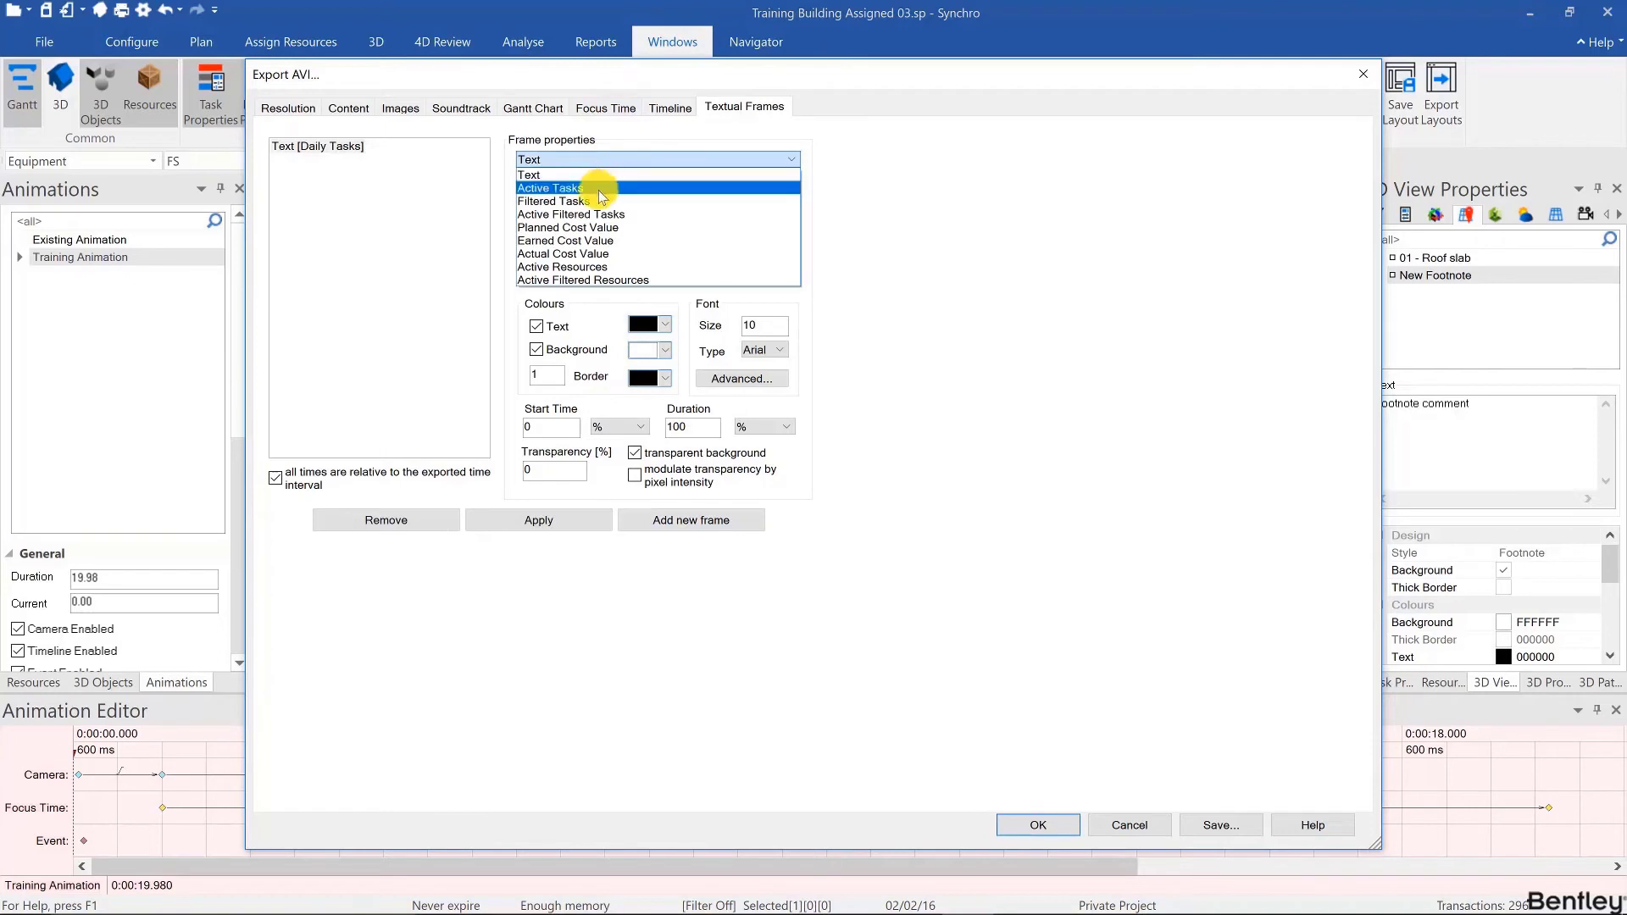
pyautogui.click(599, 215)
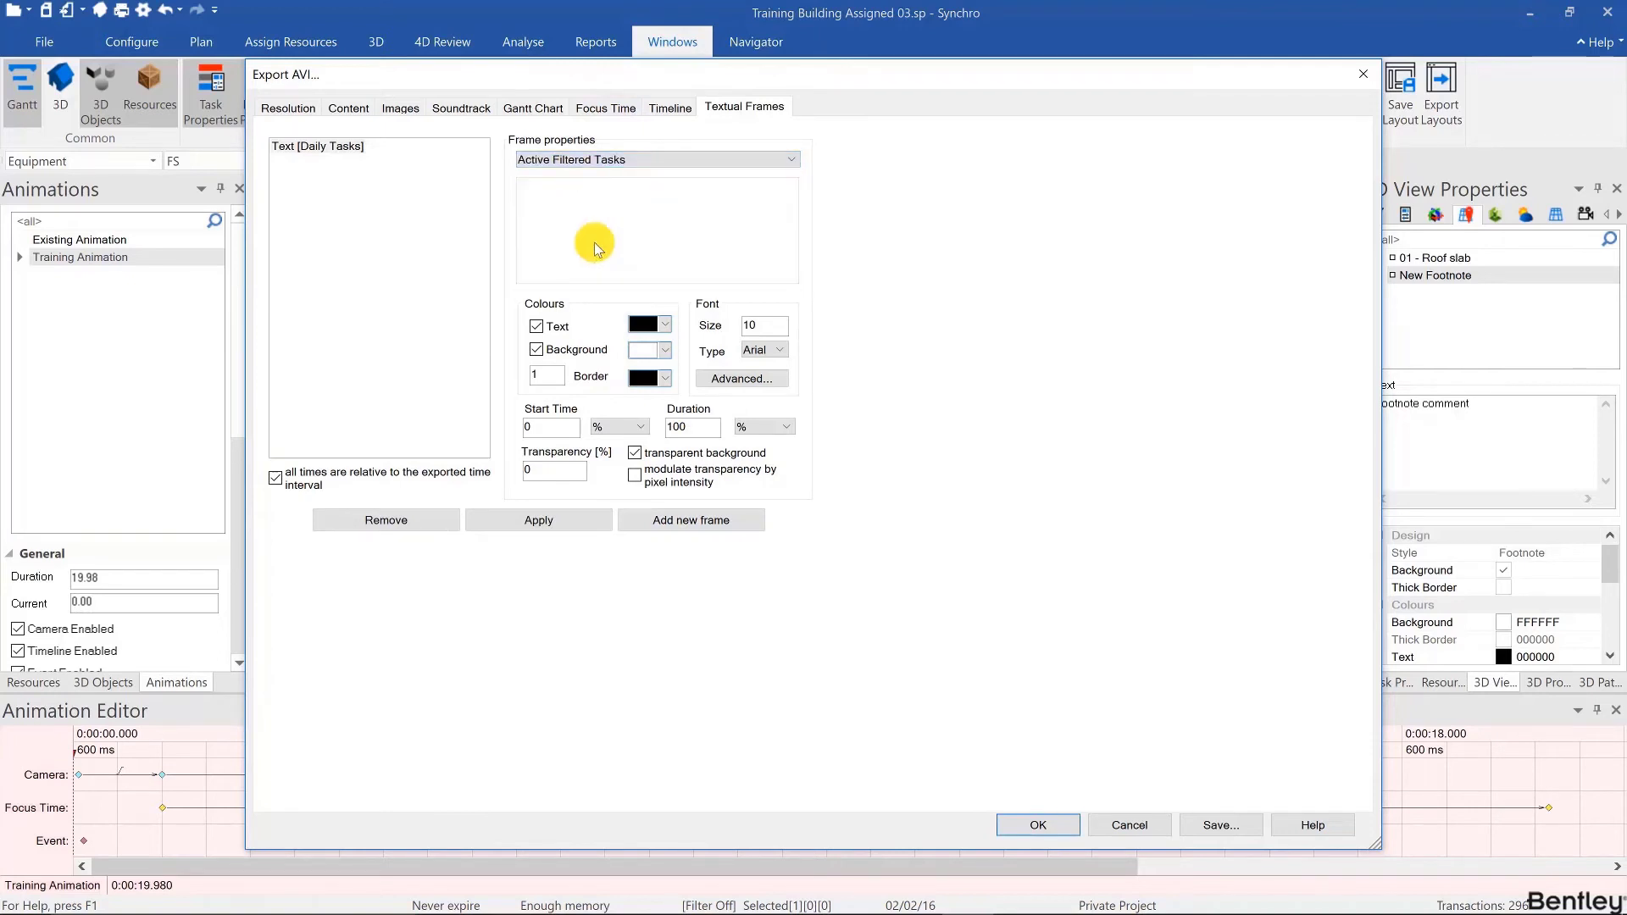
pyautogui.click(663, 523)
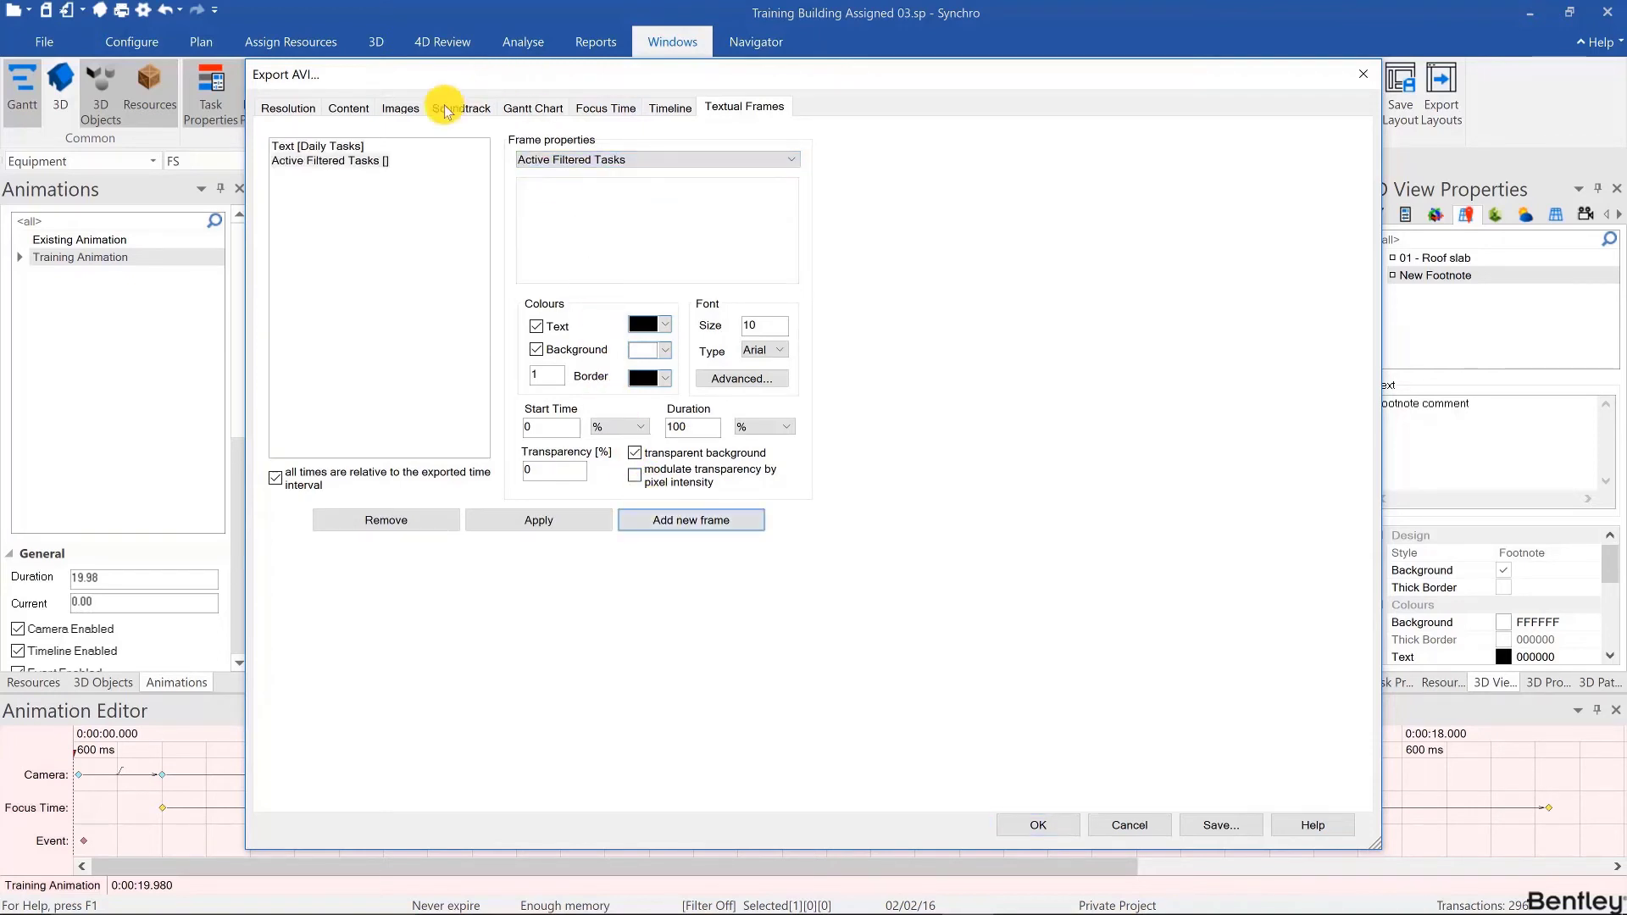
pyautogui.click(355, 114)
pyautogui.click(301, 279)
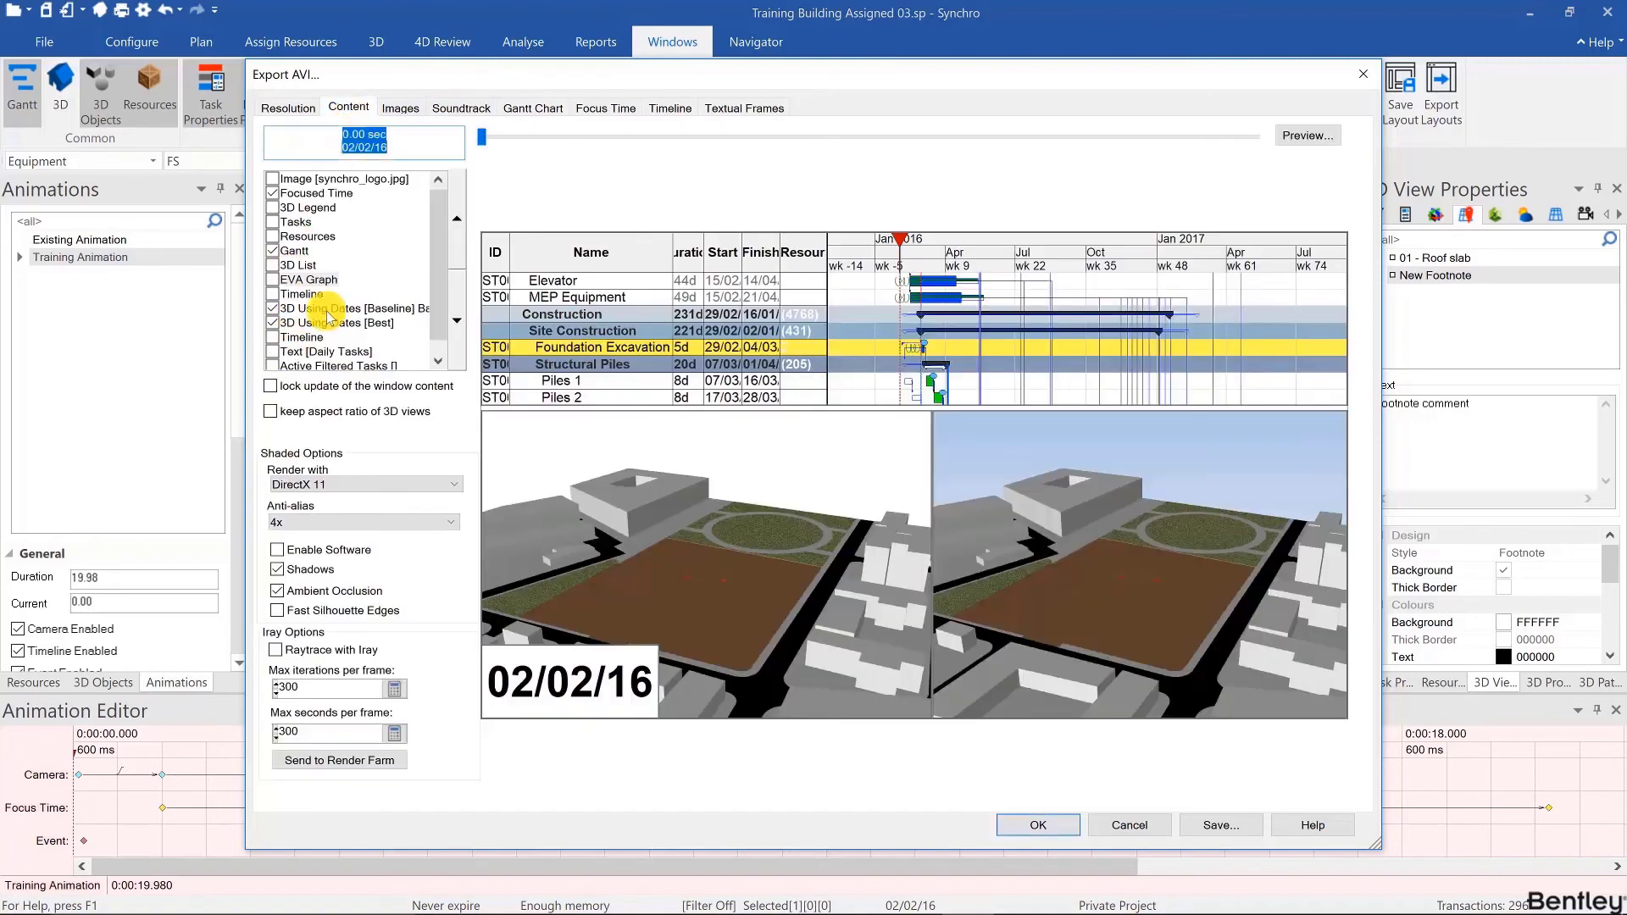
# Tick Text [Daily Tasks], raise it in the content order, move its frame up, and preview.
pyautogui.click(298, 352)
pyautogui.scroll(-1, 298, 354)
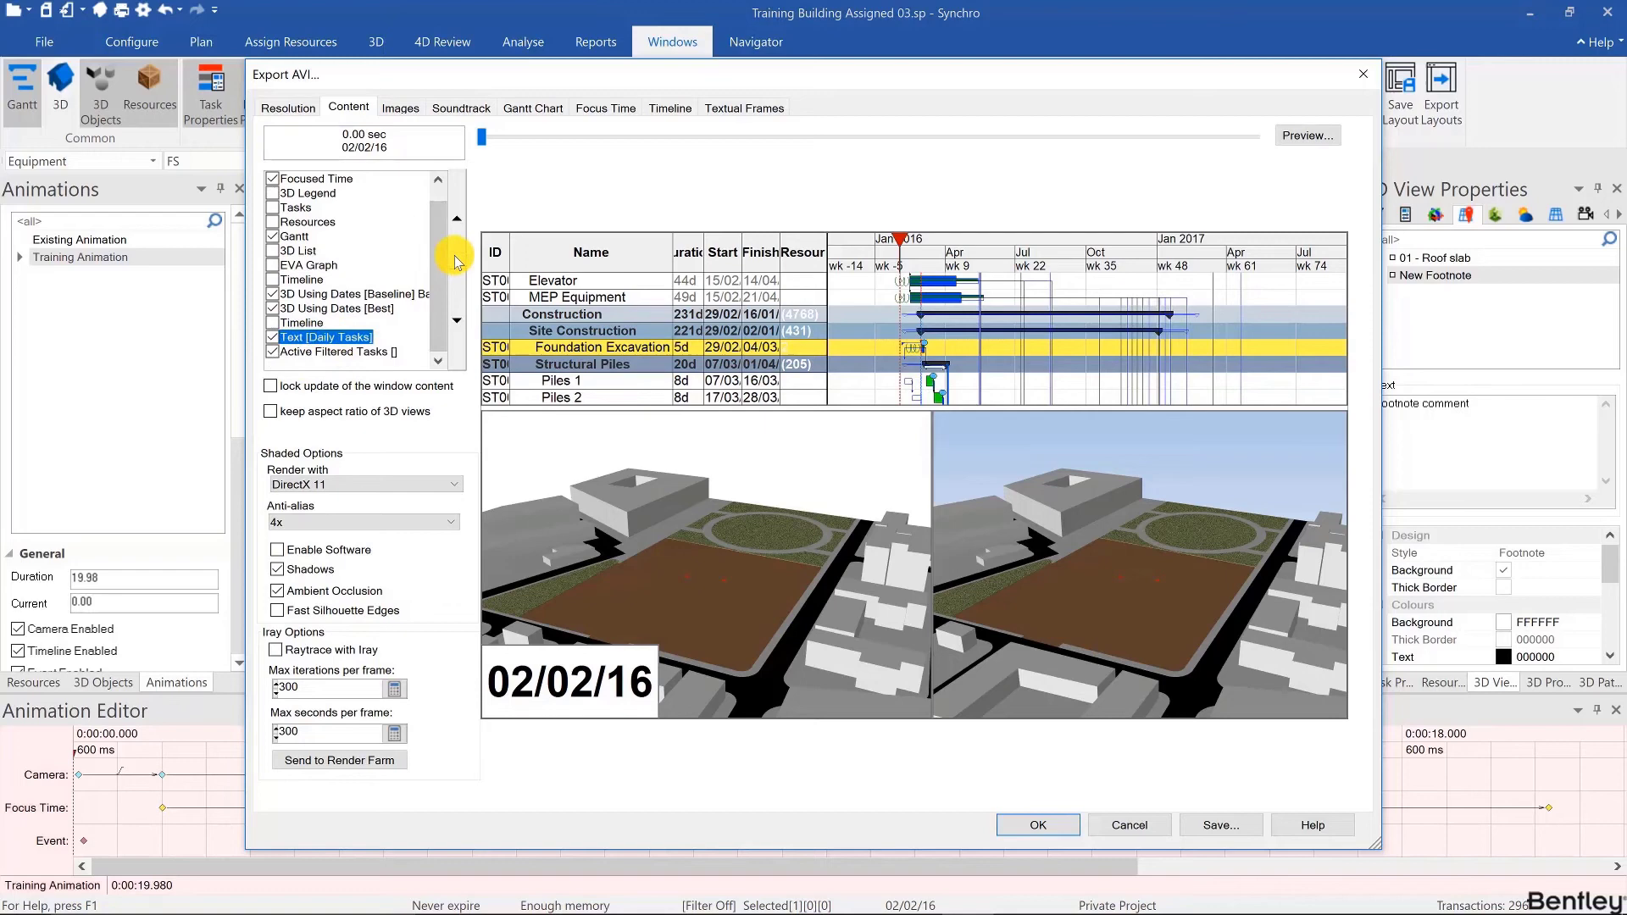
pyautogui.click(456, 219)
pyautogui.click(457, 219)
pyautogui.click(457, 218)
pyautogui.click(457, 219)
pyautogui.click(457, 218)
pyautogui.click(457, 219)
pyautogui.click(713, 533)
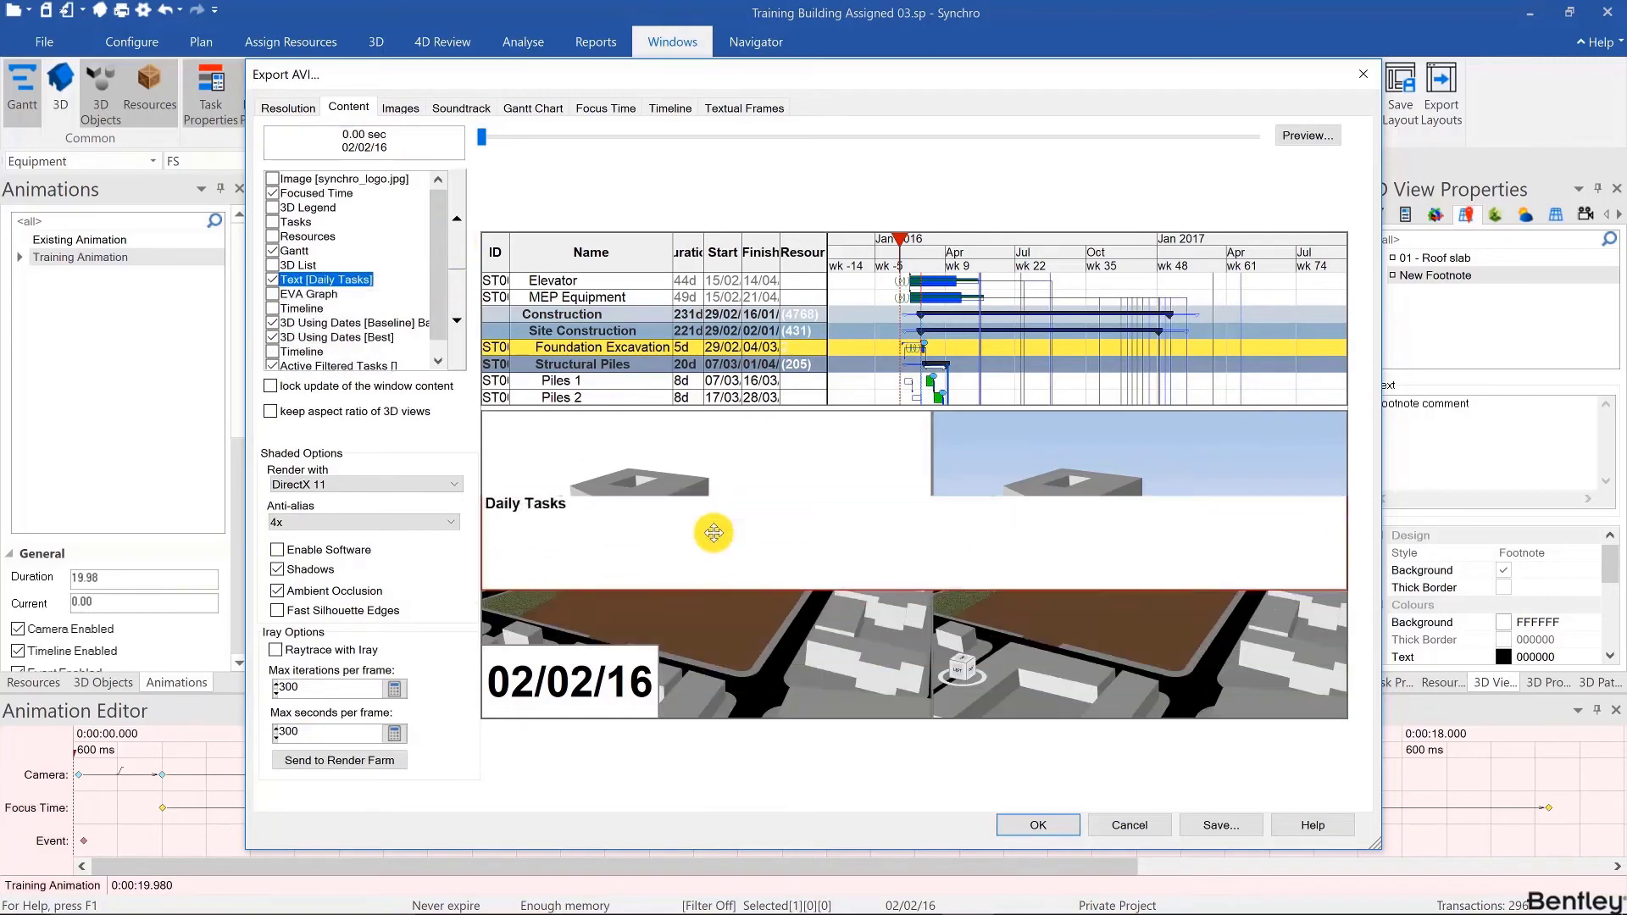
pyautogui.moveTo(714, 533); pyautogui.dragTo(710, 509)
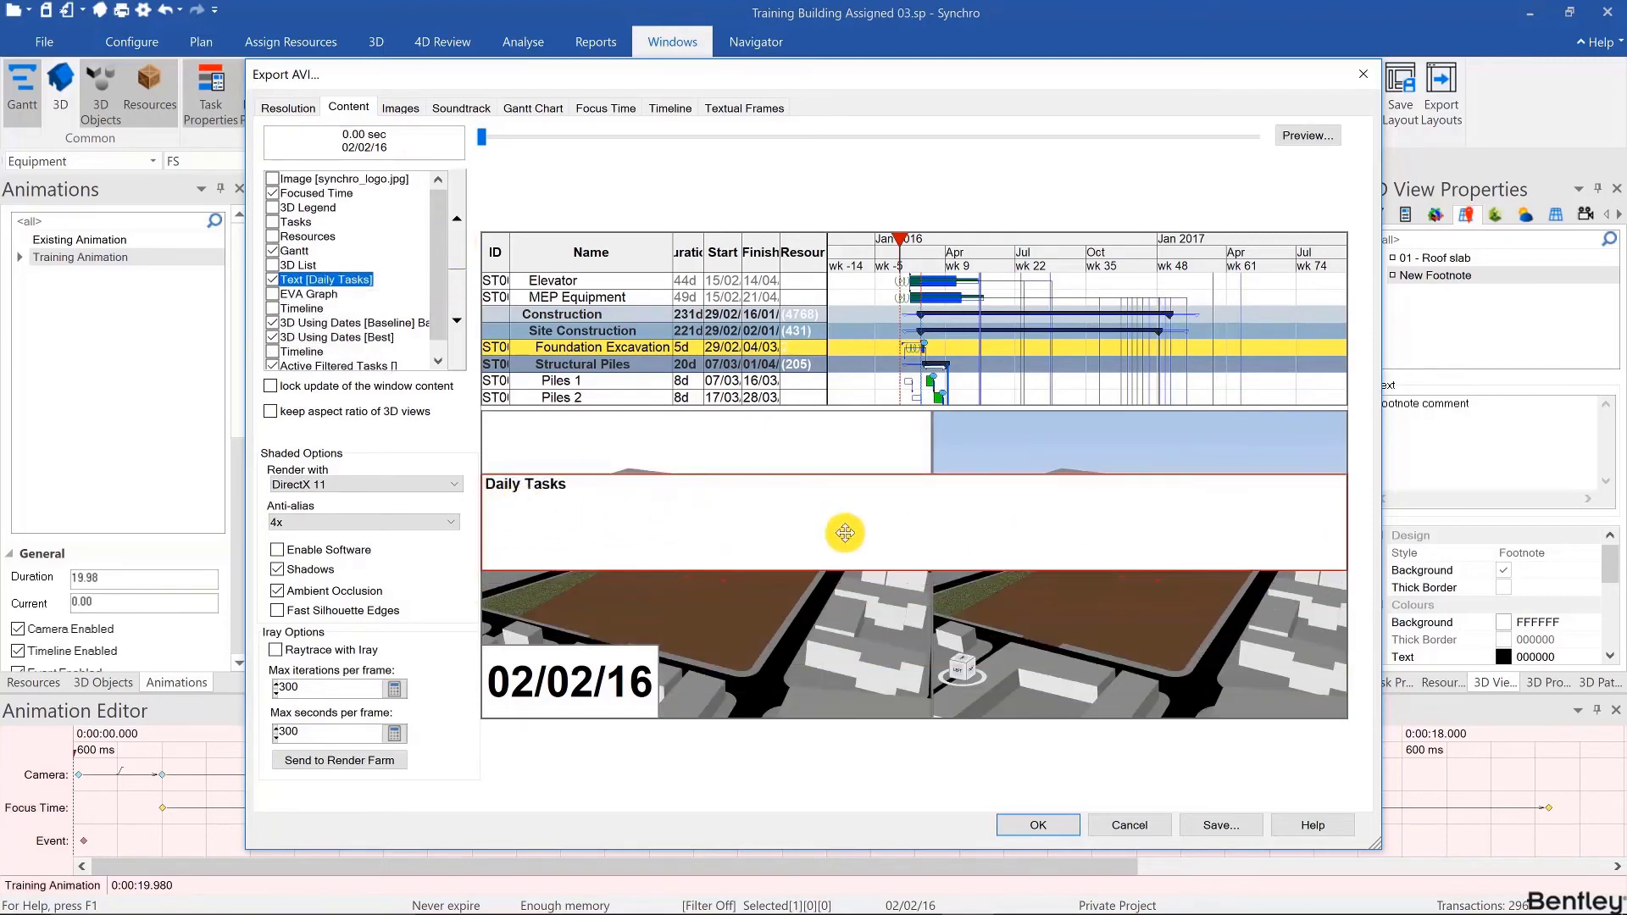
pyautogui.click(1292, 138)
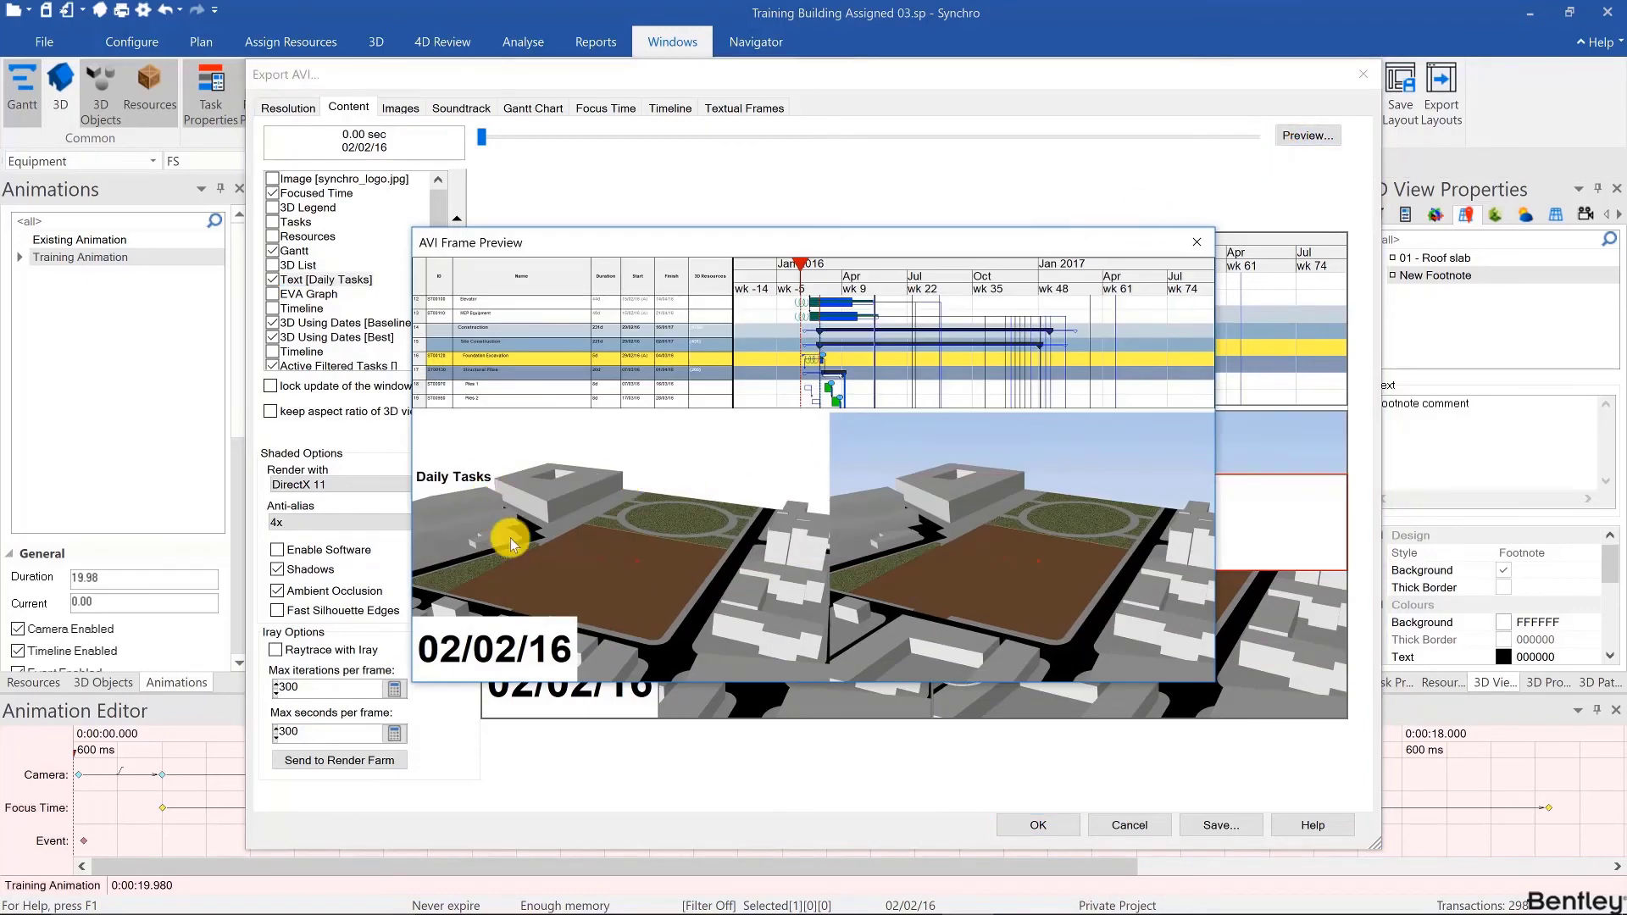
pyautogui.click(1197, 242)
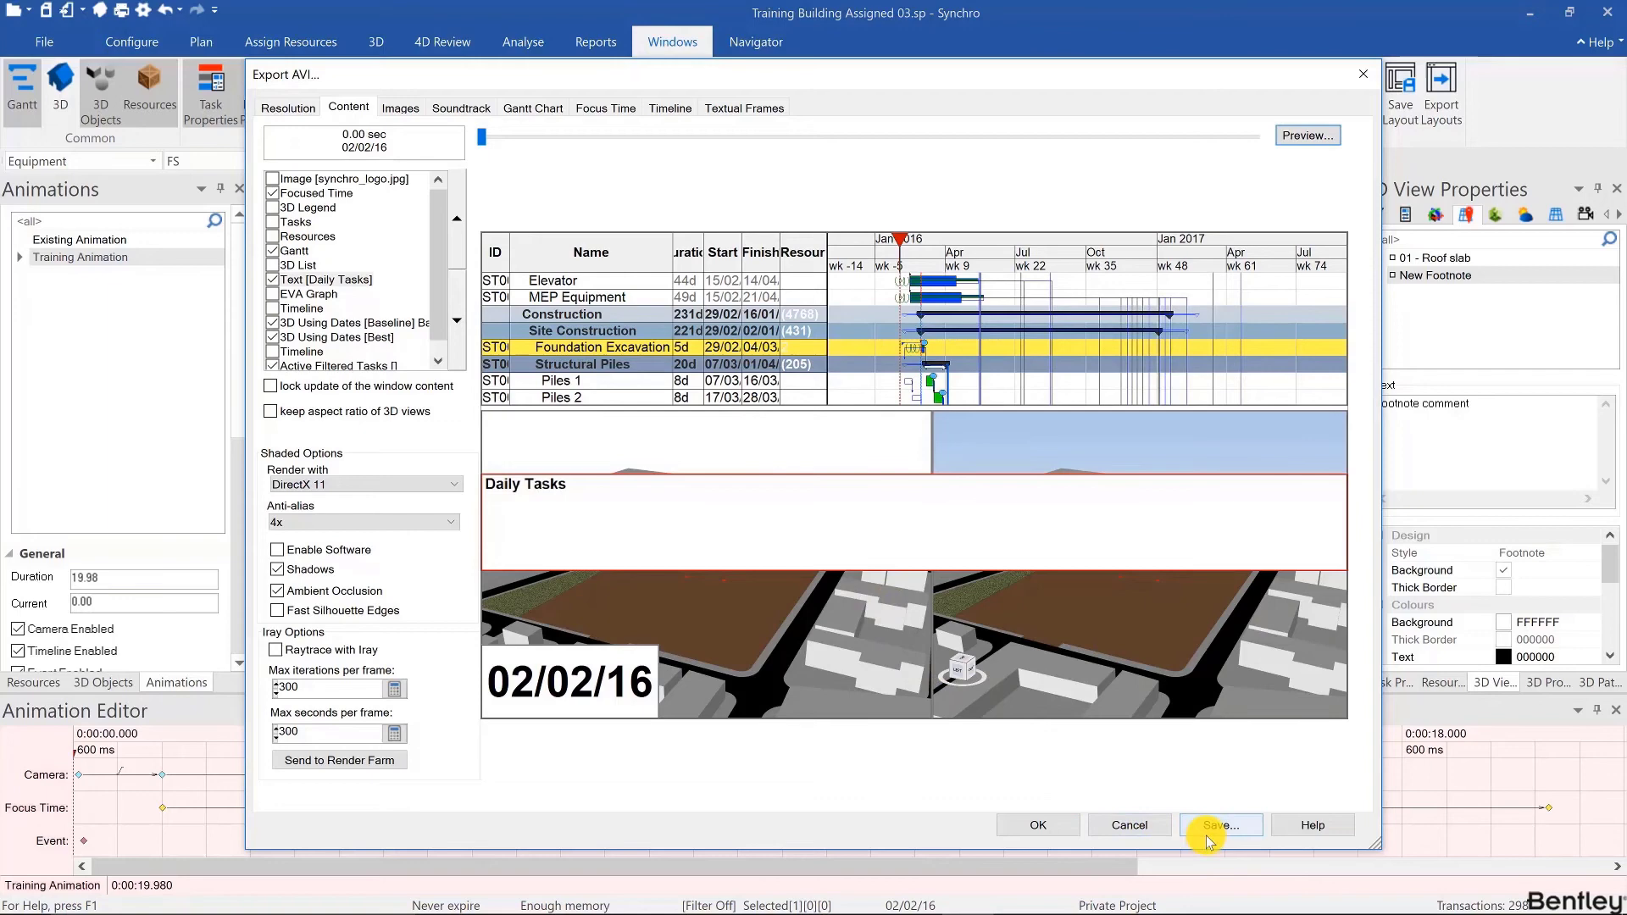
# Cancel the Export AVI dialog and choose Play Animations in all 3D Views under General.
pyautogui.click(1134, 827)
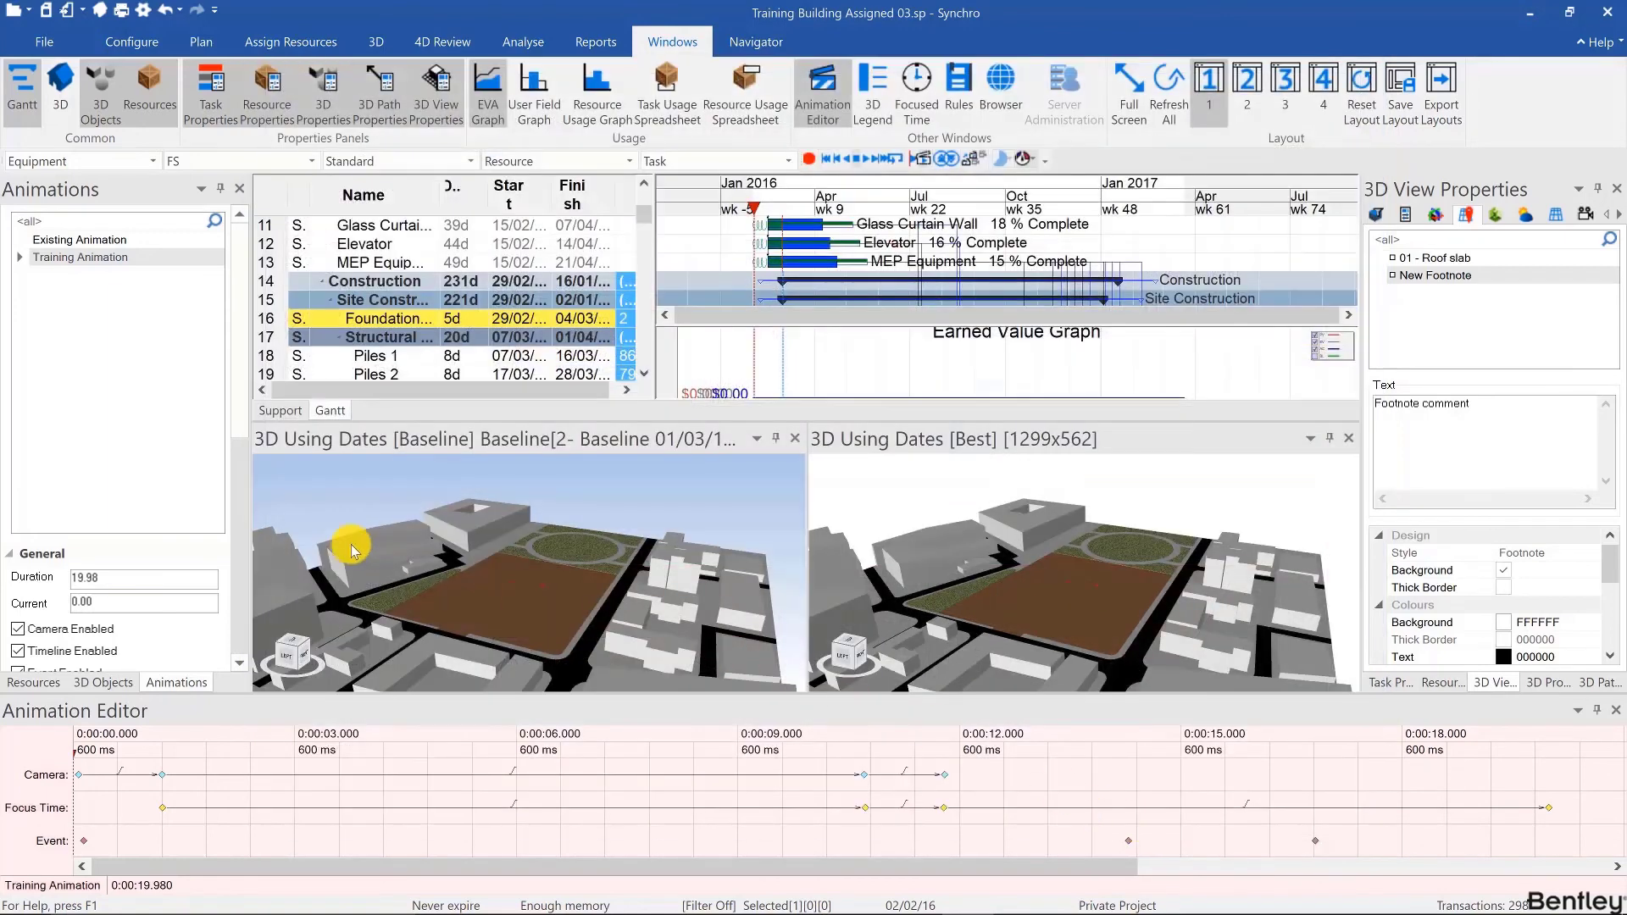
pyautogui.scroll(-3, 108, 472)
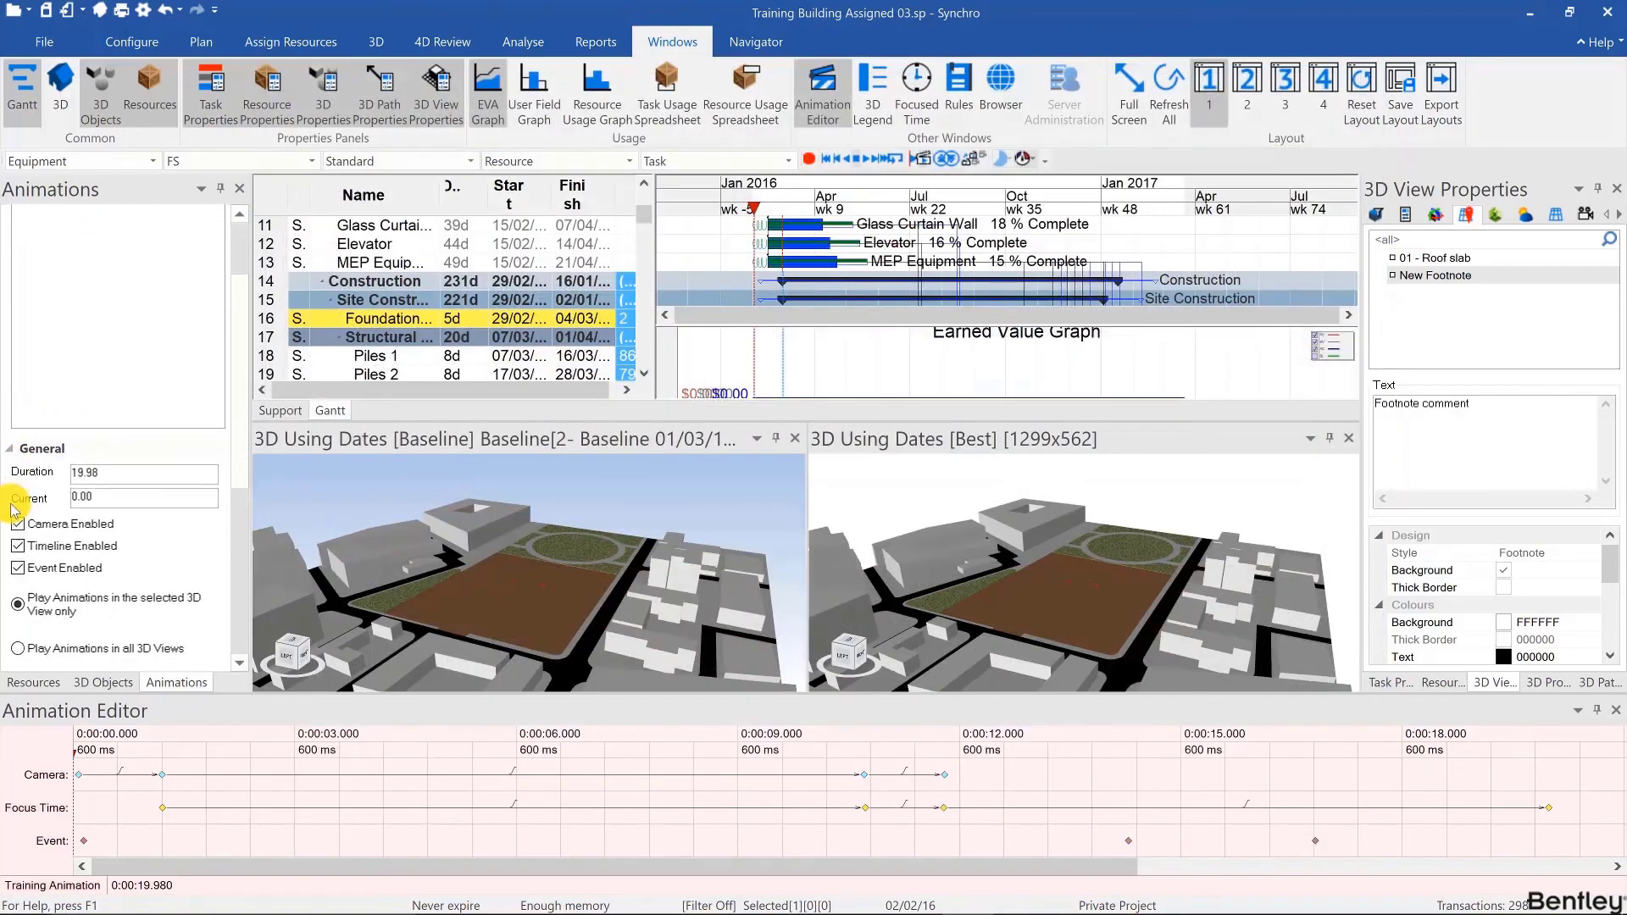
pyautogui.click(12, 451)
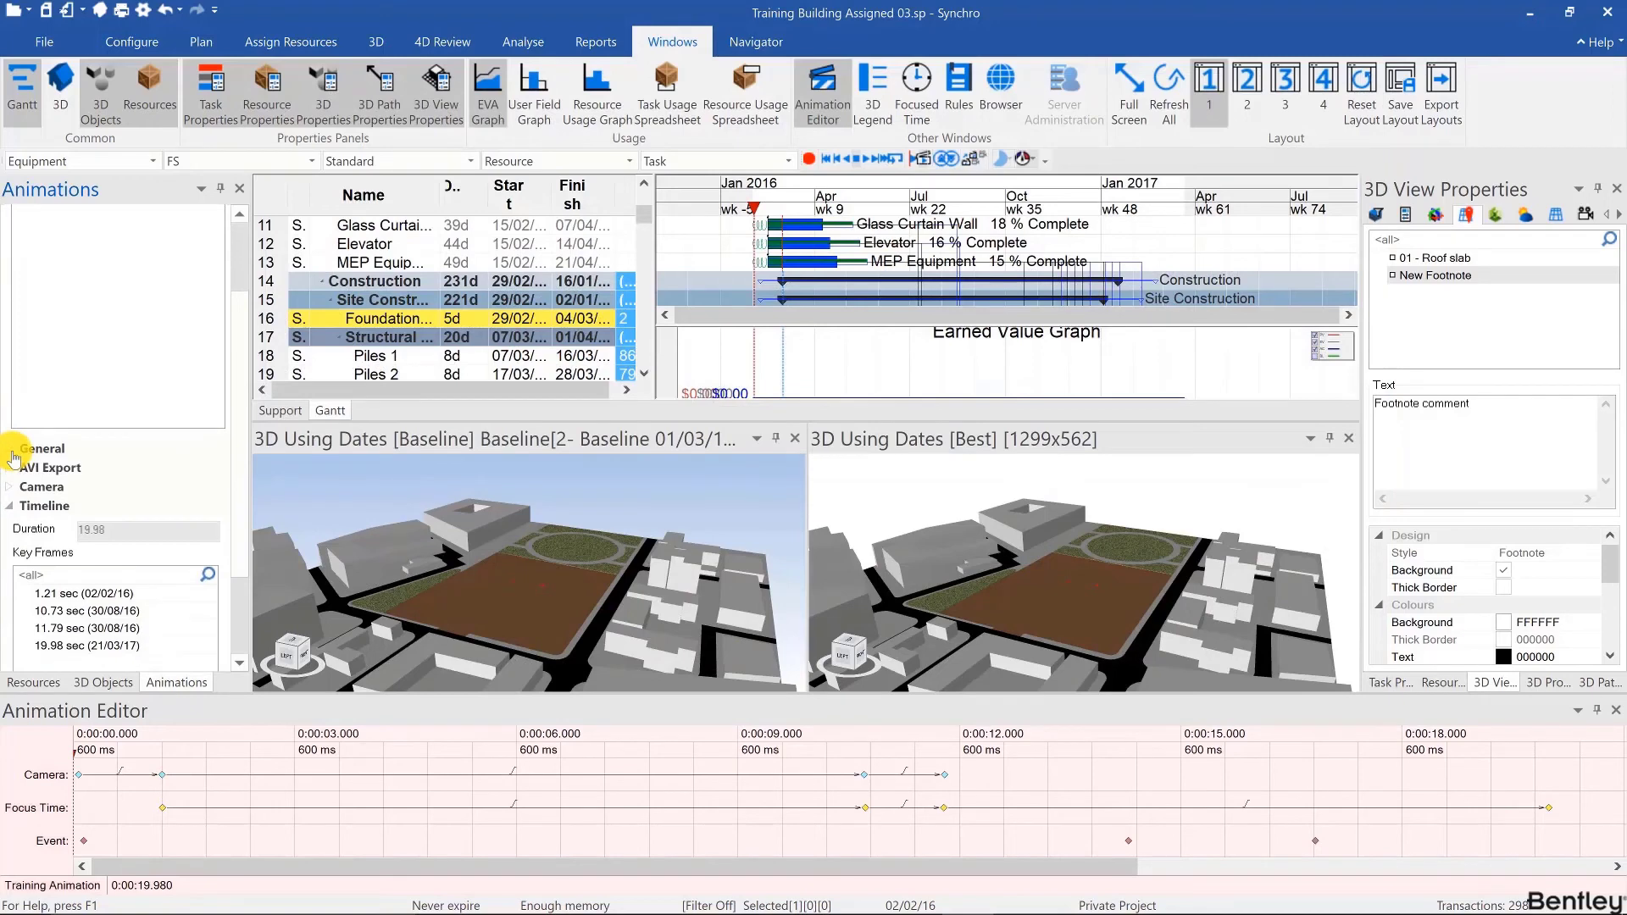
pyautogui.click(13, 454)
pyautogui.scroll(-3, 17, 475)
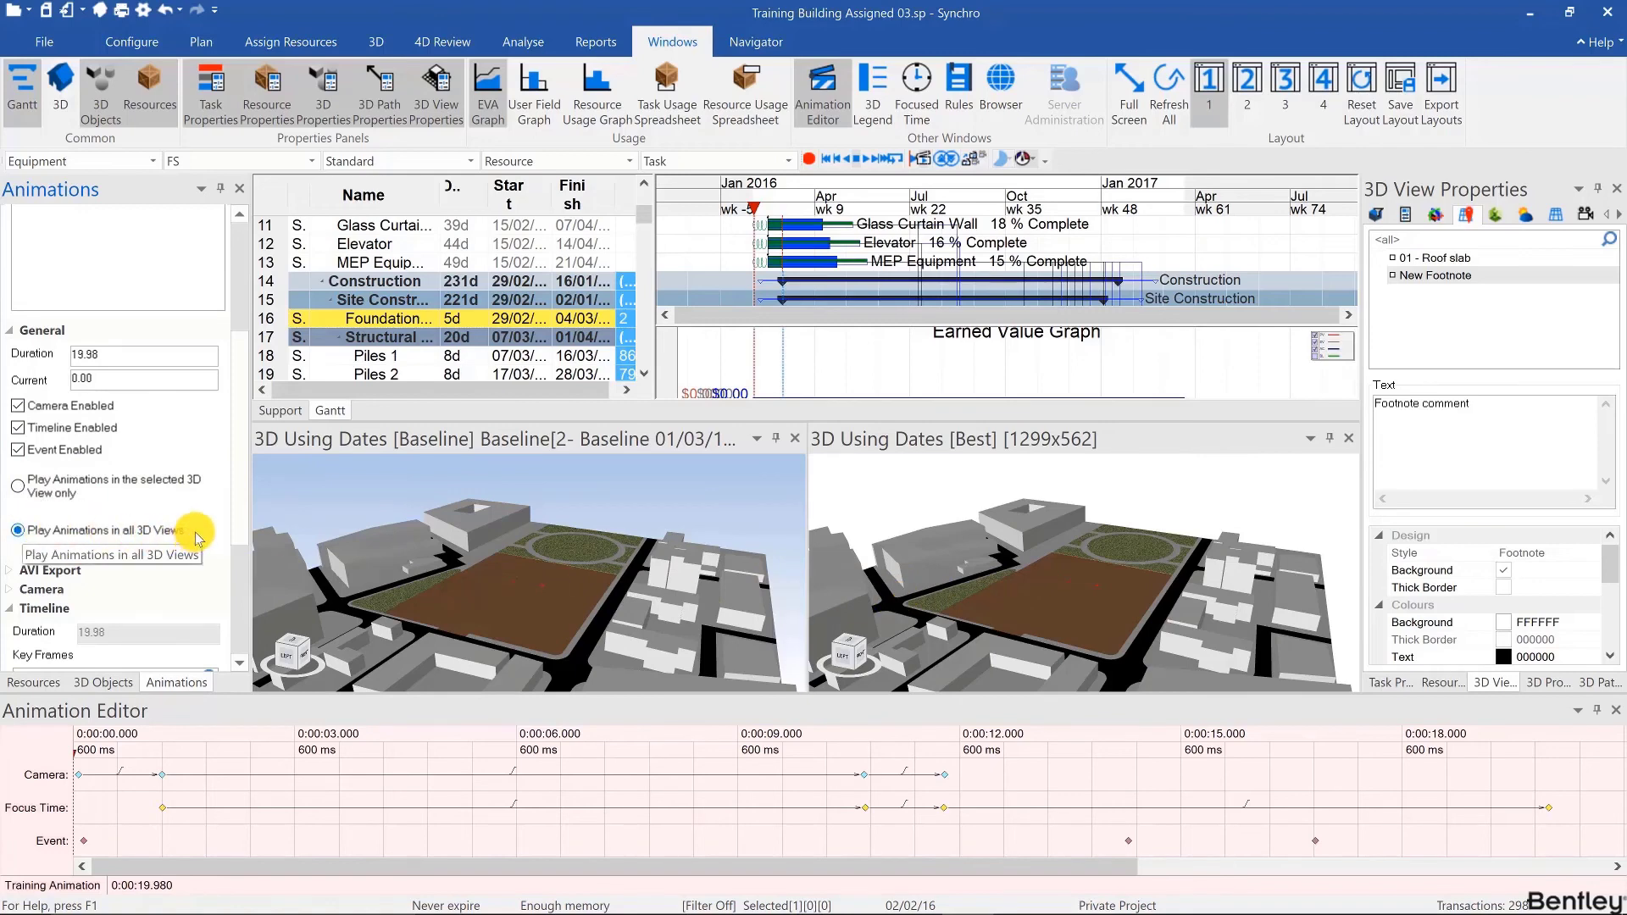
pyautogui.scroll(5, 193, 500)
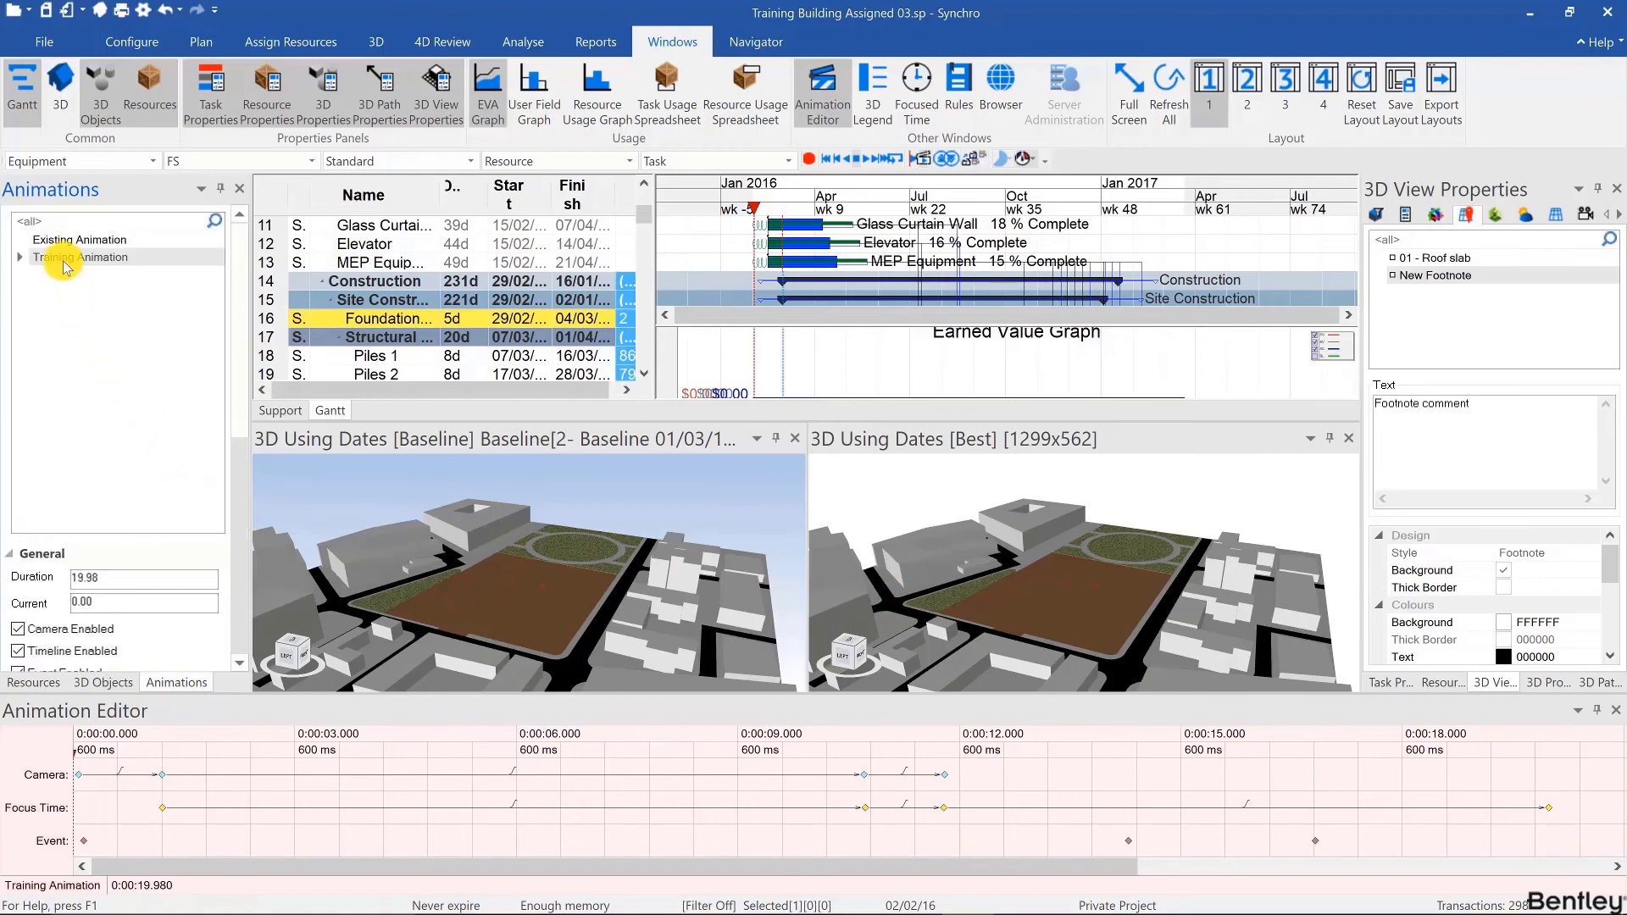
# Reopen Training Animation's Export AVI and jump the preview to 7.99 s (01/07/16).
pyautogui.rightClick(65, 263)
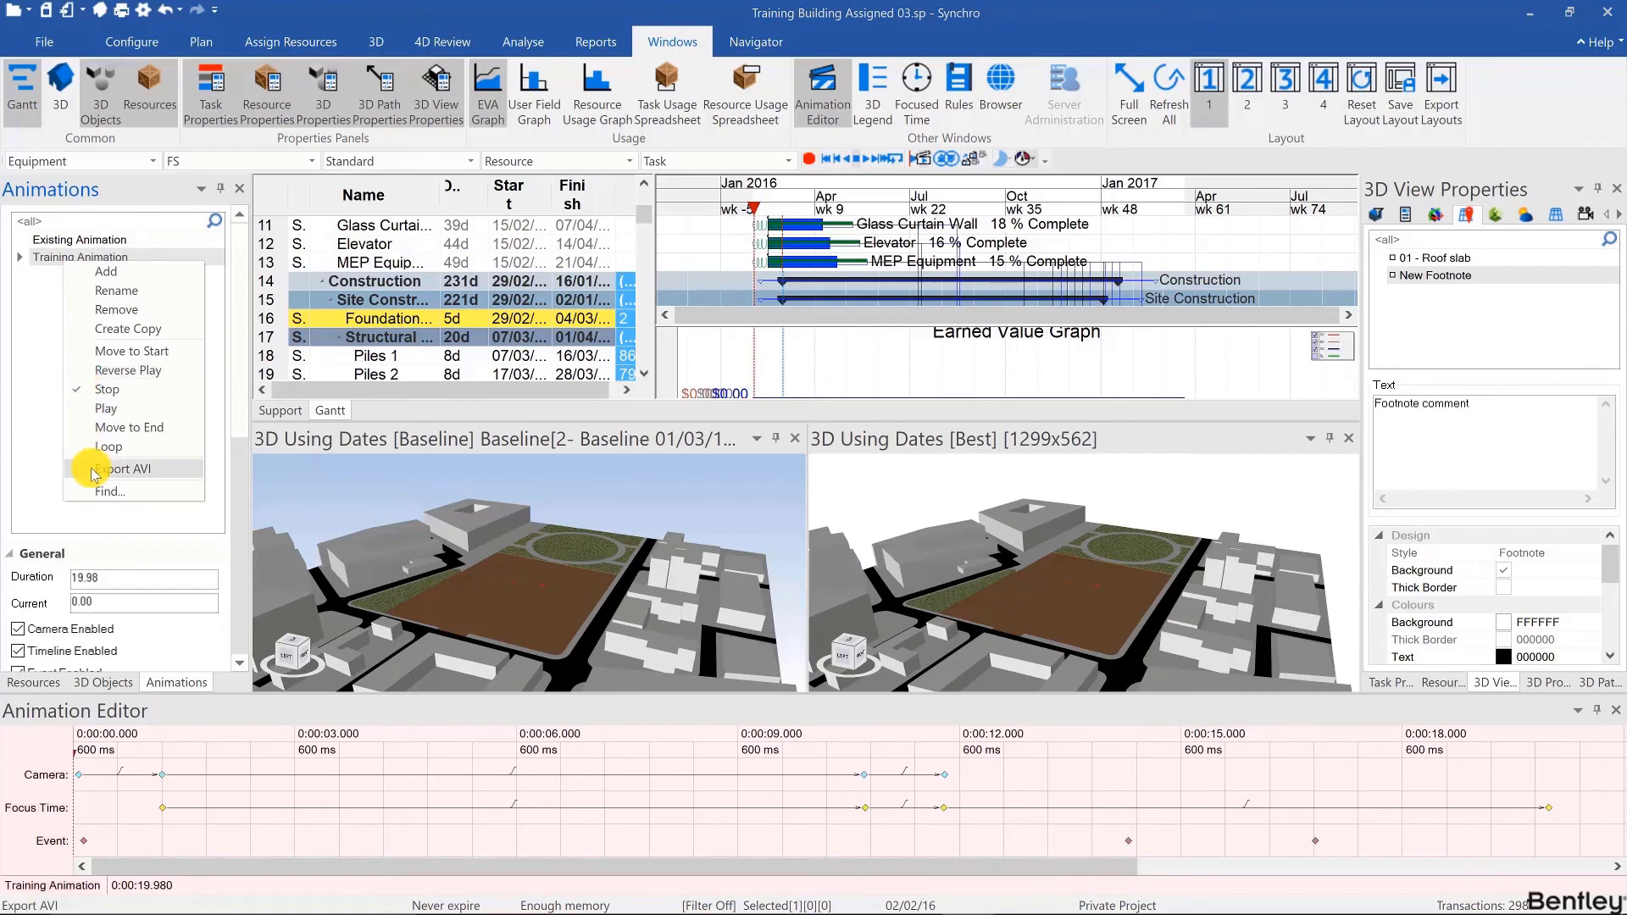
pyautogui.click(93, 469)
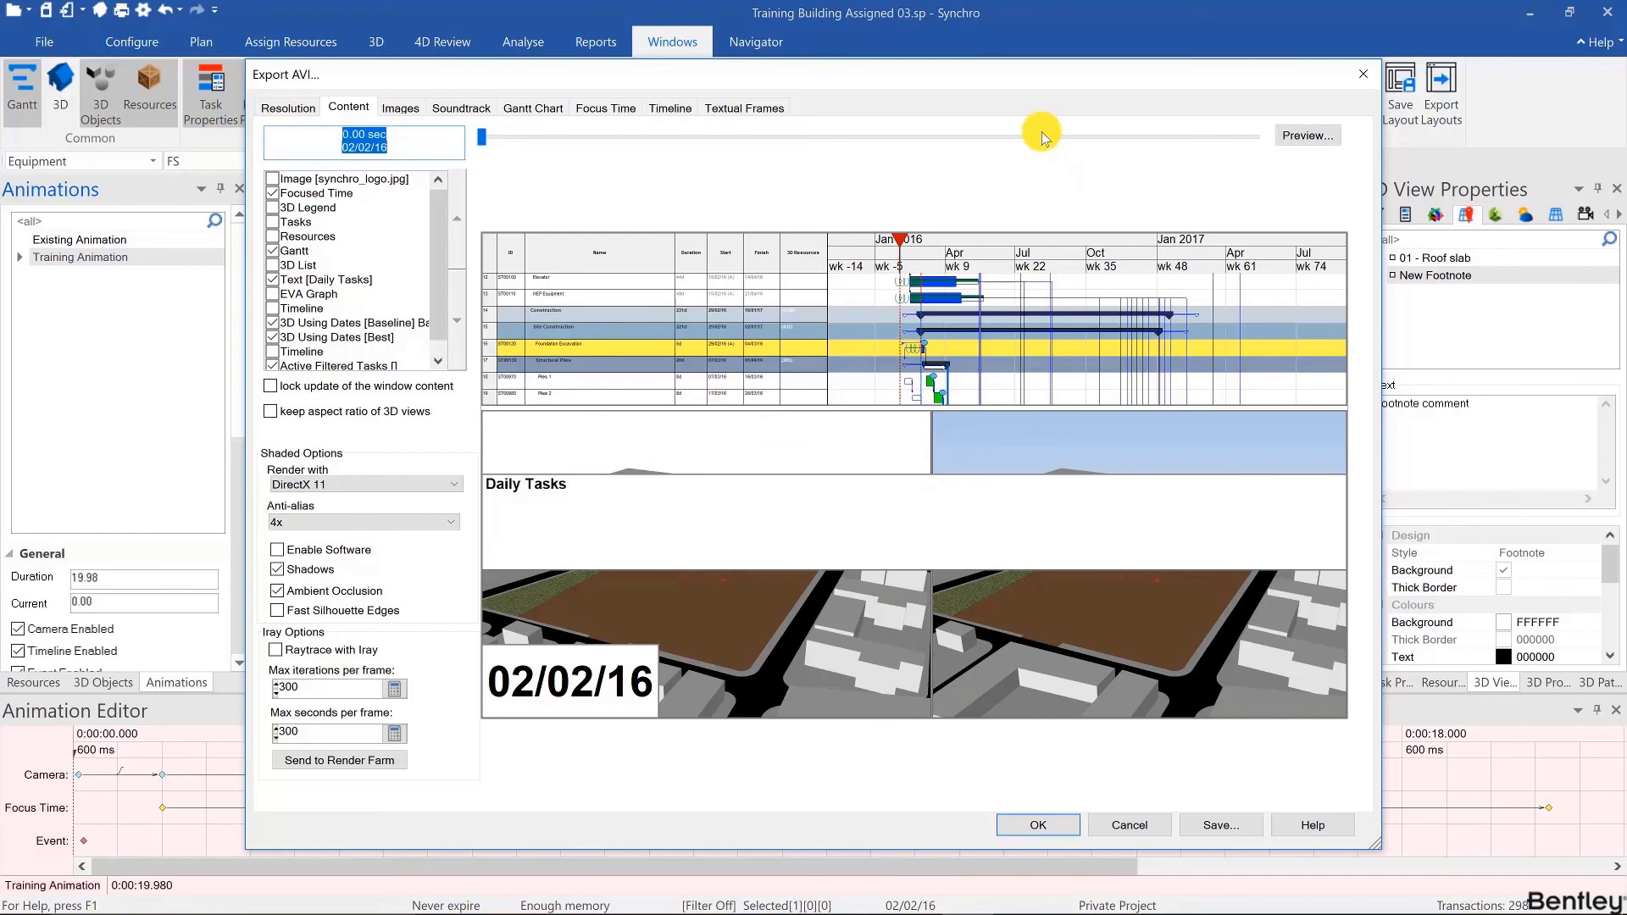
pyautogui.click(1066, 137)
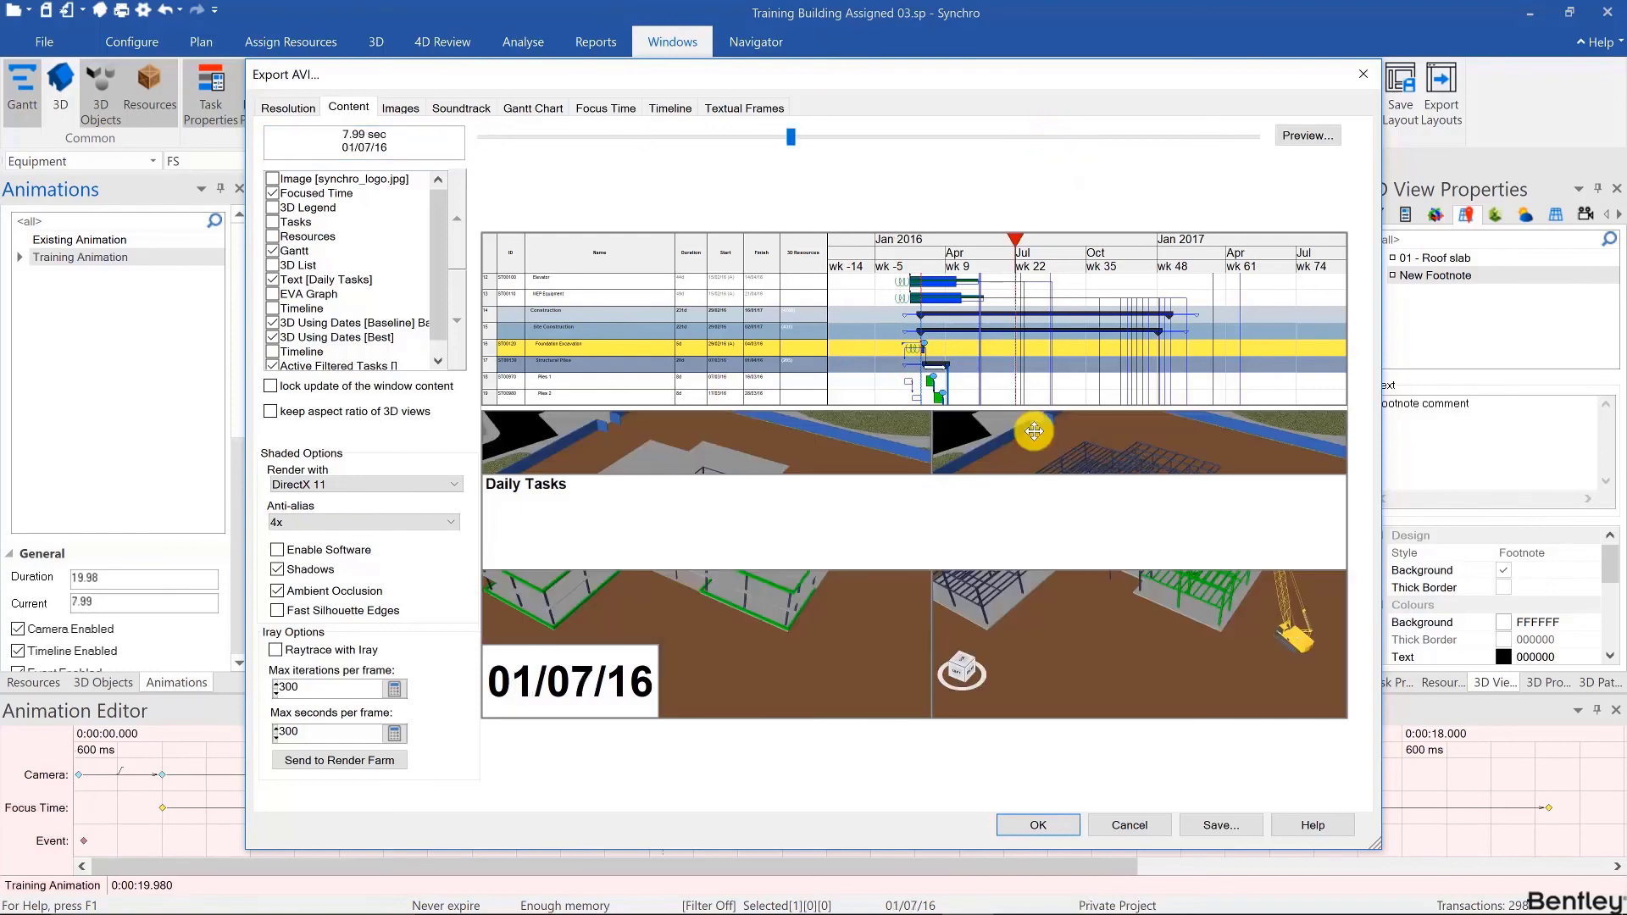